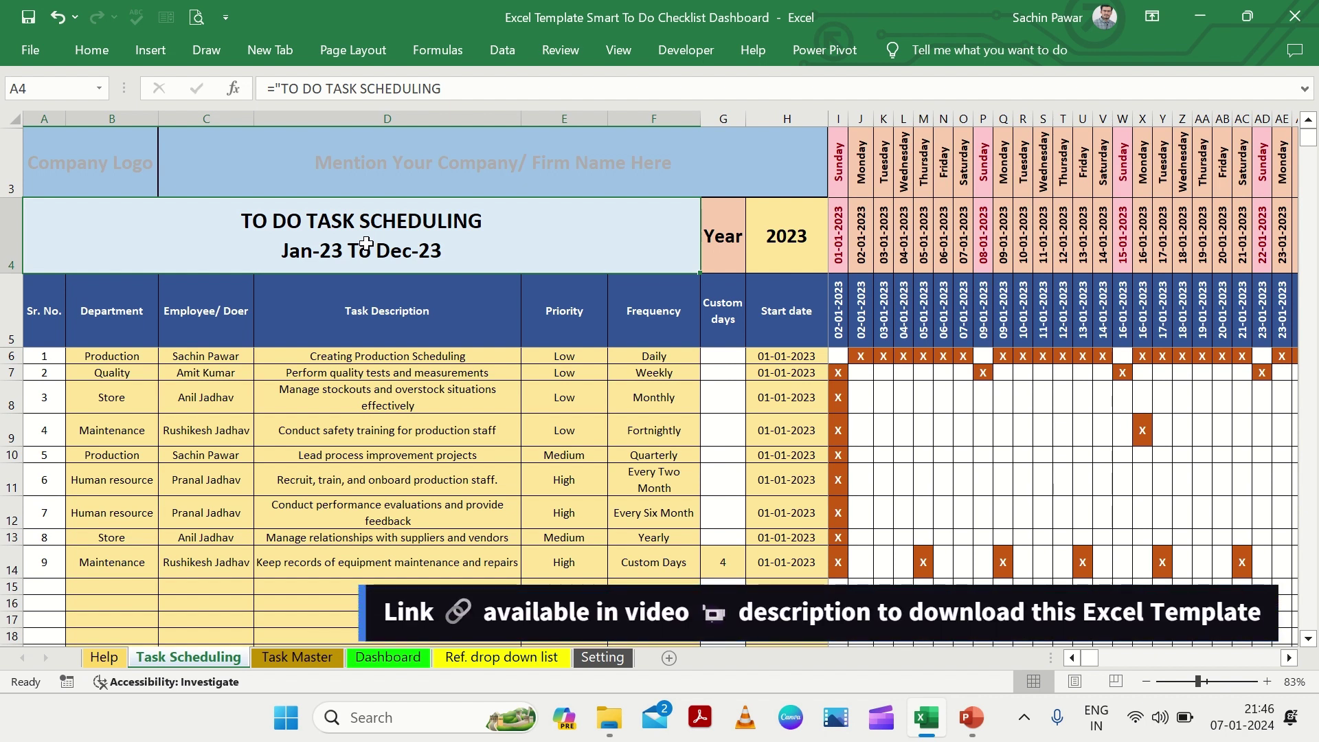
Step: Look over the first and last task entries on the Task Scheduling sheet, and open the Help sheet
click(376, 356)
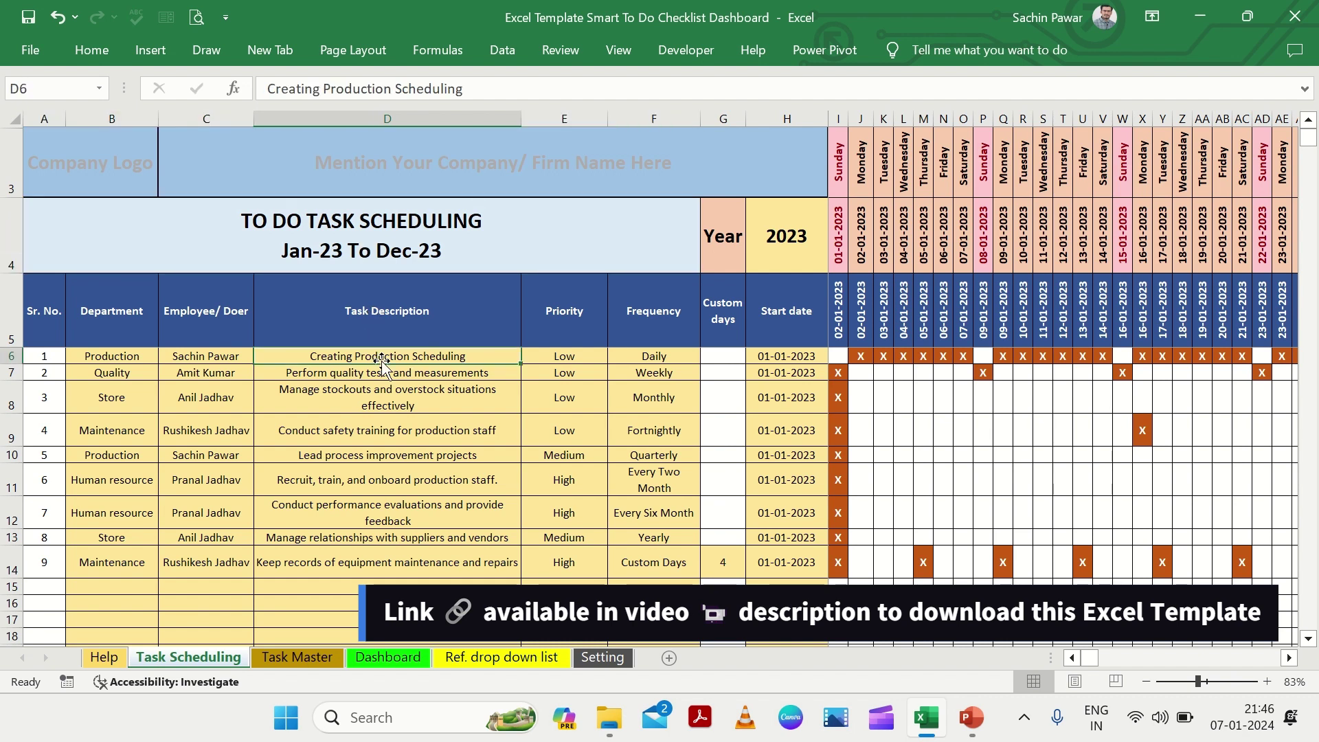
click(638, 355)
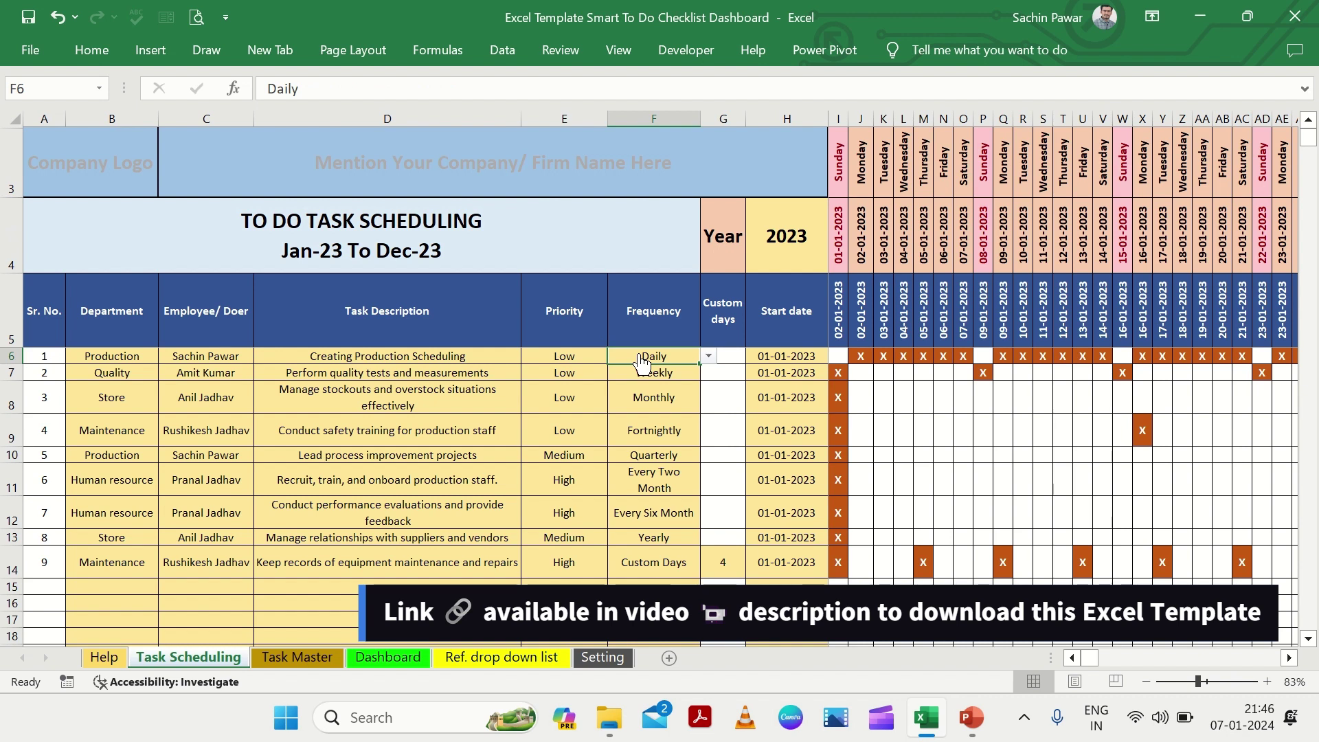
click(412, 552)
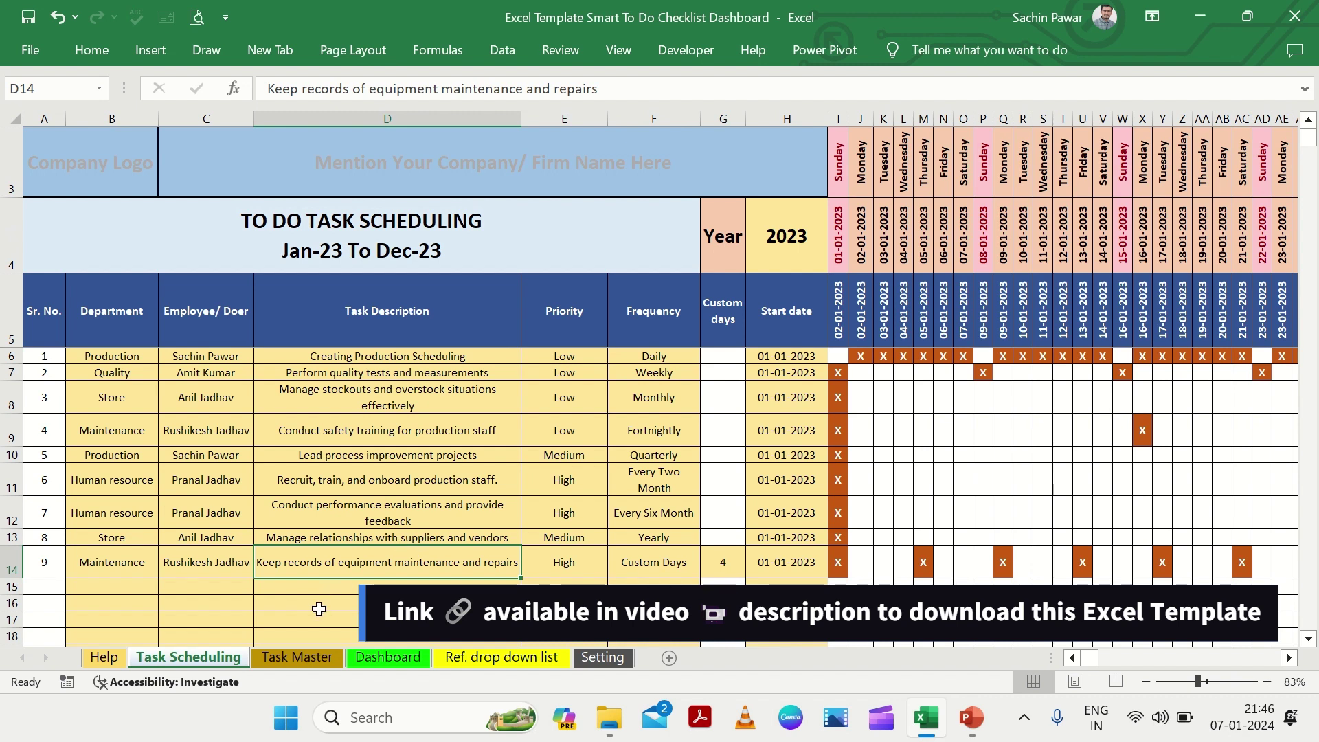
click(121, 658)
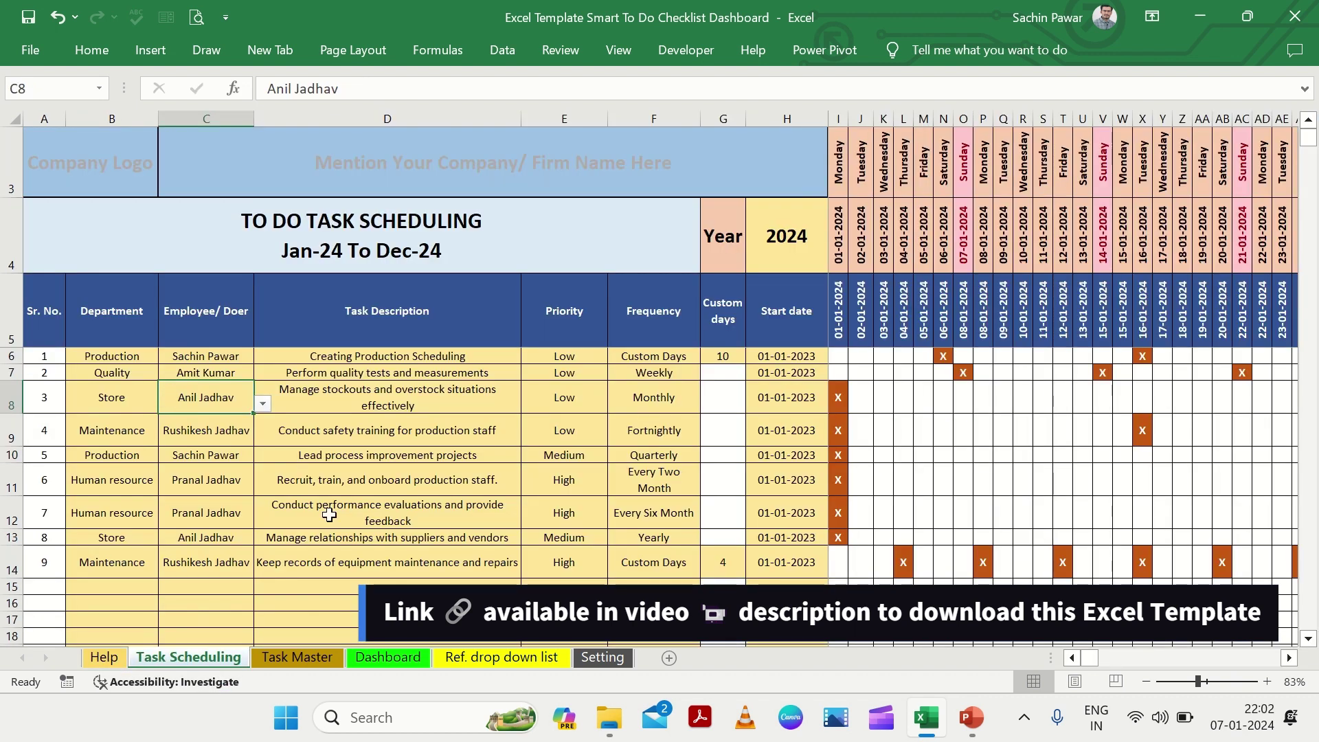
Step: Examine the Departments, Employee/ Doer and Priority lists on the Ref. drop down list sheet
click(469, 659)
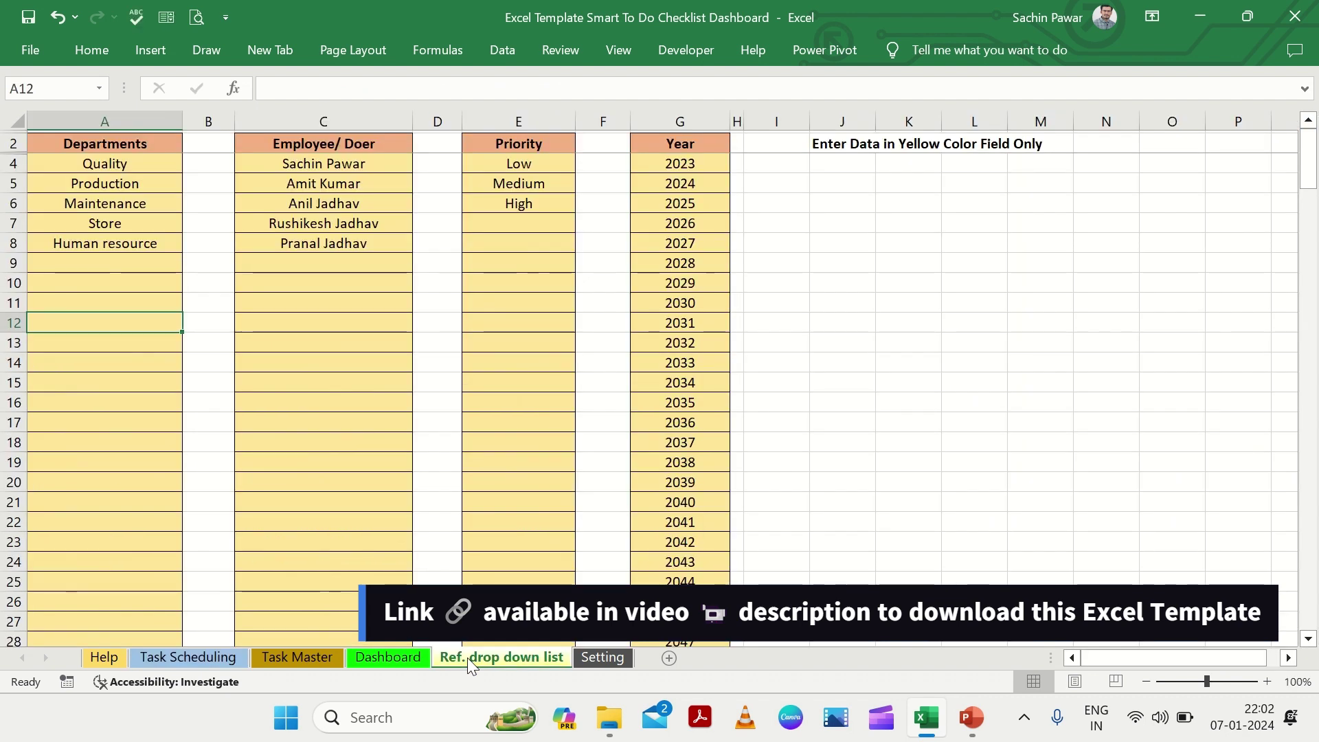
click(155, 163)
drag(154, 164, 144, 254)
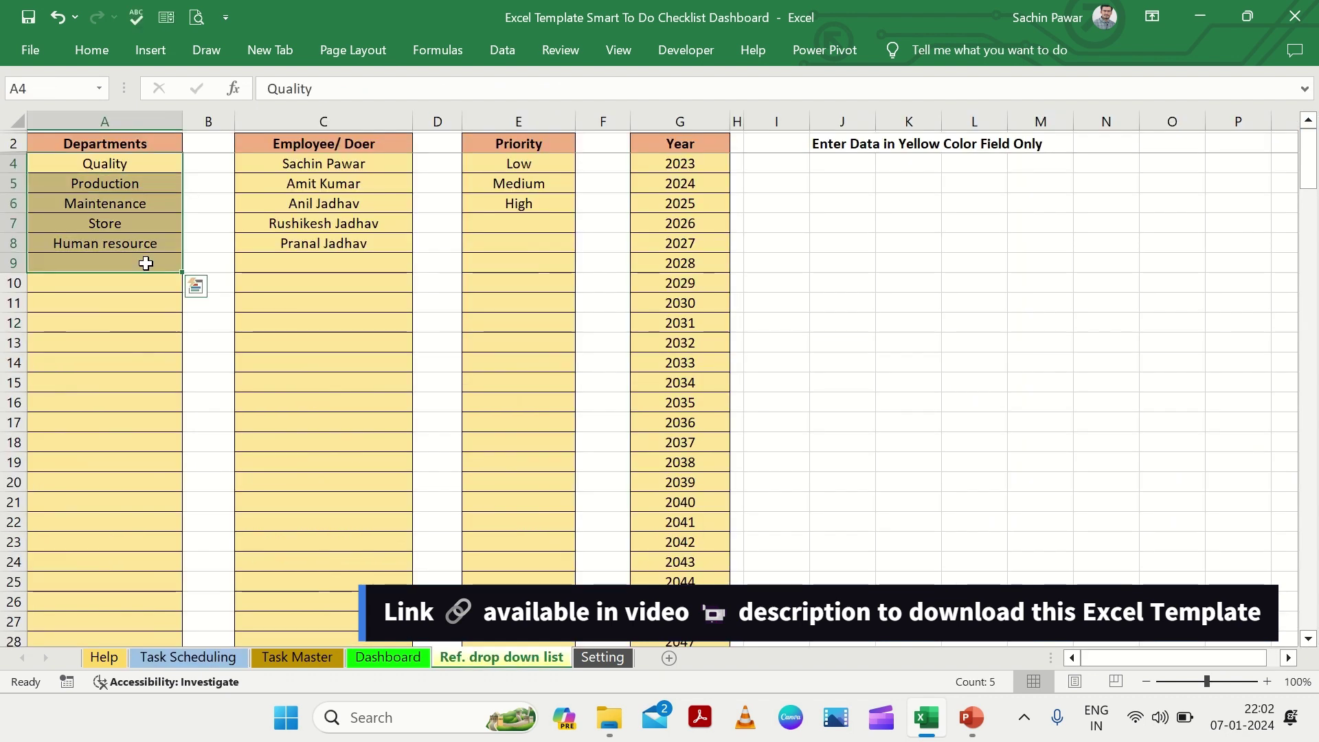
drag(318, 165, 319, 252)
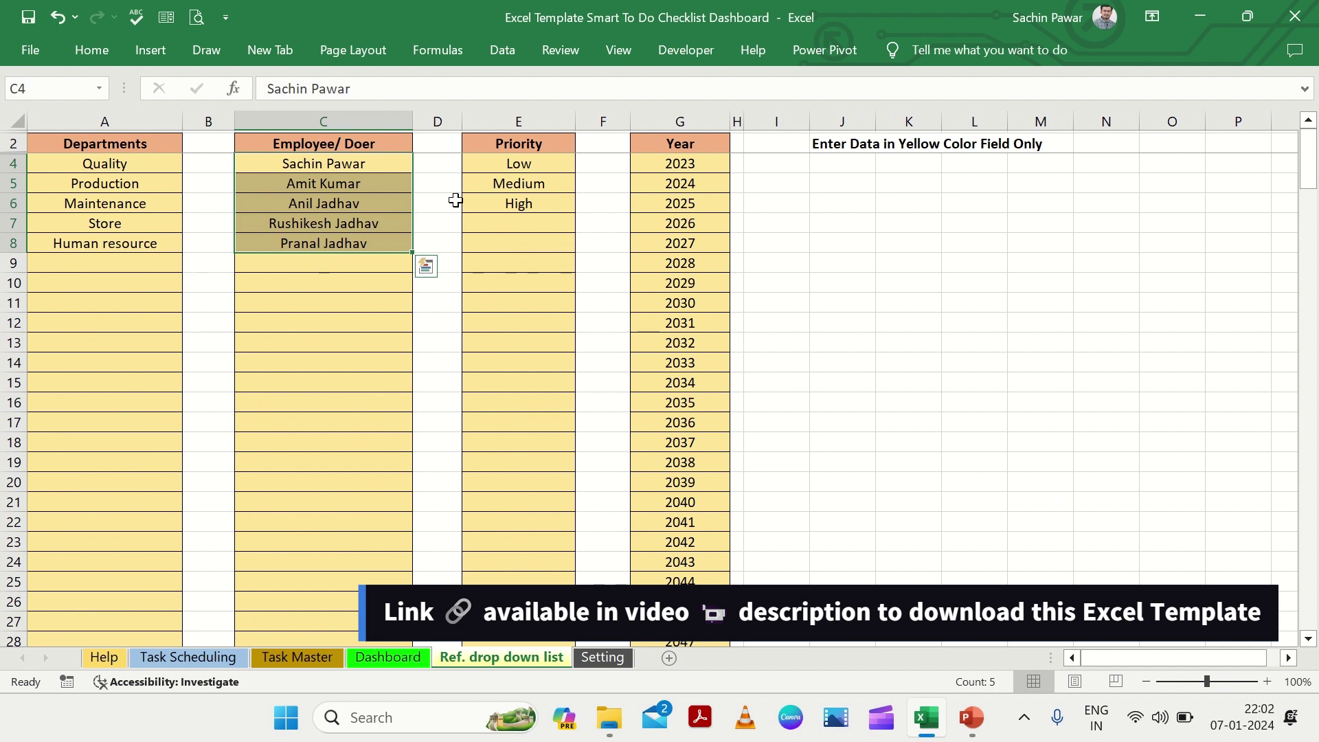
drag(514, 170, 514, 223)
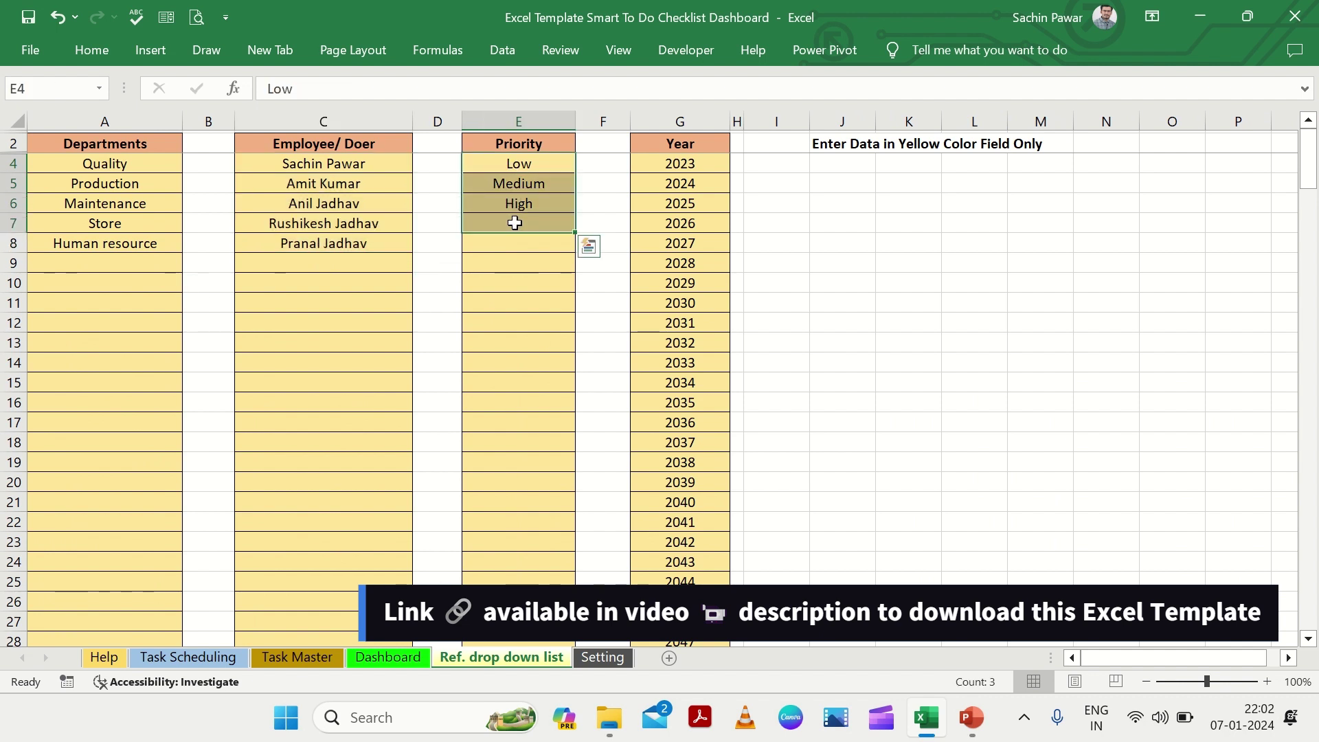
Step: Examine the Department, Employee/ Doer, Task Description, Priority and Frequency columns on the Task Scheduling sheet
click(221, 660)
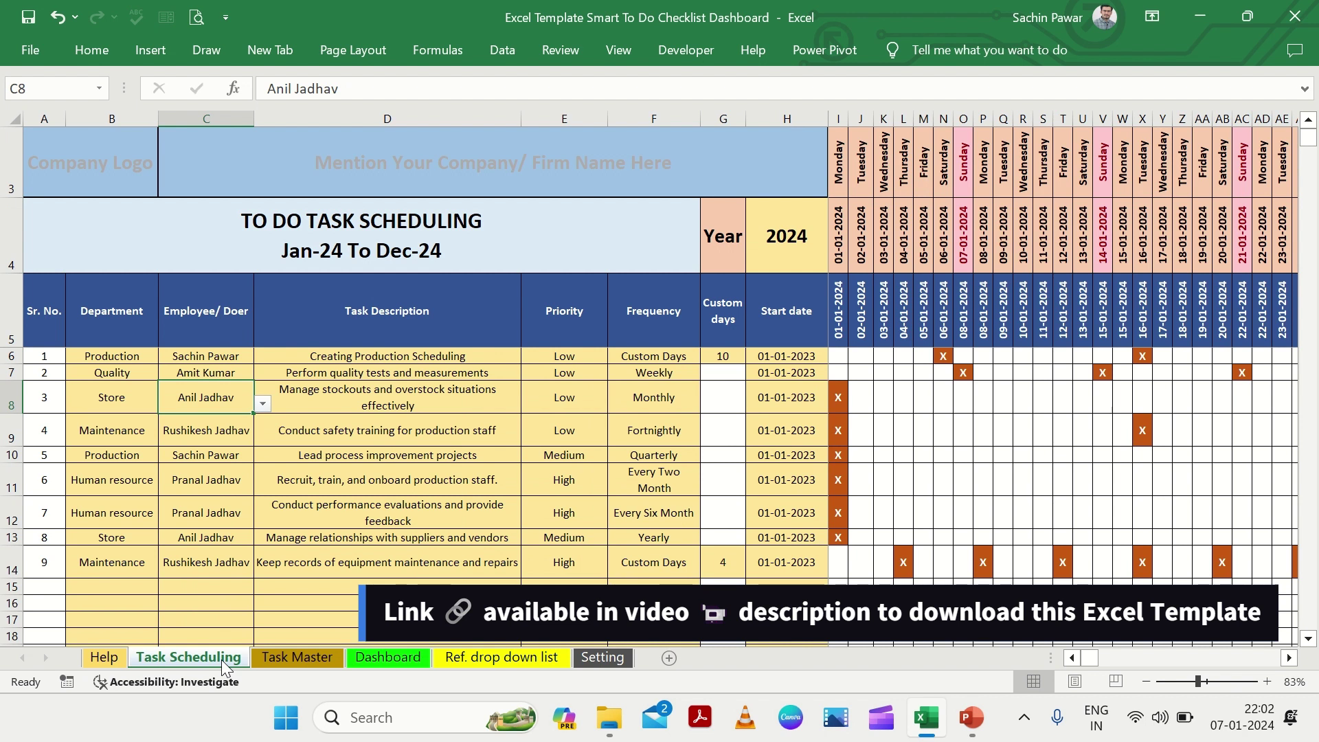
click(124, 357)
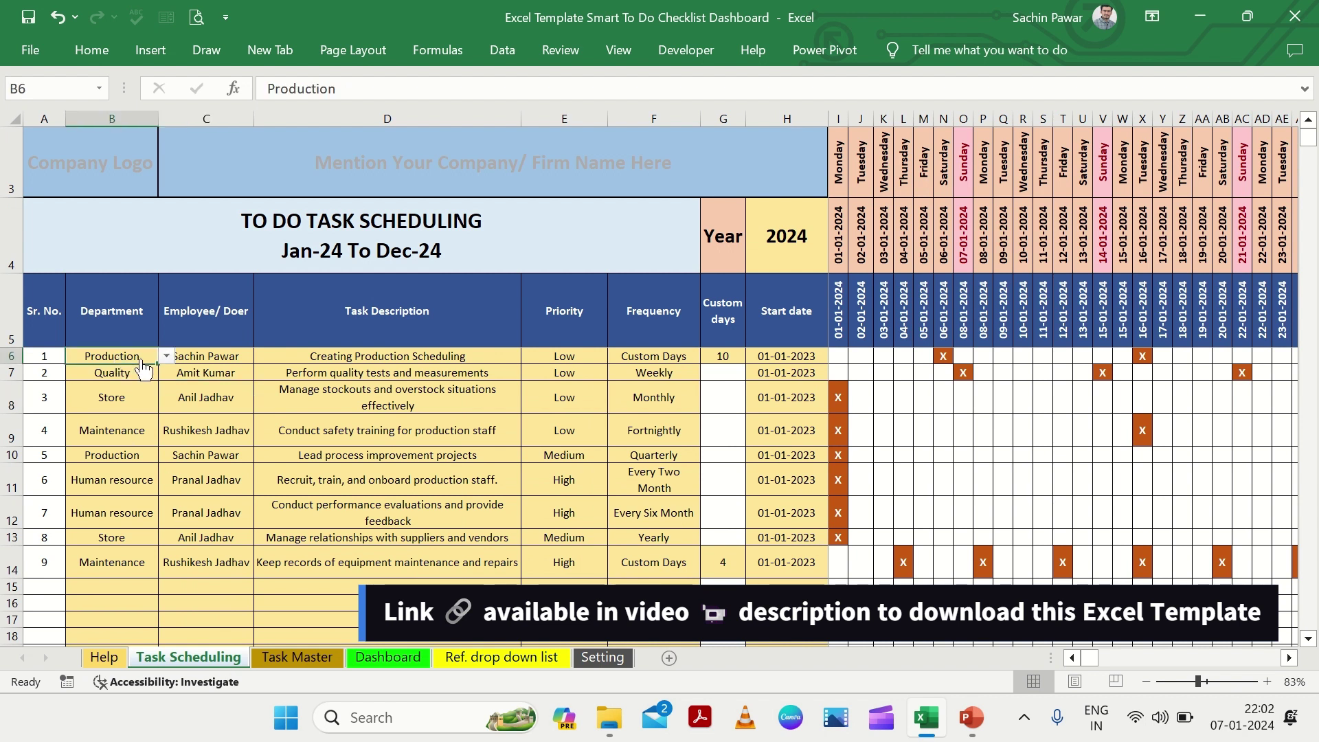
click(203, 360)
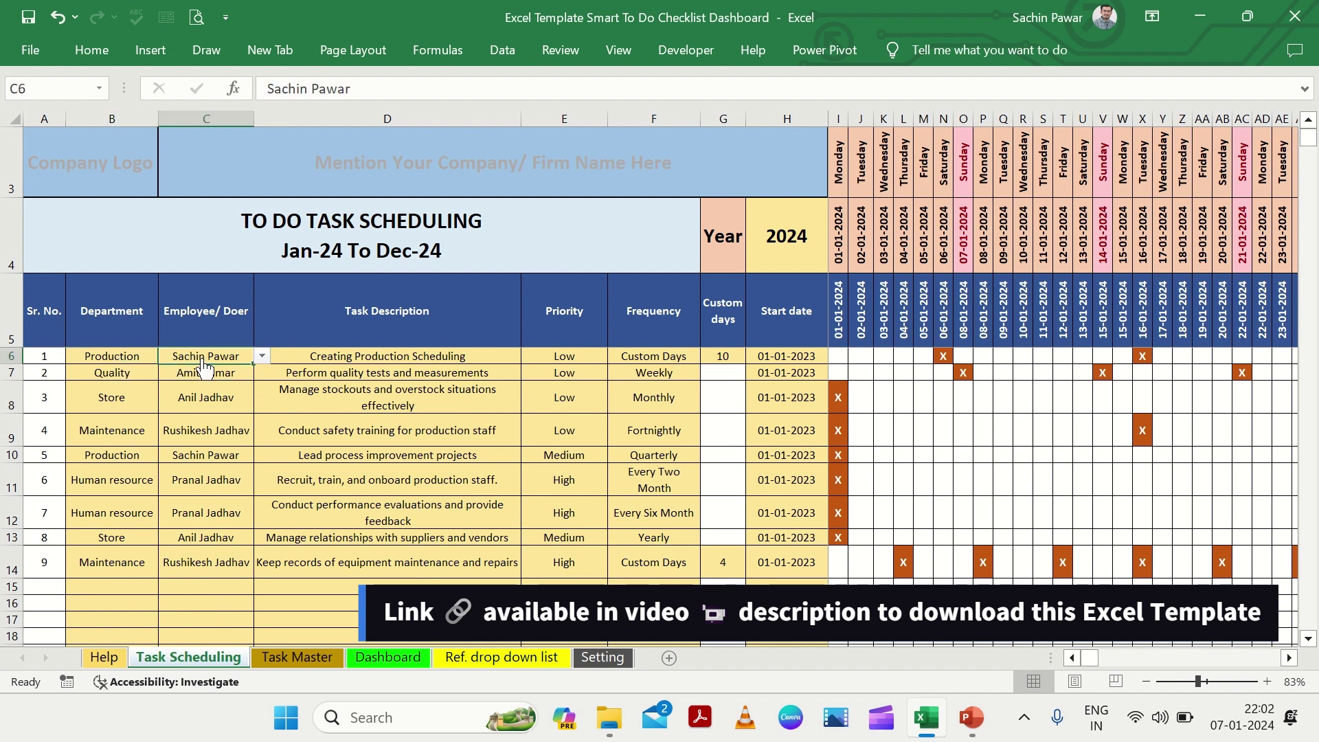
drag(301, 358, 372, 532)
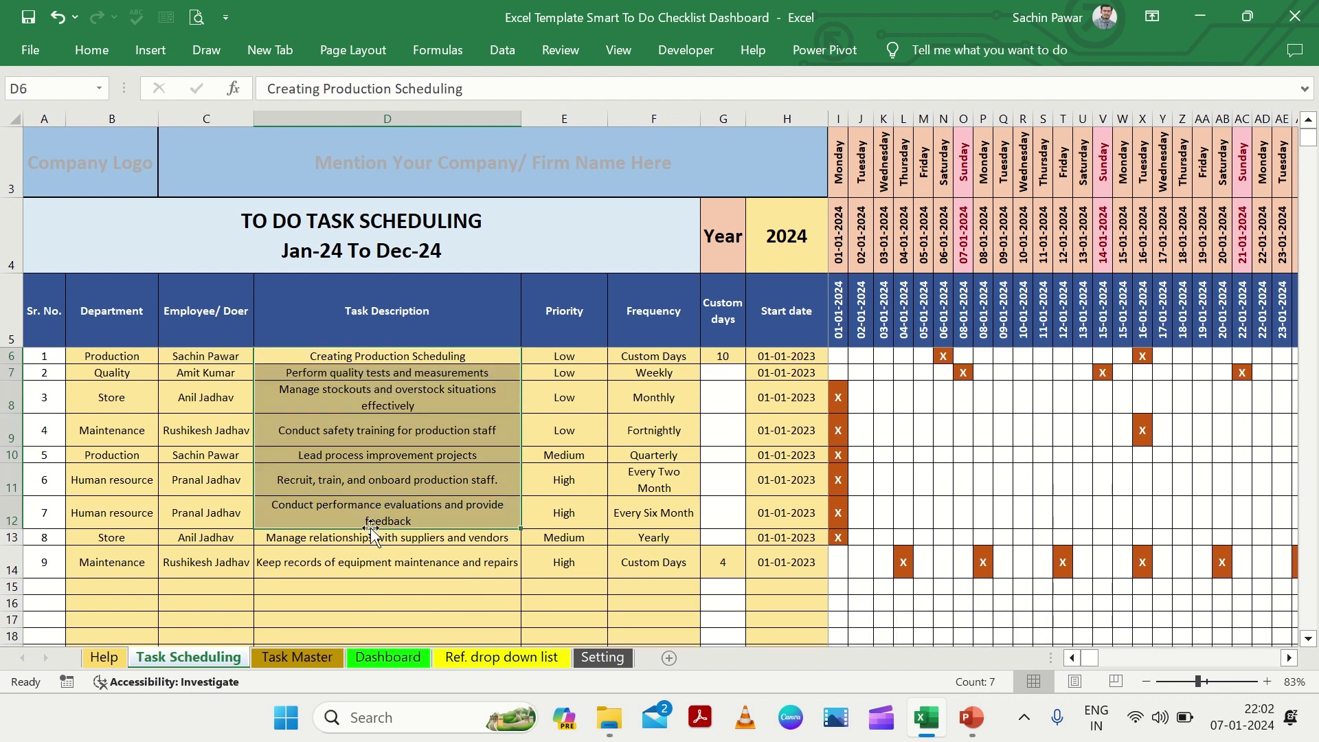
drag(592, 358, 595, 438)
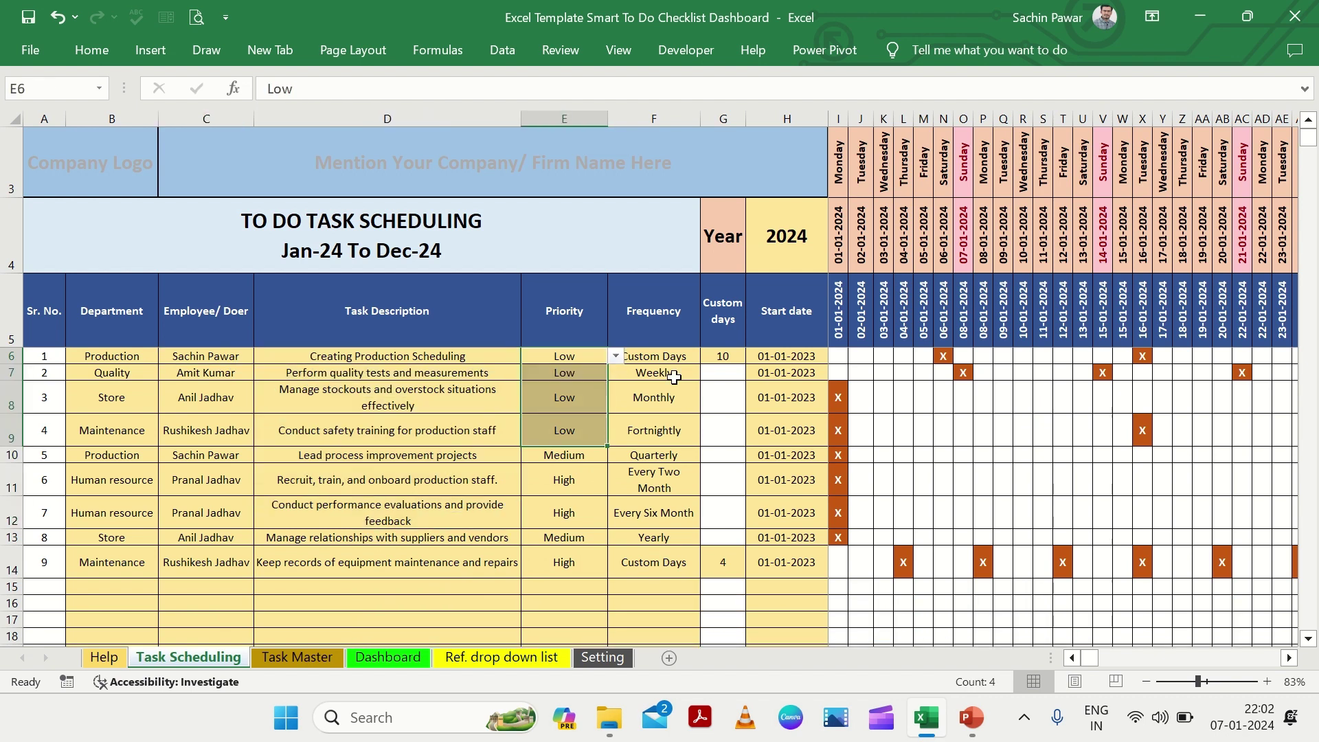
click(684, 358)
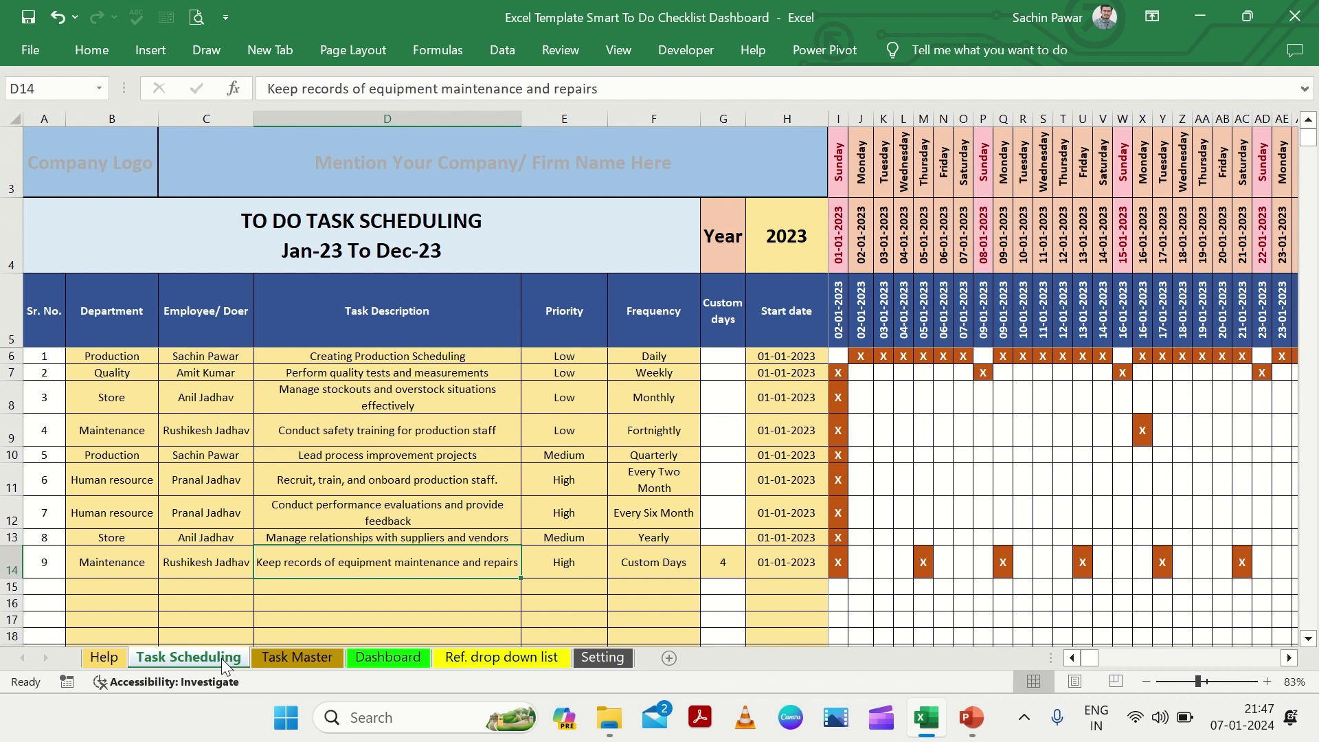
Step: View the Task Master and Dashboard sheets and return to the Task Scheduling sheet
click(278, 658)
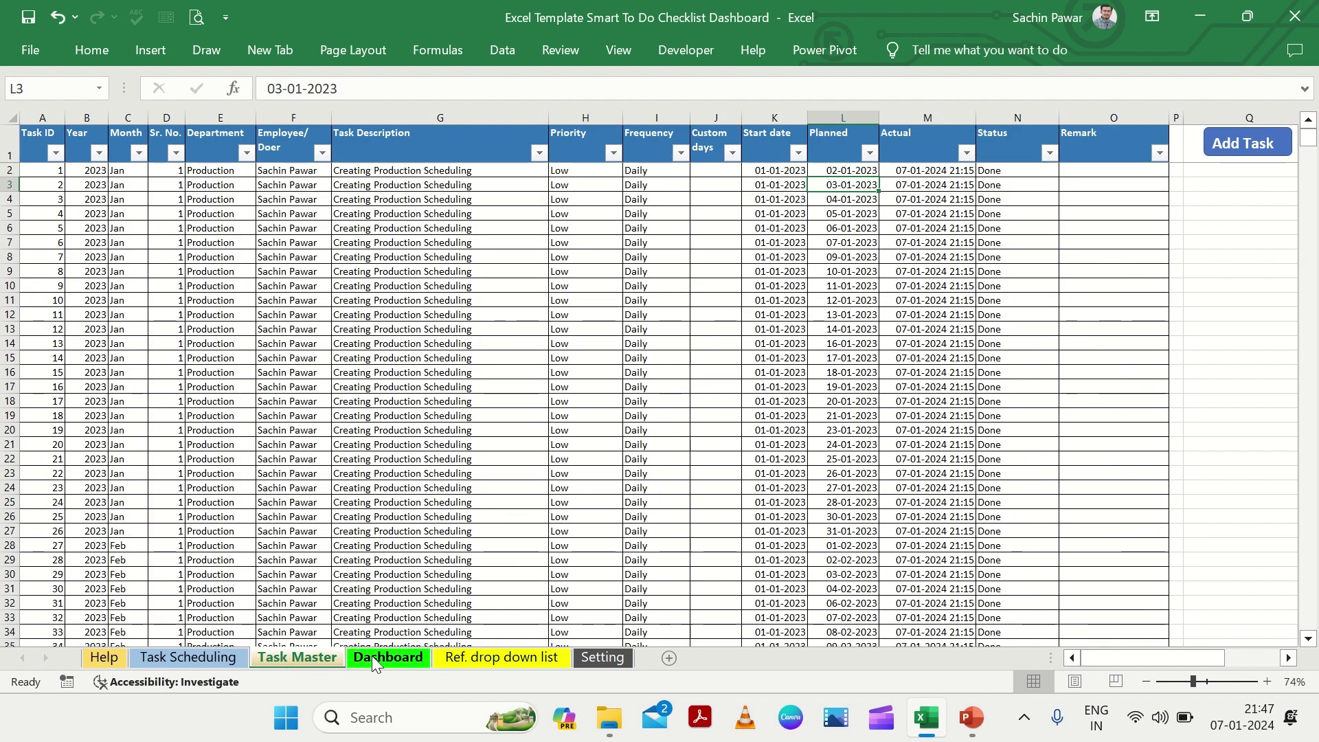
click(373, 655)
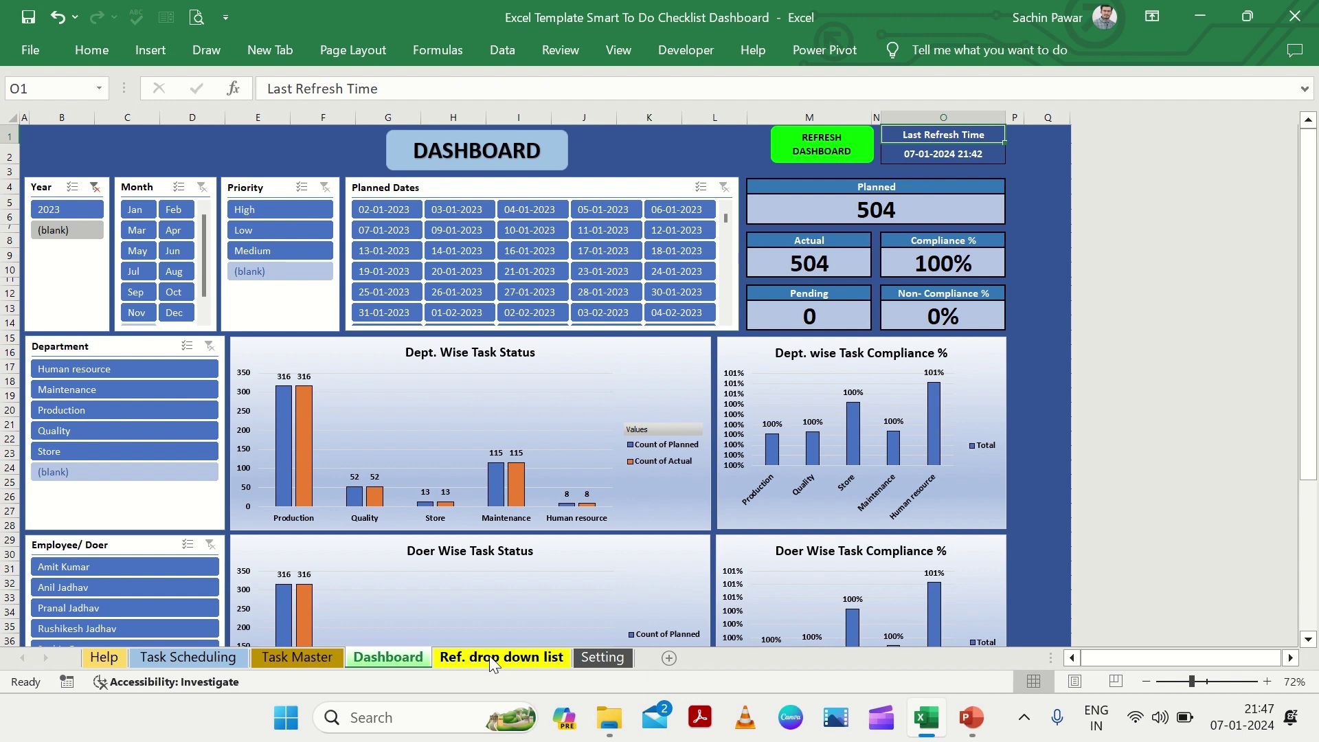
click(217, 654)
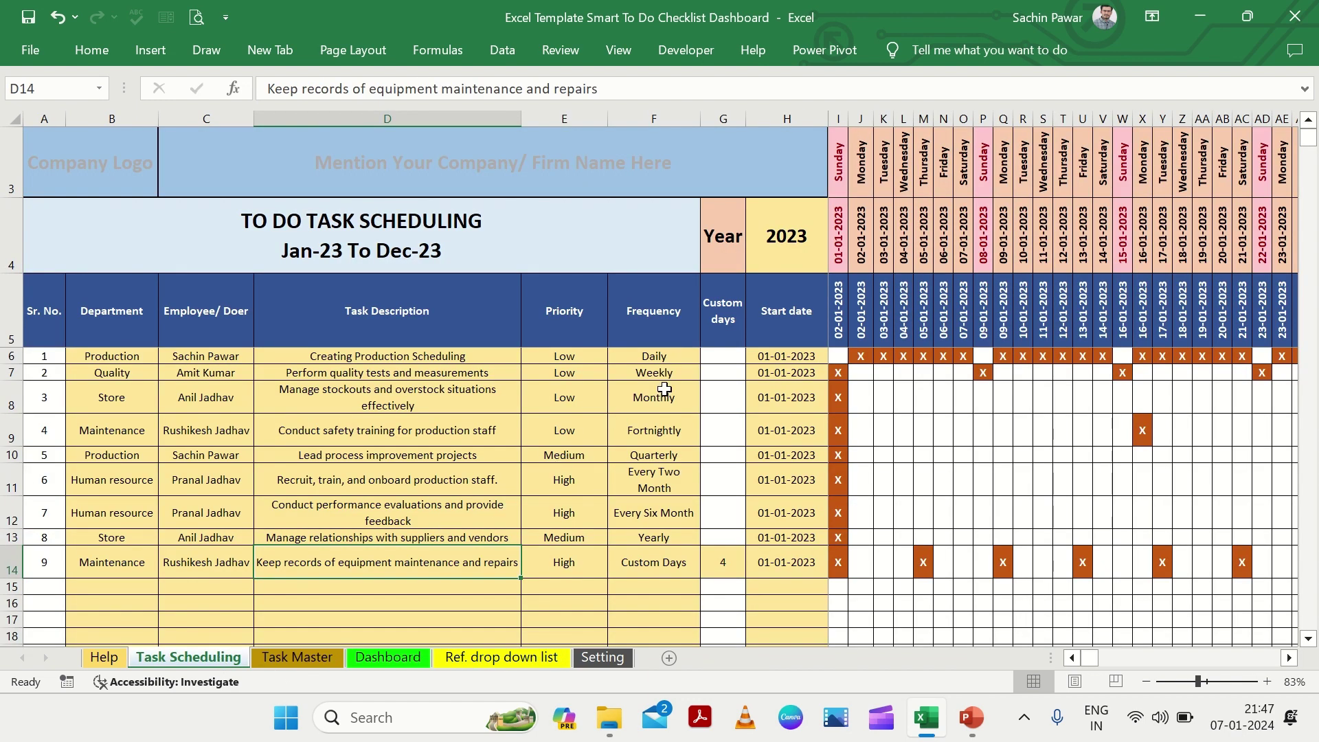
Step: Examine the Frequency options for the Creating Production Scheduling task and its schedule marks for the first week of January
click(685, 358)
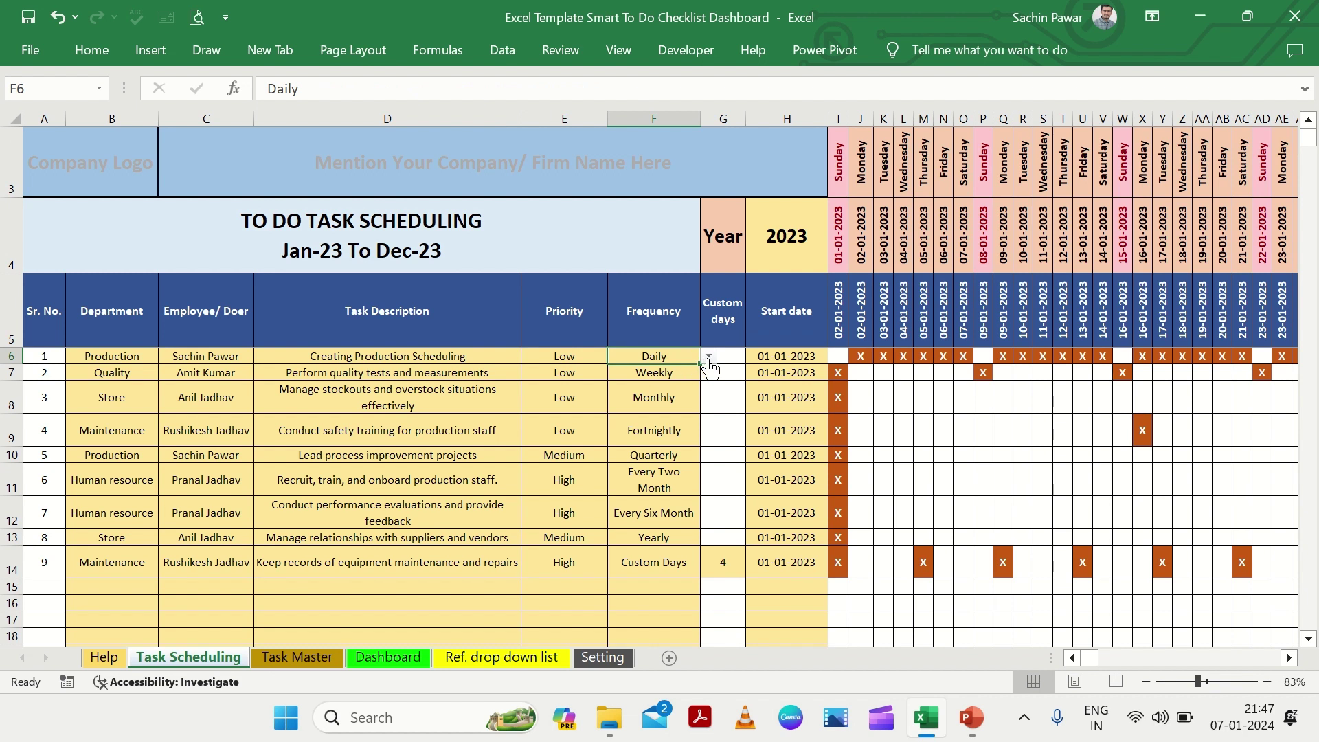
click(708, 358)
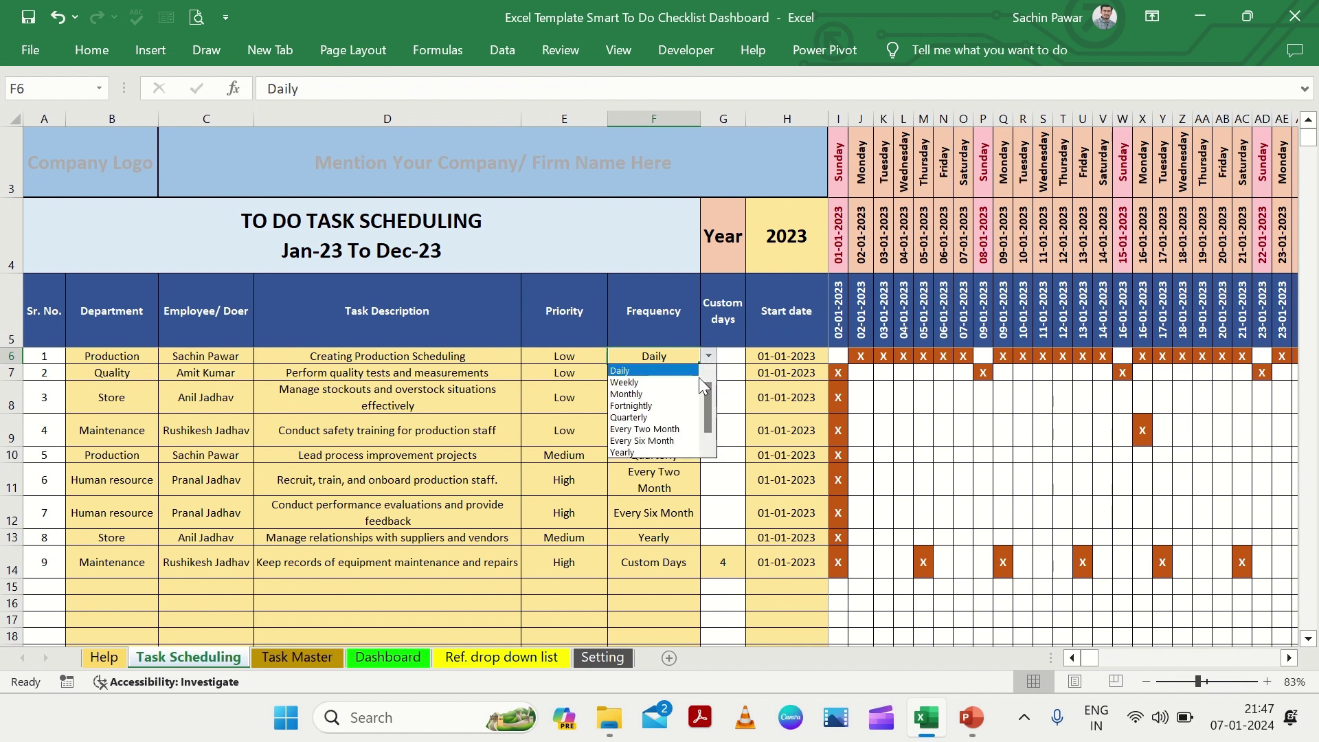
drag(704, 397, 703, 405)
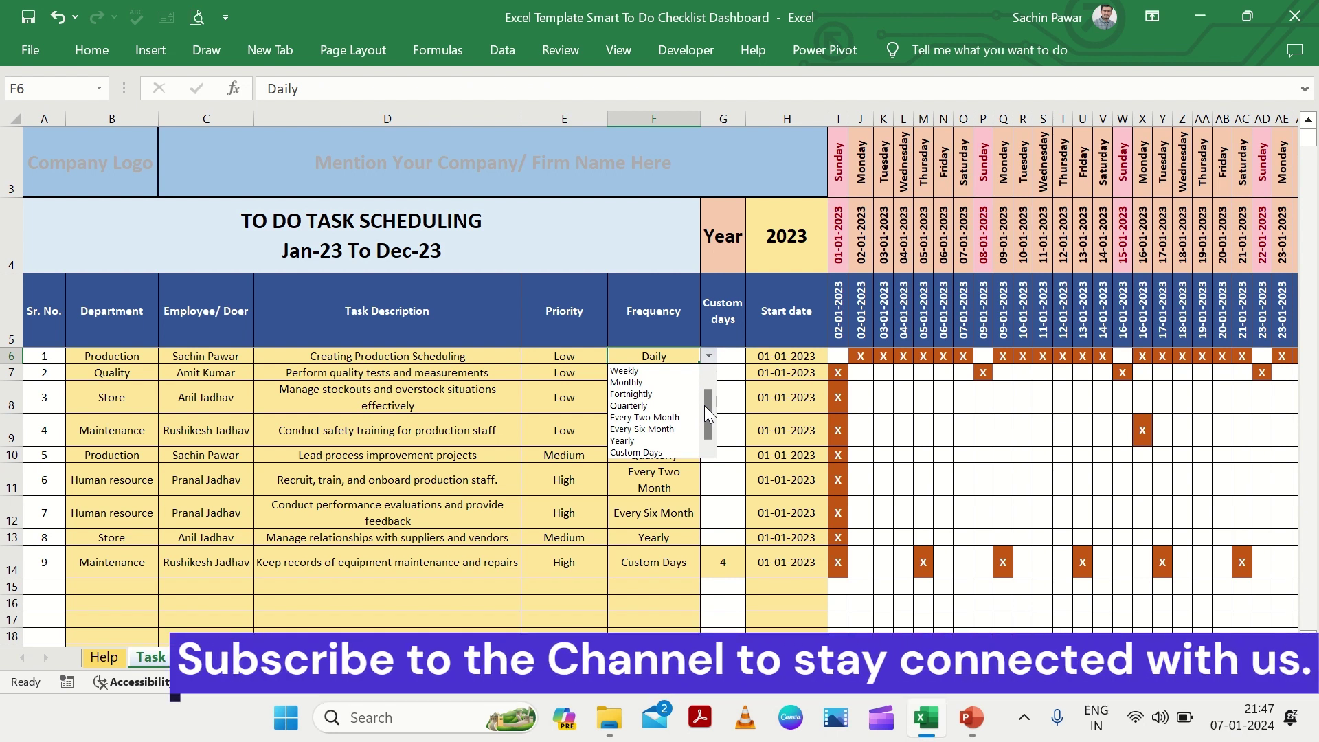
drag(705, 397, 704, 389)
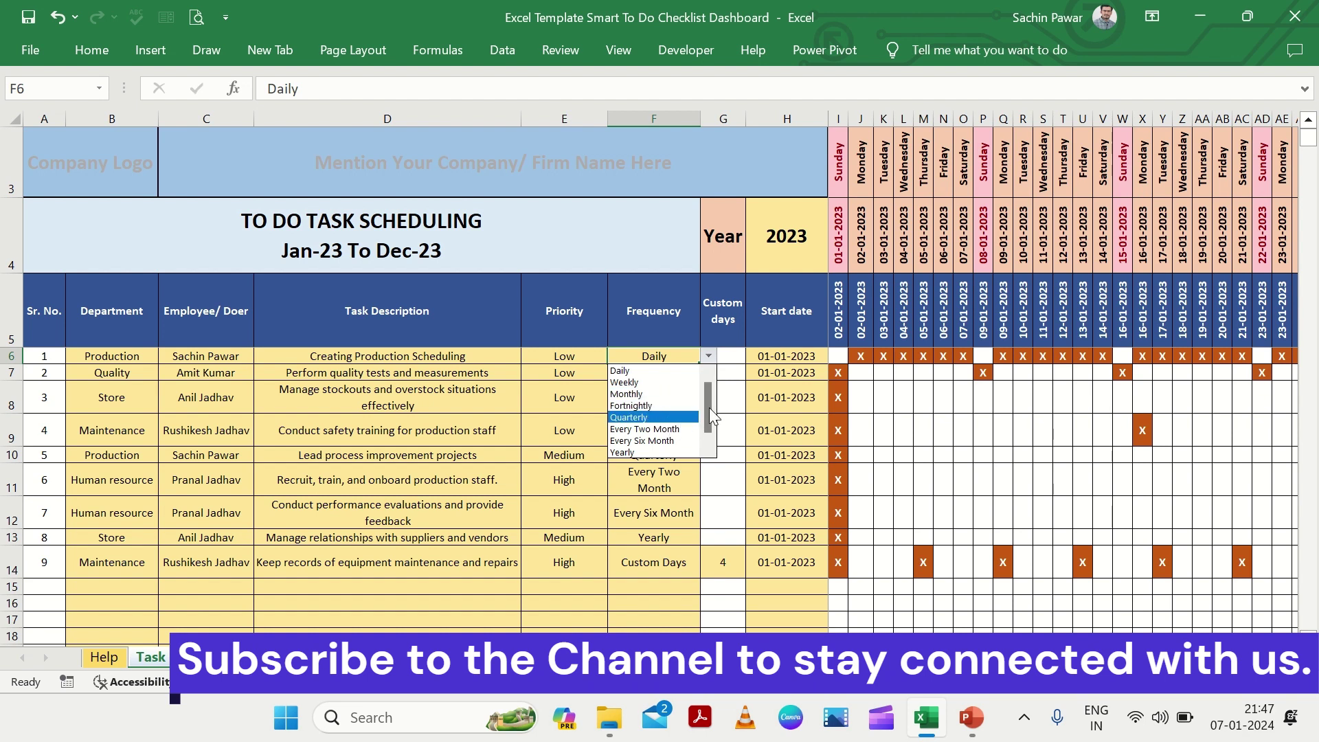
drag(709, 406, 708, 419)
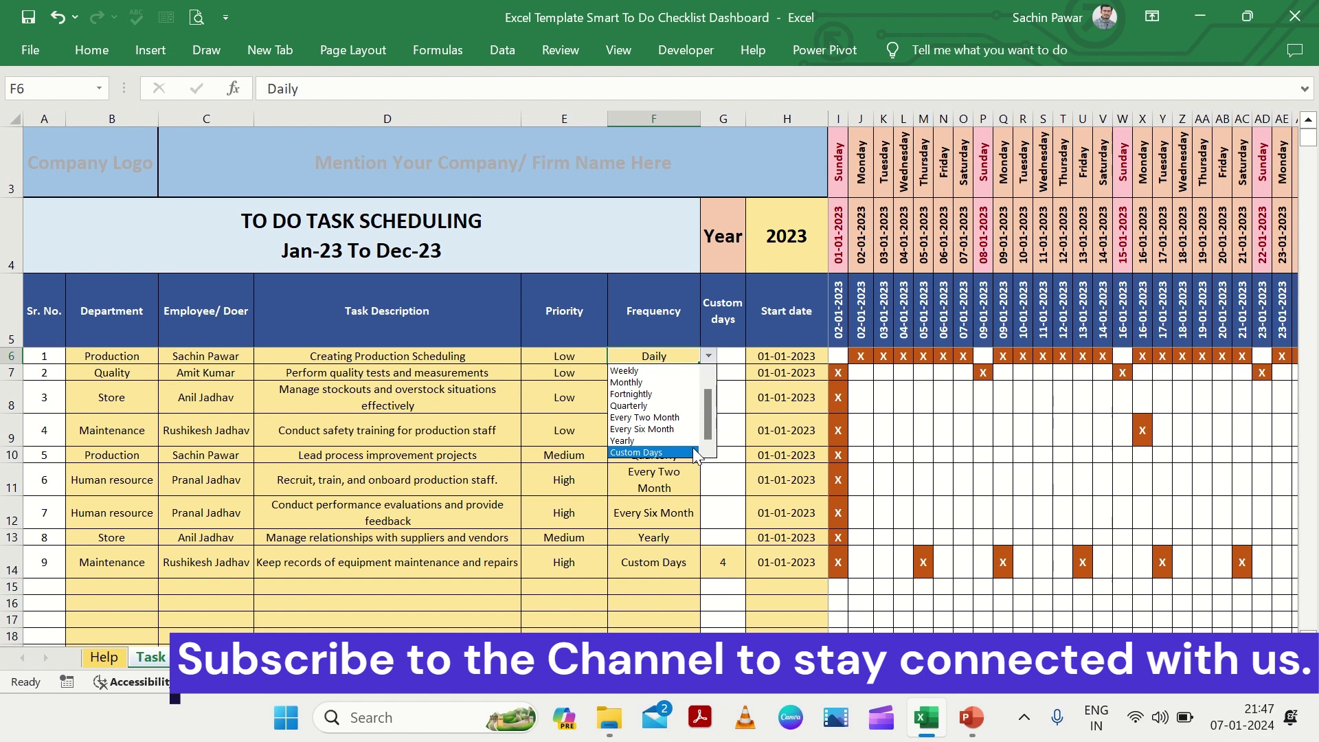
click(683, 356)
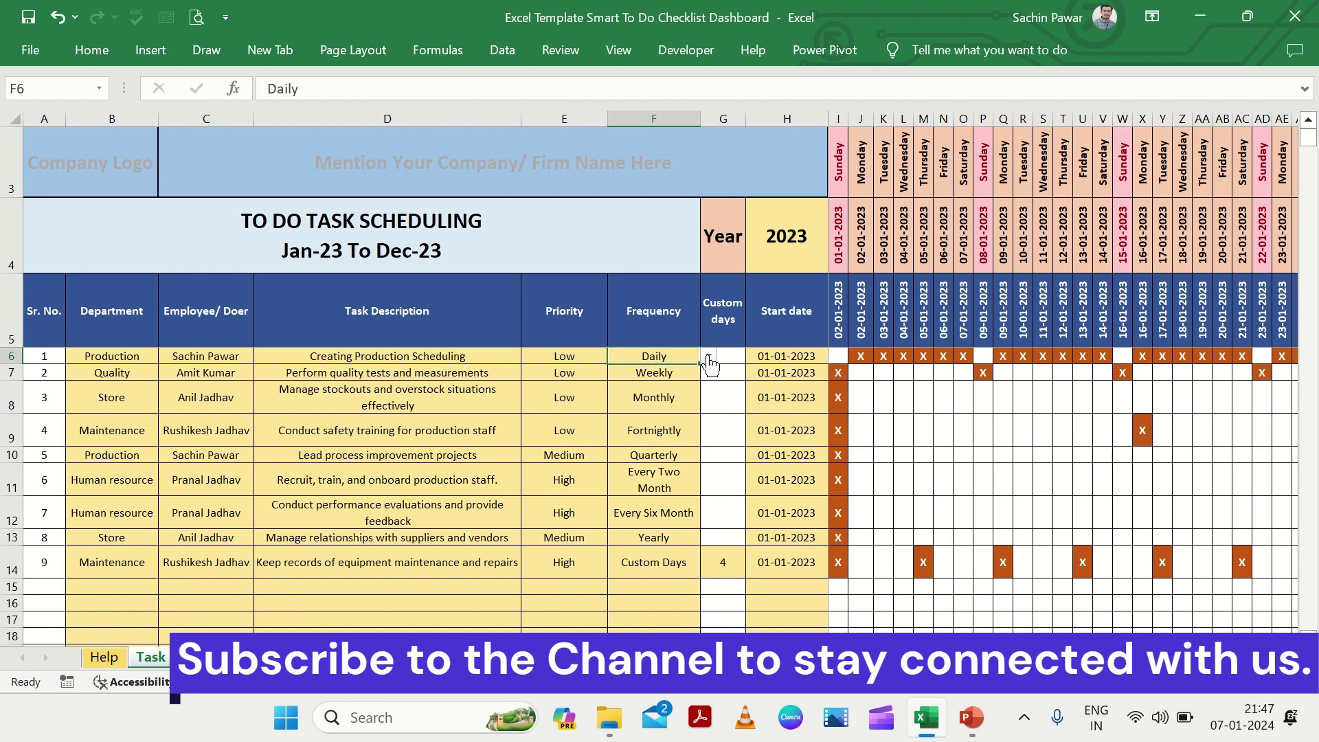
click(708, 357)
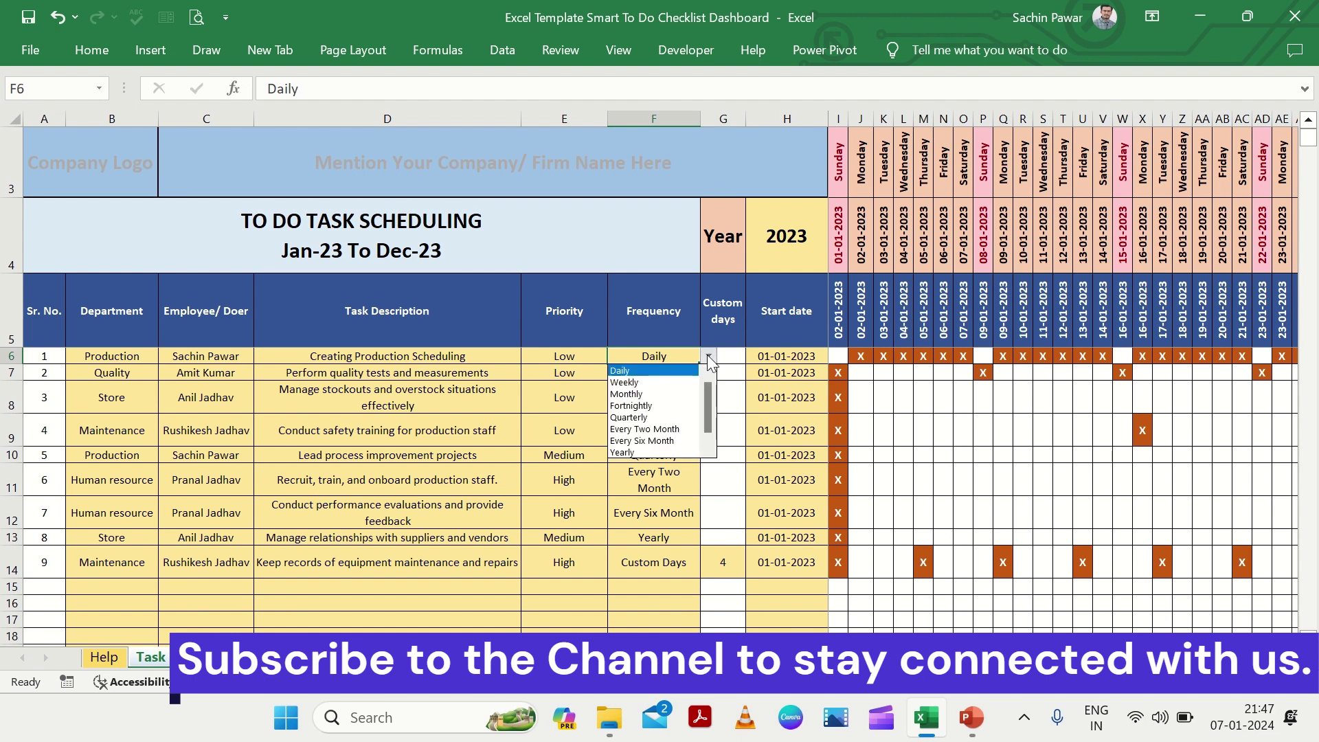
click(850, 367)
drag(846, 360, 983, 356)
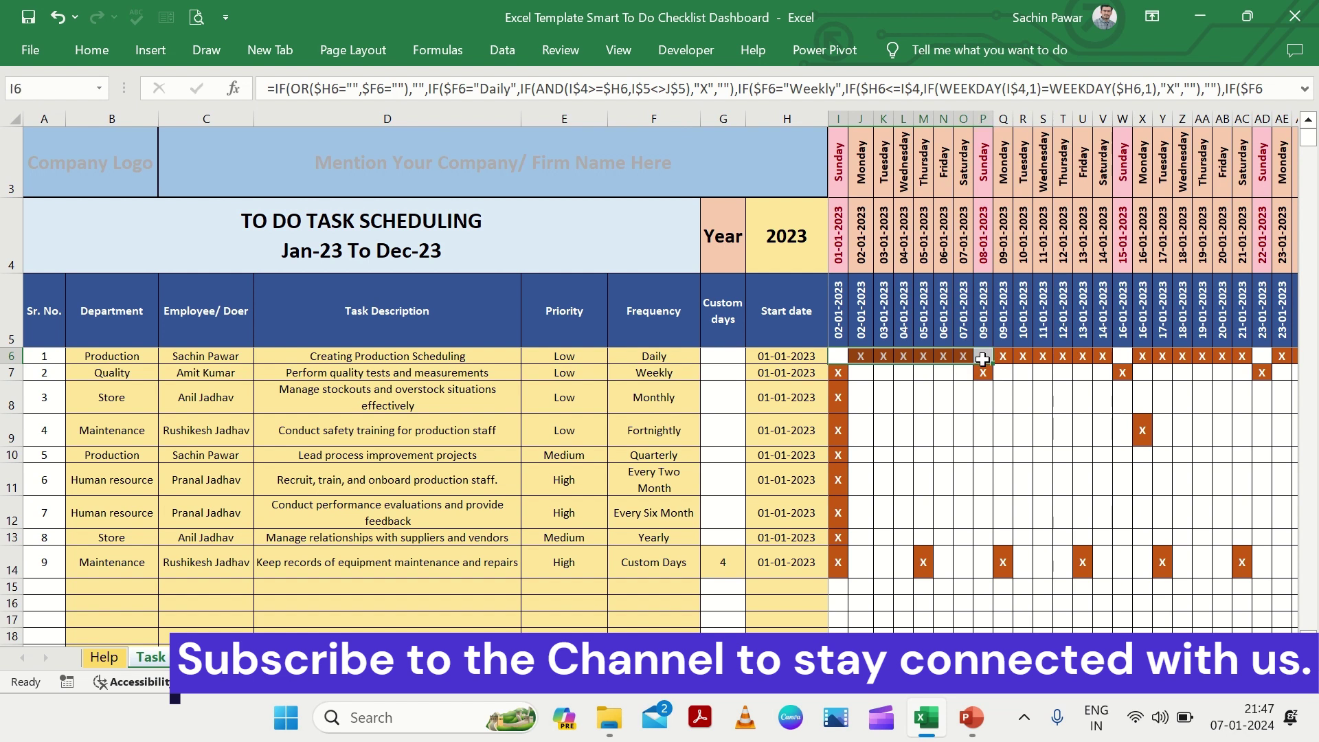
Step: Set the frequency of the Creating Production Scheduling task to Weekly
click(682, 353)
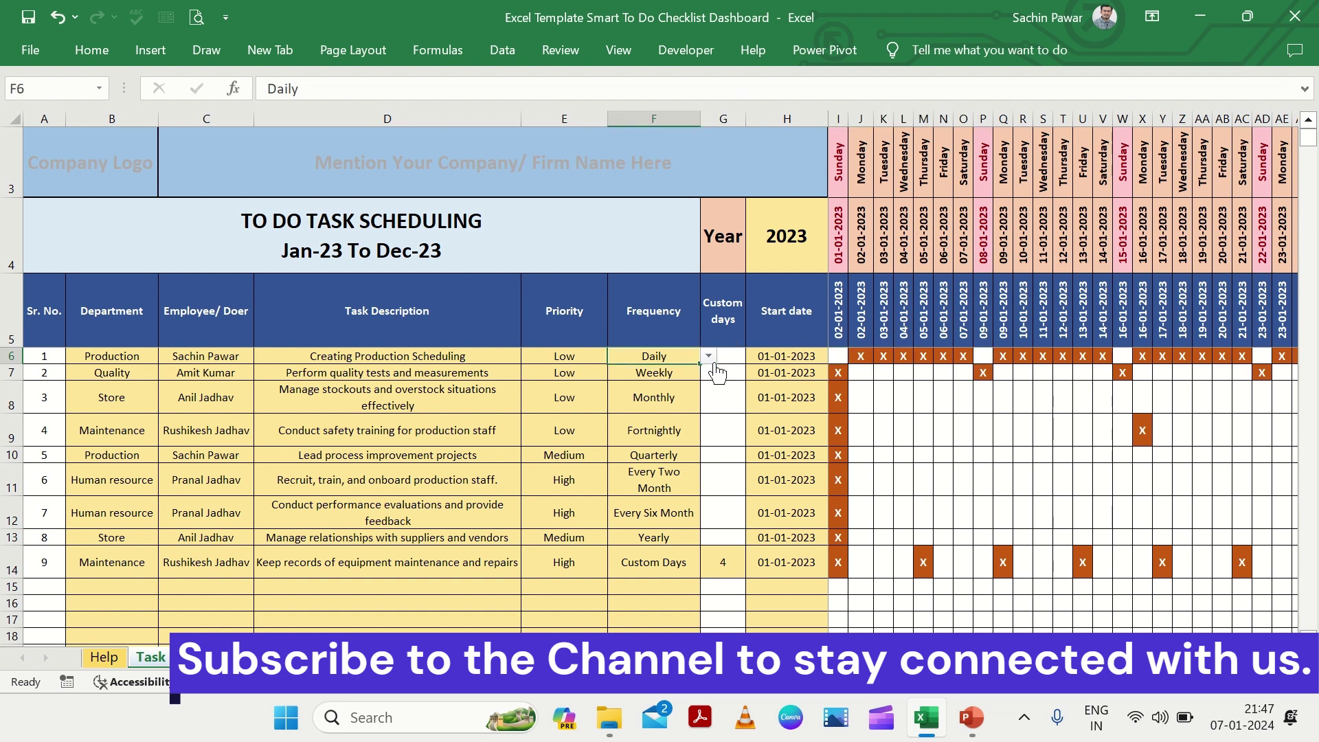
click(710, 357)
click(674, 382)
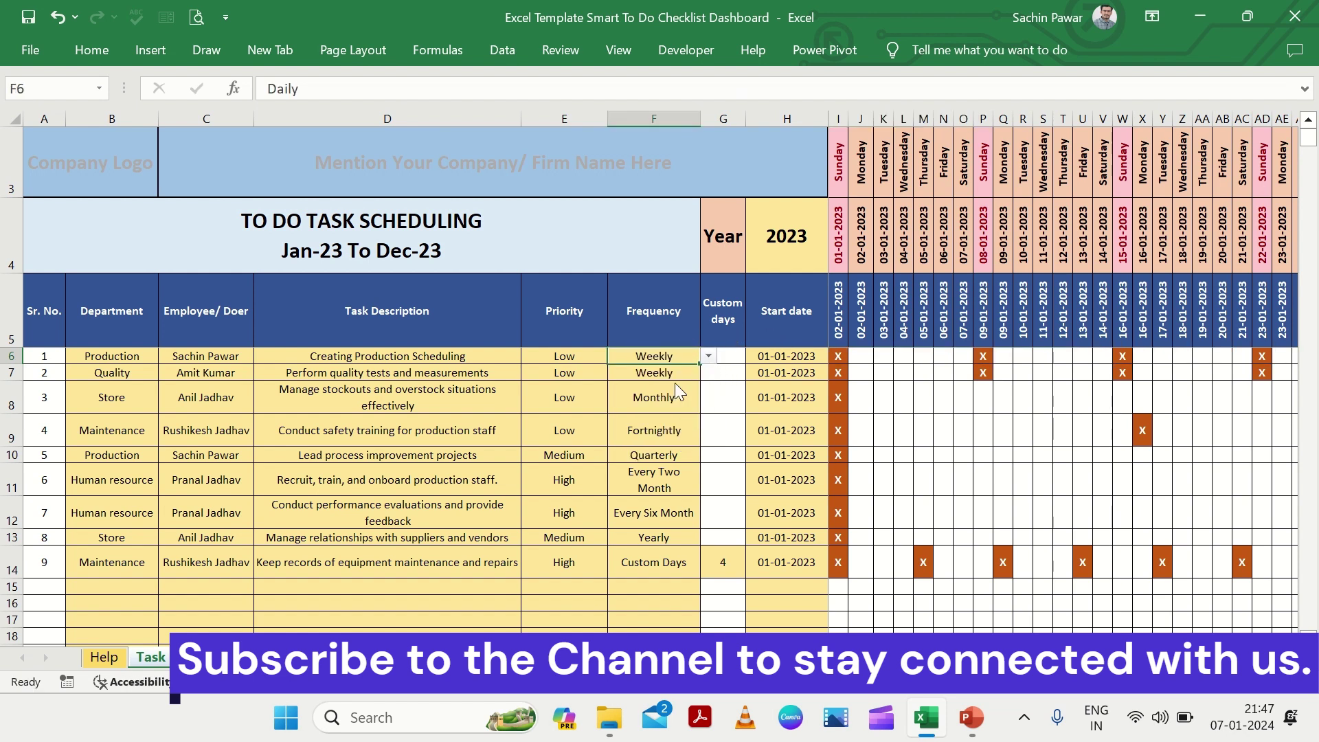
click(674, 383)
Step: Set the frequency of the Creating Production Scheduling task to Fortnightly
click(688, 362)
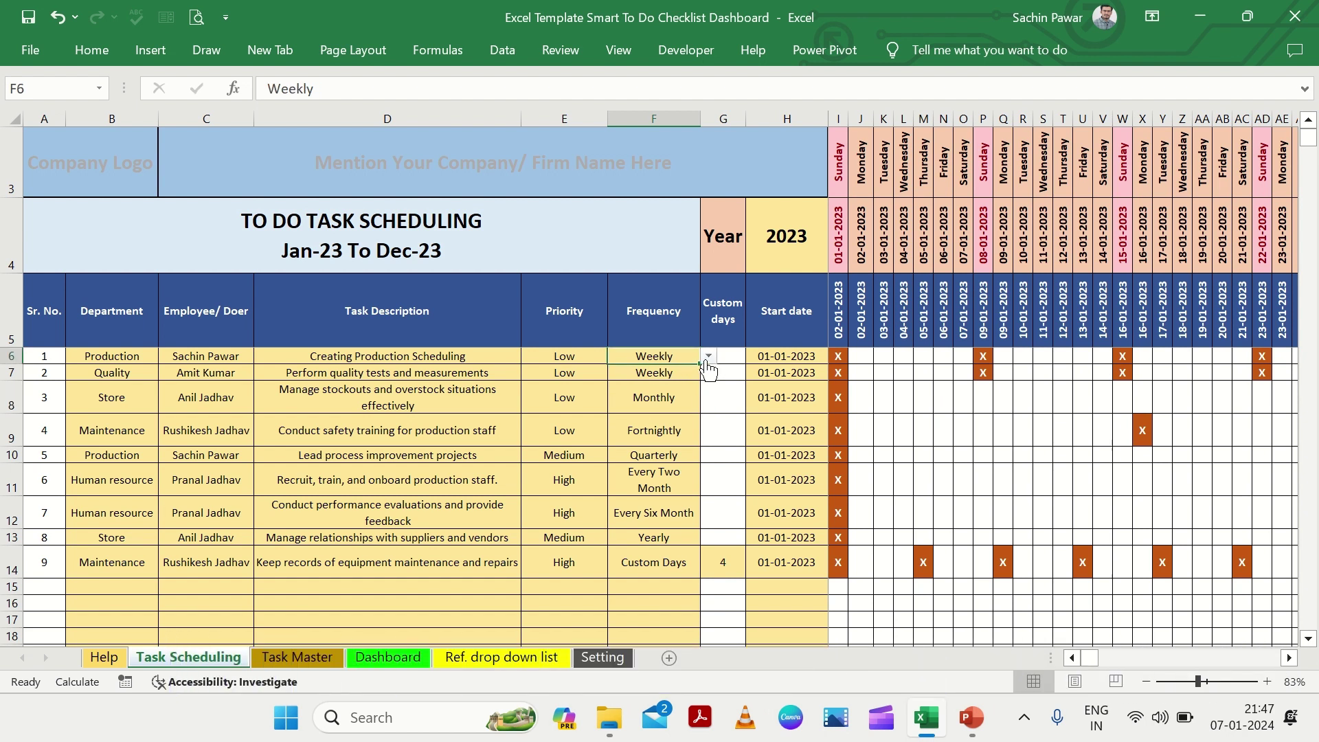
click(708, 356)
click(656, 394)
click(658, 398)
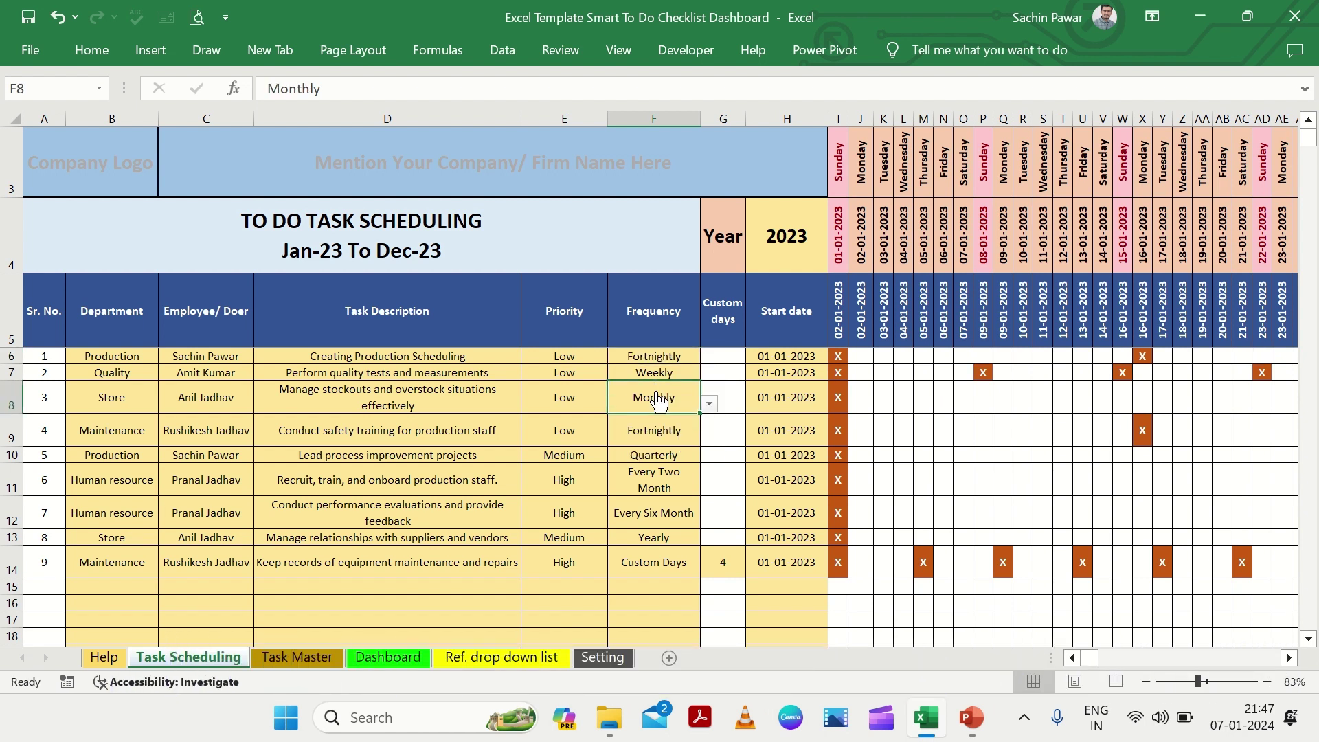
Step: Set the frequency of the Creating Production Scheduling task to Monthly
click(682, 356)
click(708, 355)
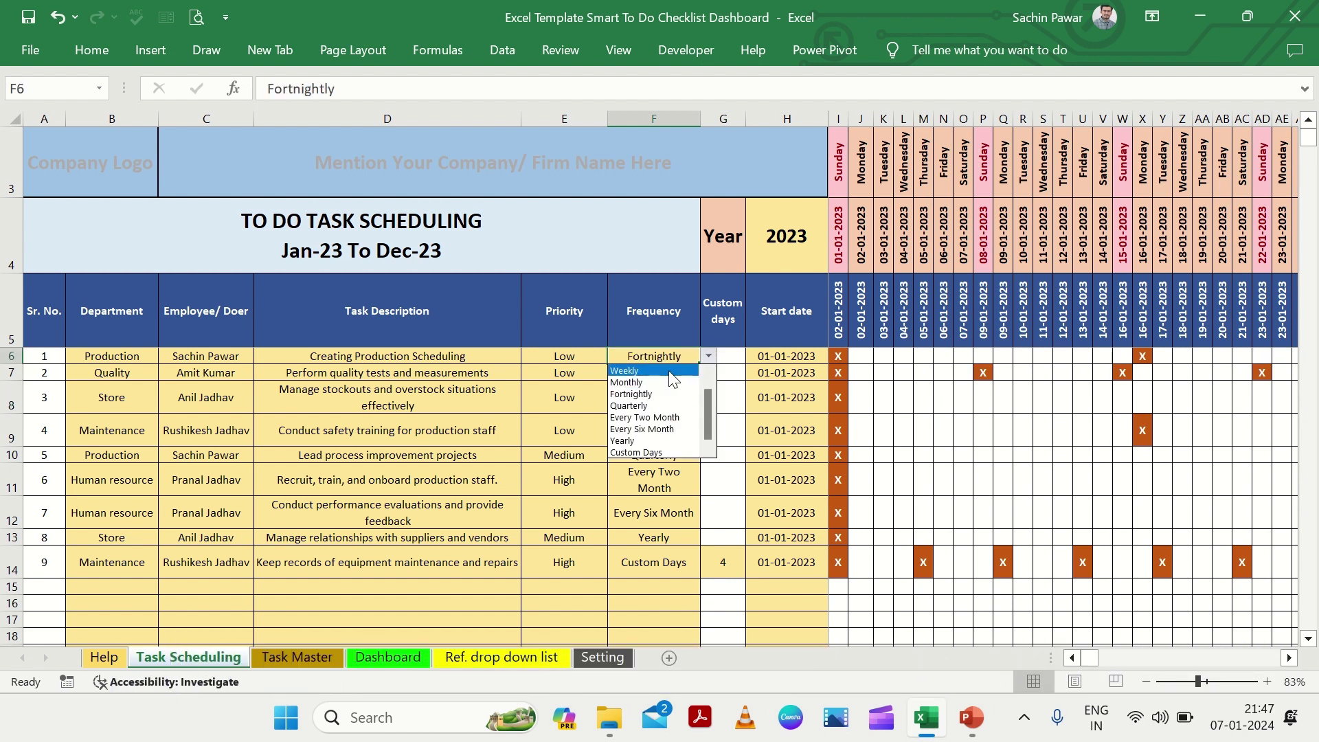
click(660, 378)
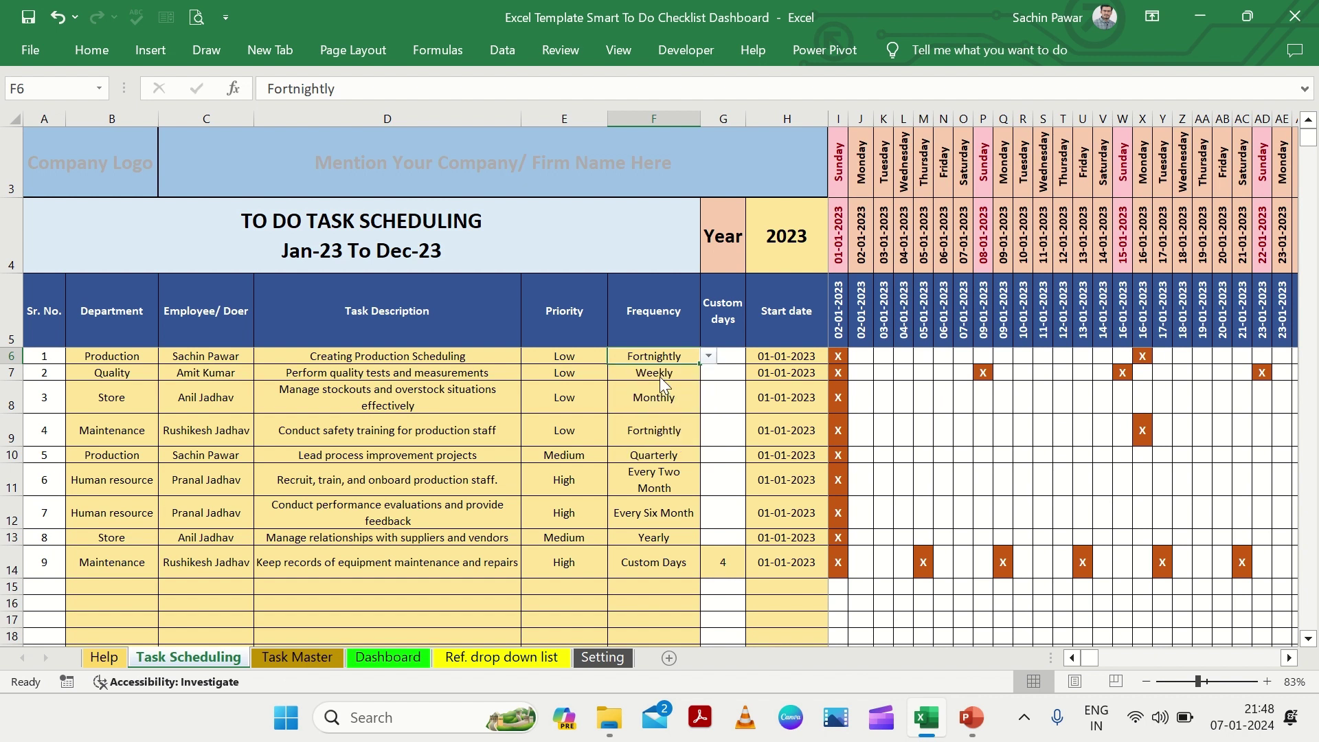
Step: Set the frequency of the Creating Production Scheduling task to Every Two Month and check its schedule across the calendar
click(708, 356)
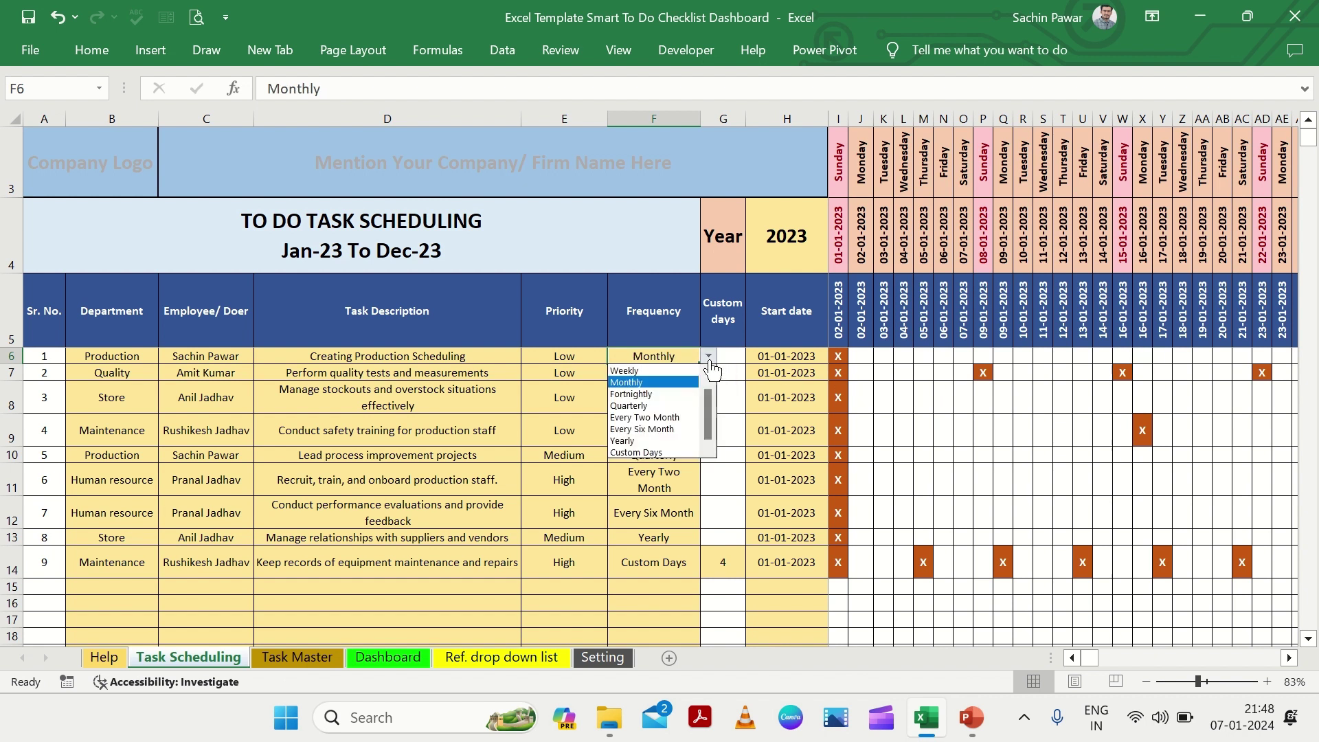
click(658, 417)
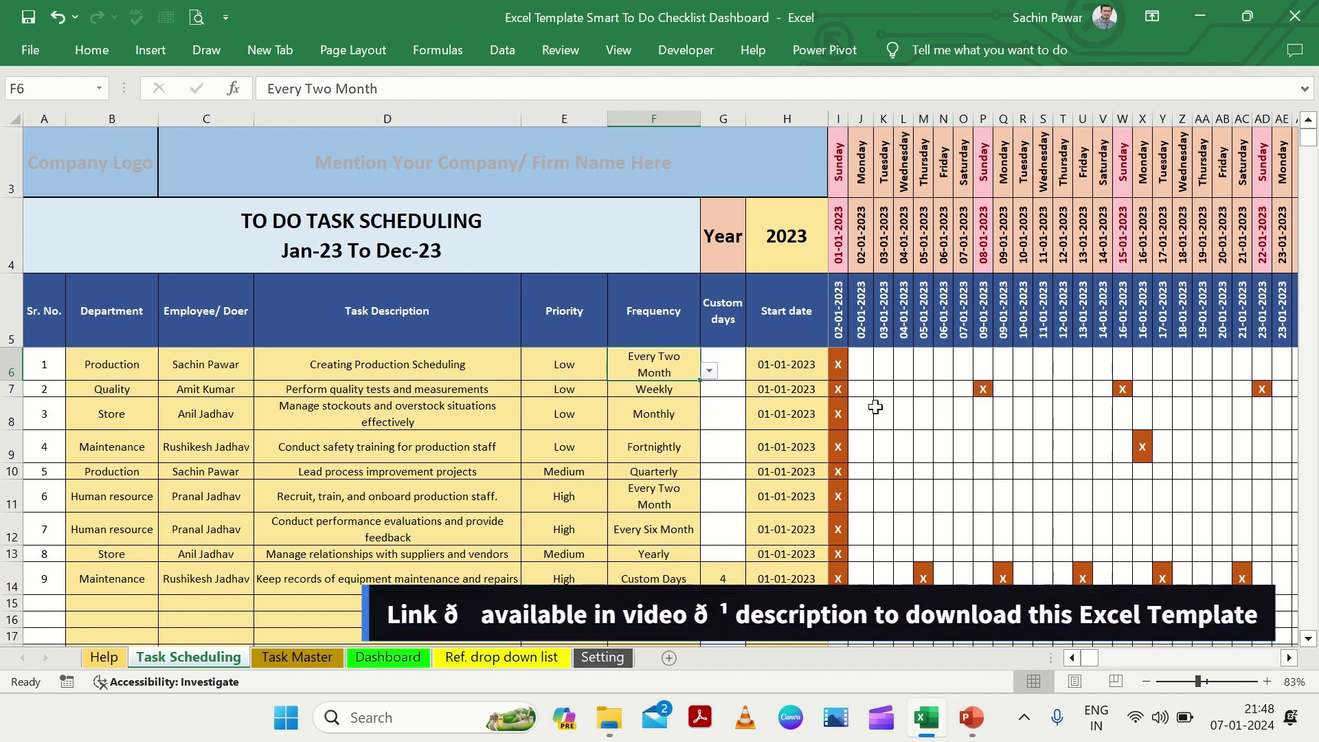
scroll(875, 407, right, 4)
scroll(875, 407, left, 4)
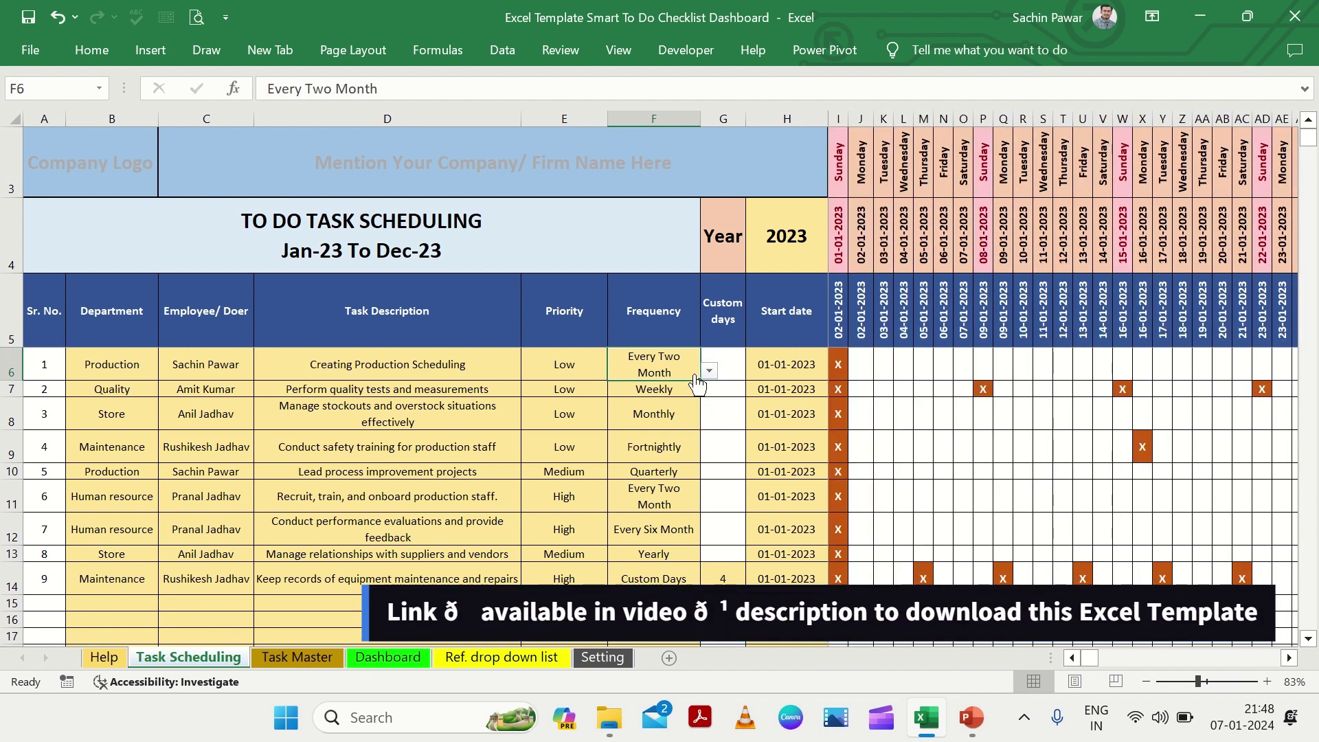
Step: Set the frequency of the Creating Production Scheduling task to Every Six Month and check its calendar schedule
click(708, 372)
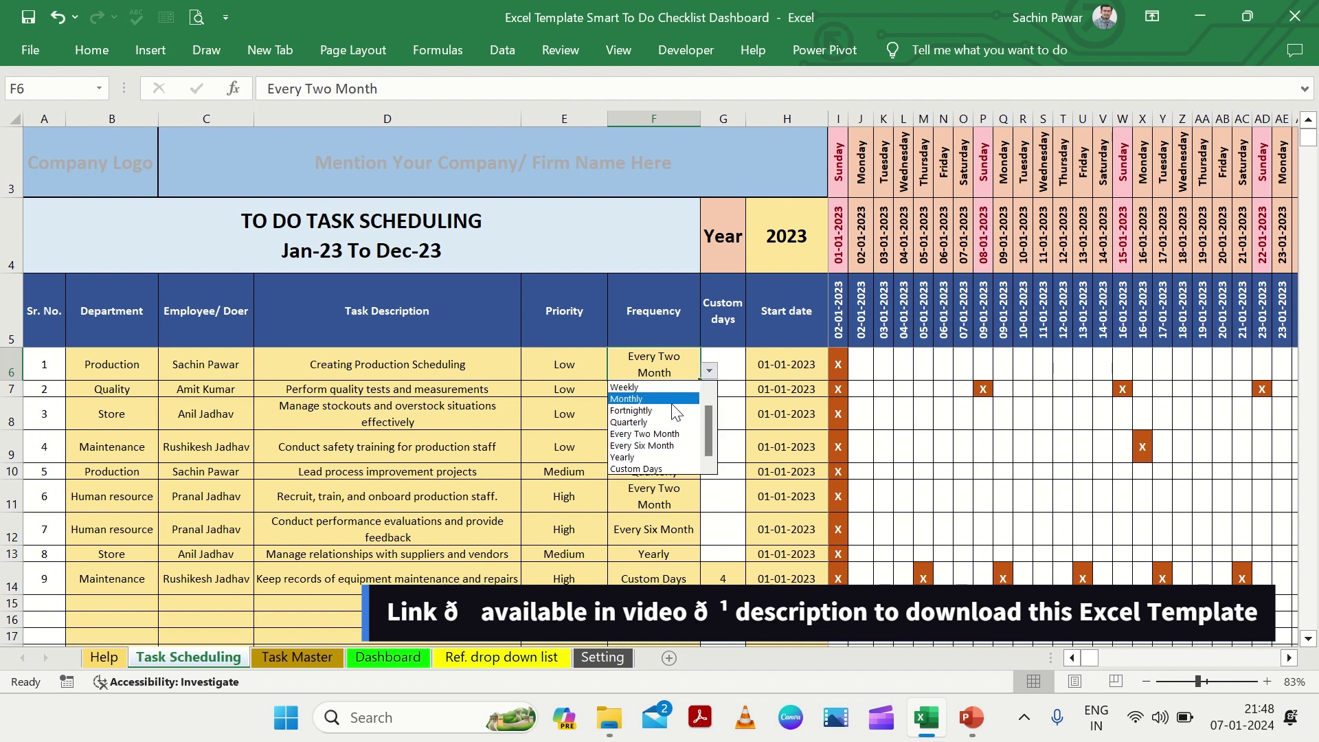
click(649, 447)
scroll(951, 424, right, 2)
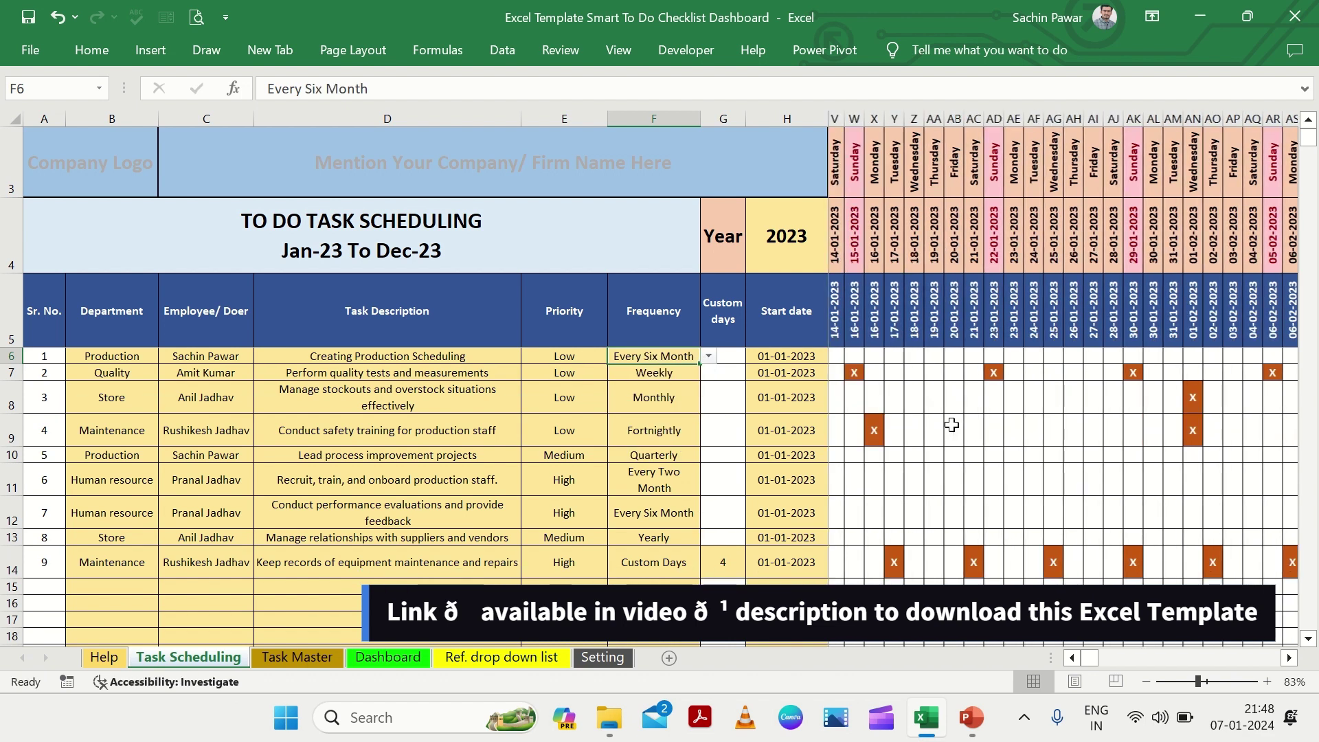
Step: Set the frequency of the Creating Production Scheduling task to Yearly and check its schedule from the start of January
click(708, 356)
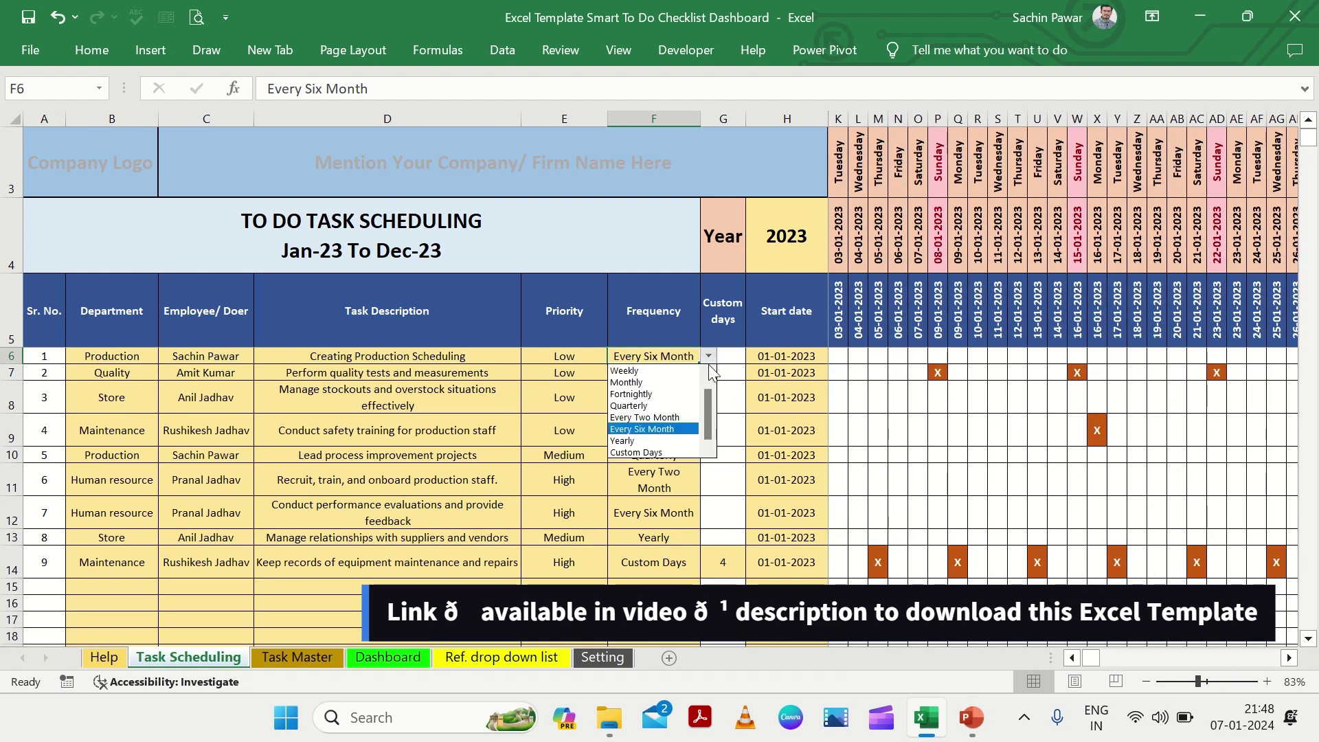
click(653, 440)
scroll(918, 419, left, 2)
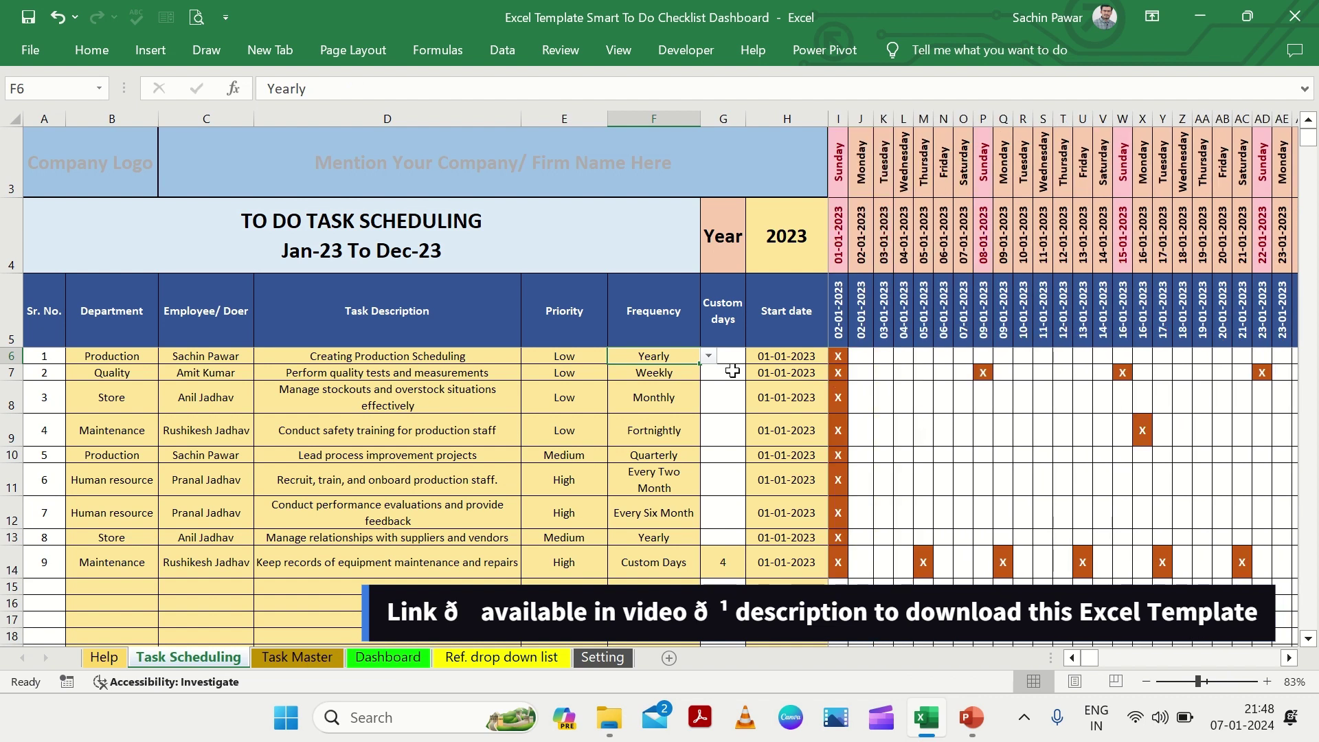
Step: Set the Creating Production Scheduling task to Custom Days with an interval of 3 days and check its scheduled dates
click(709, 356)
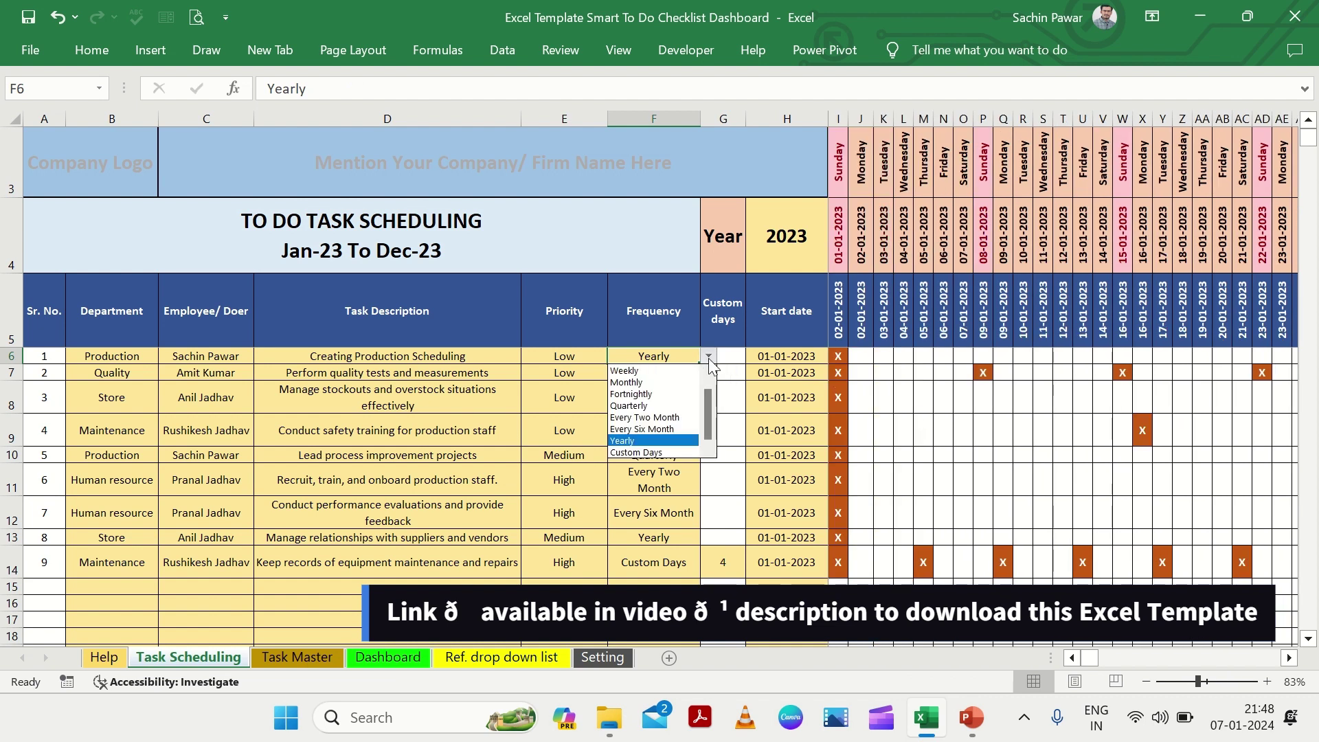
click(641, 451)
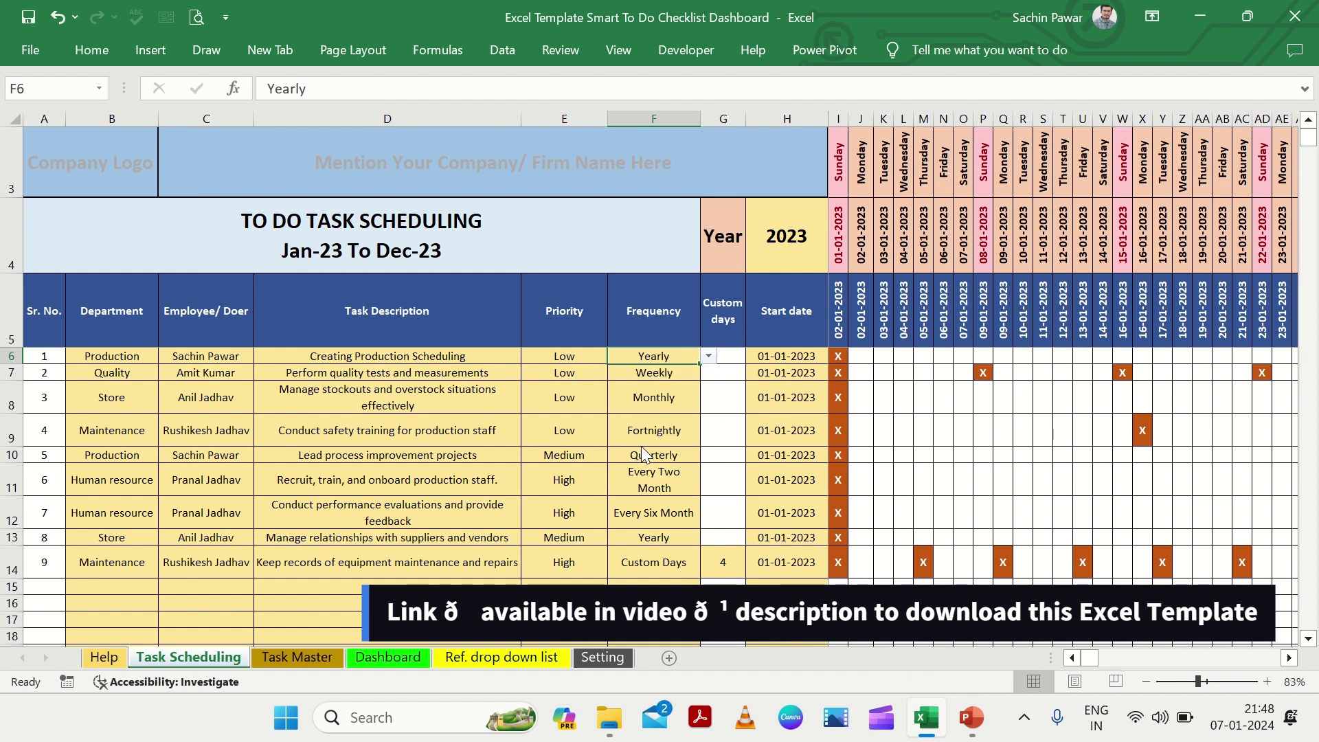
click(729, 356)
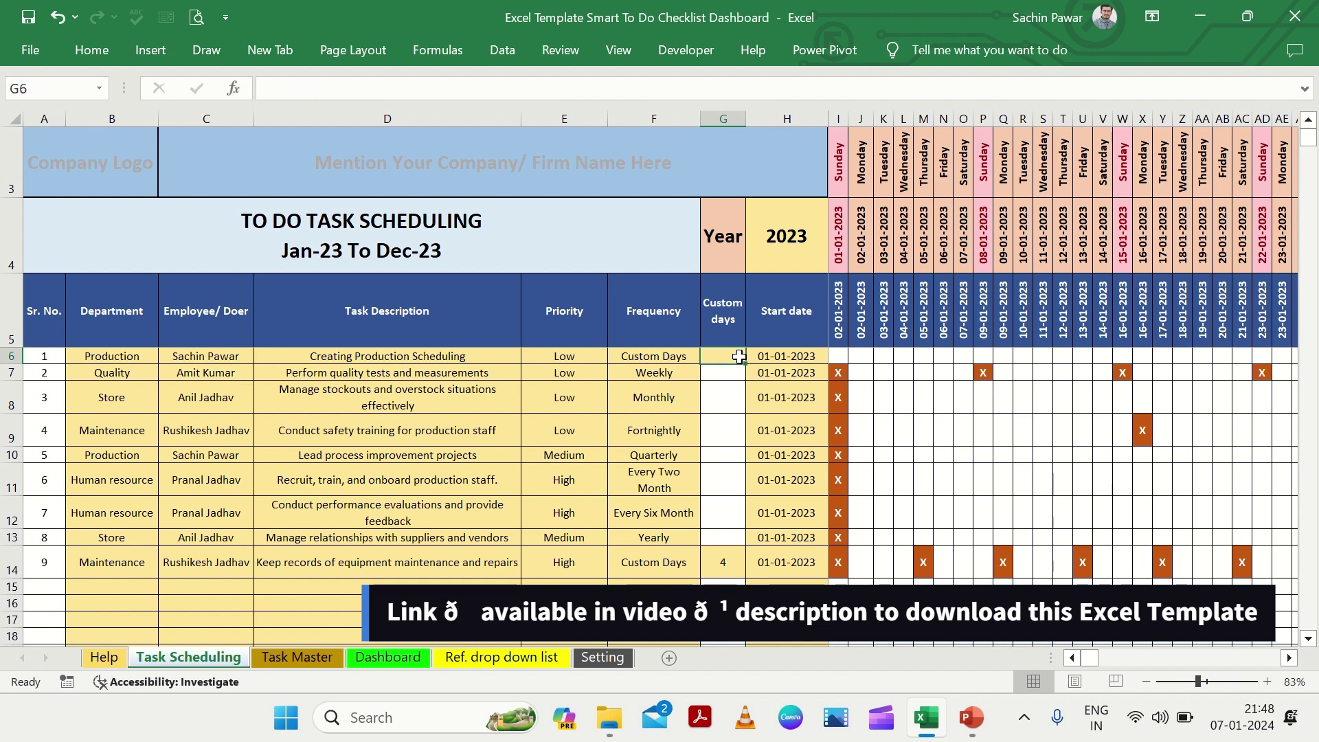
text(3)
key(Return)
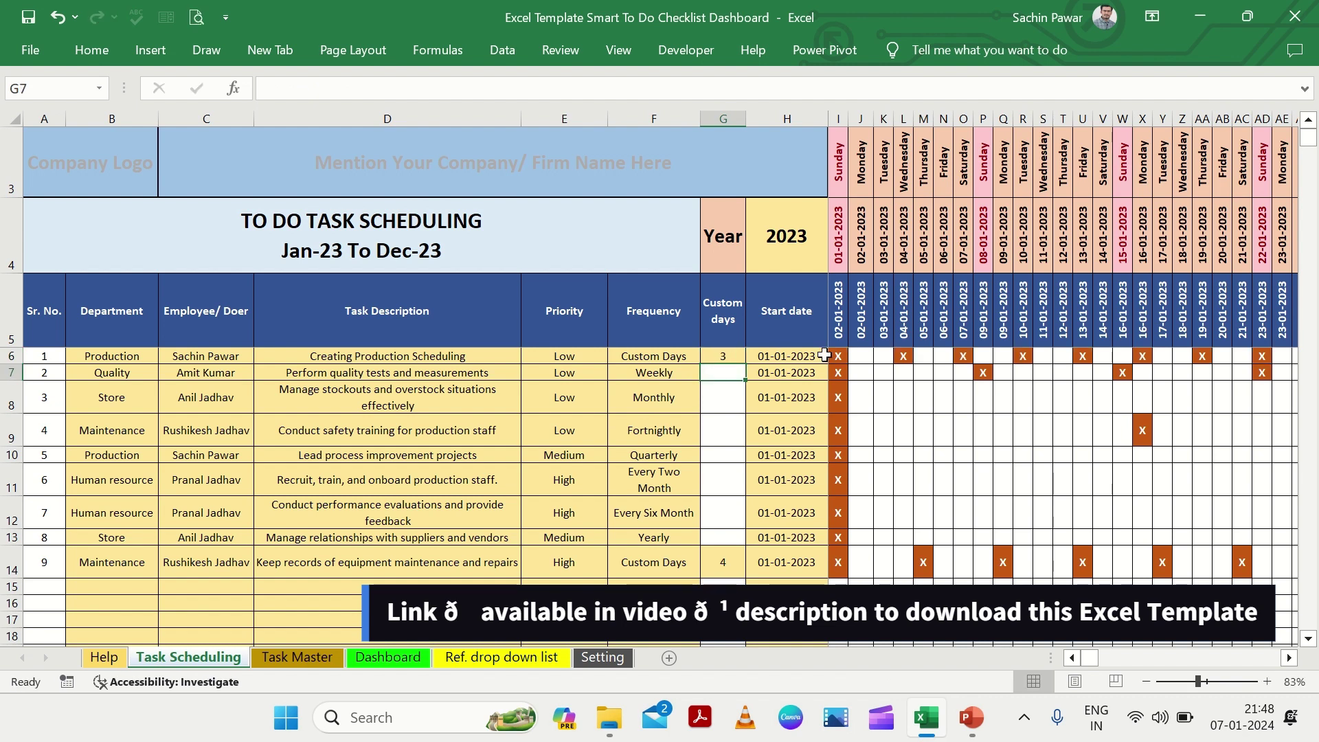
click(902, 358)
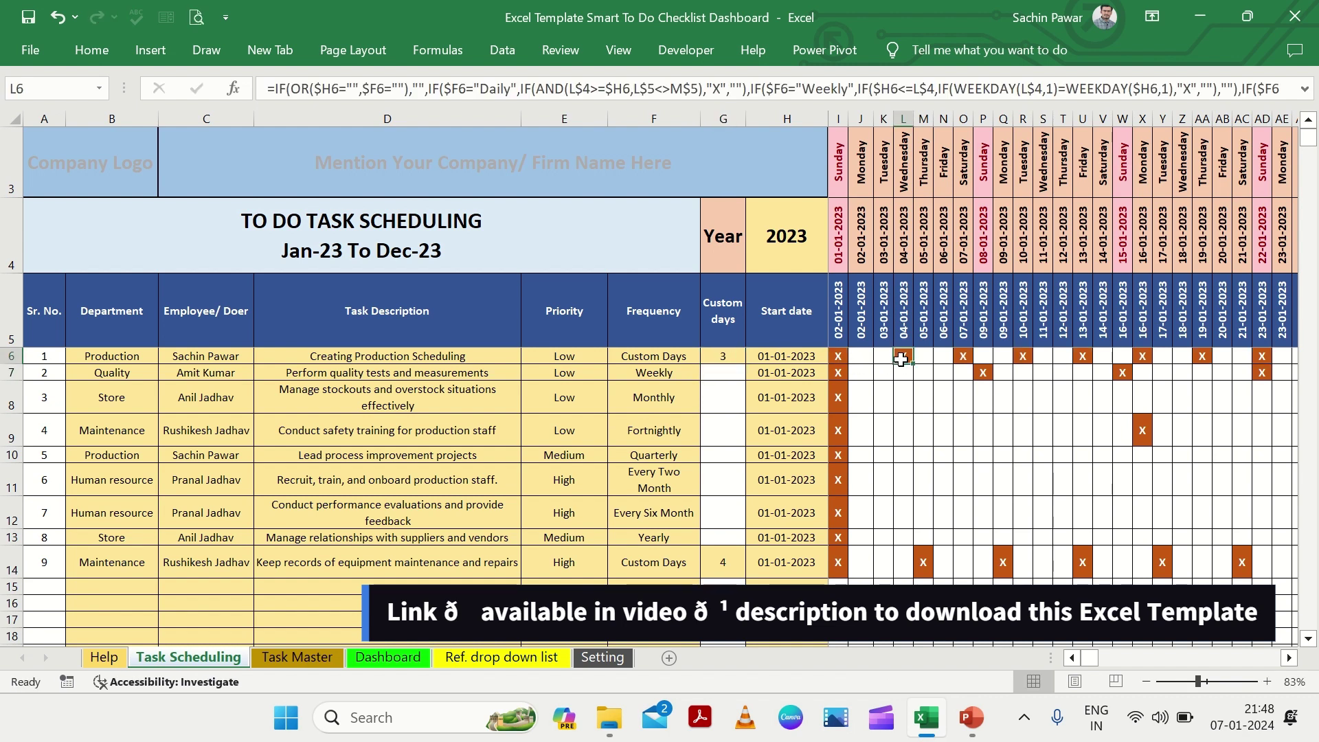
click(963, 357)
click(1023, 356)
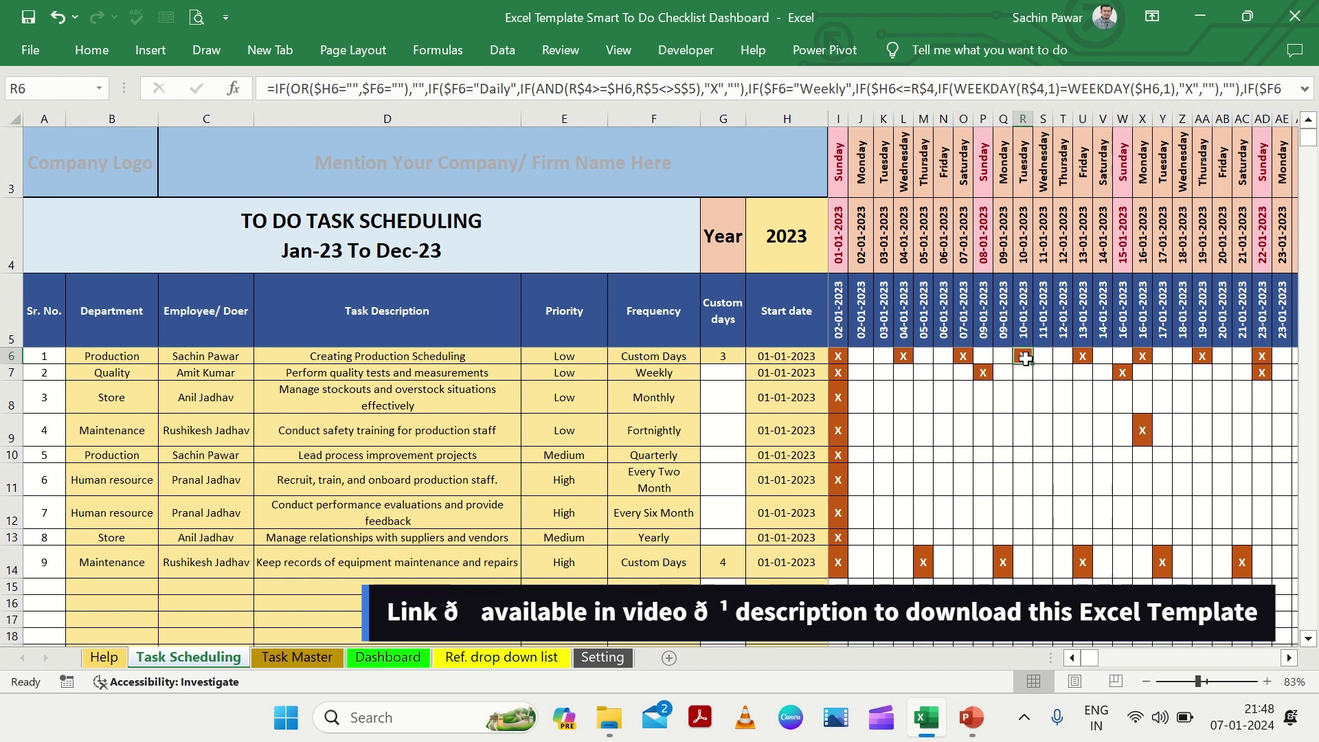
Step: Set the custom days of the Creating Production Scheduling task to 10 and review its schedule and the tasks' start dates
click(731, 355)
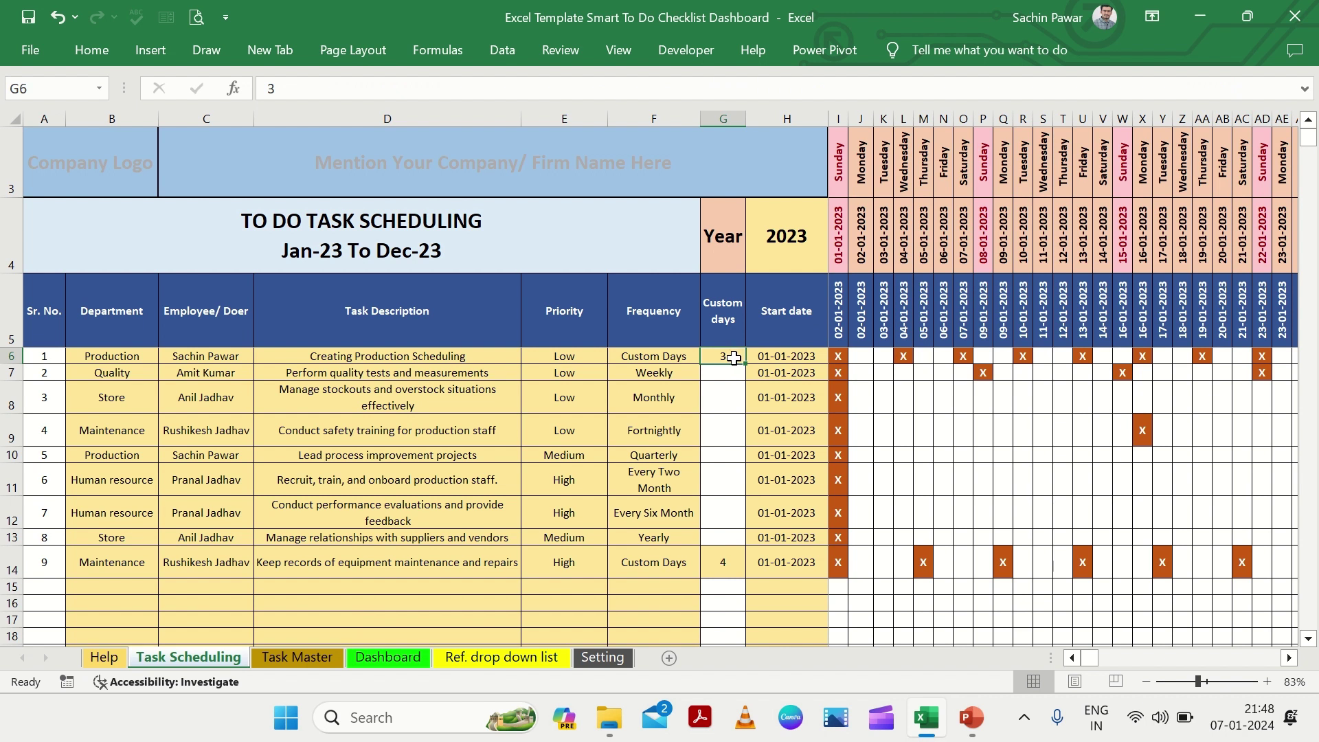
text(10)
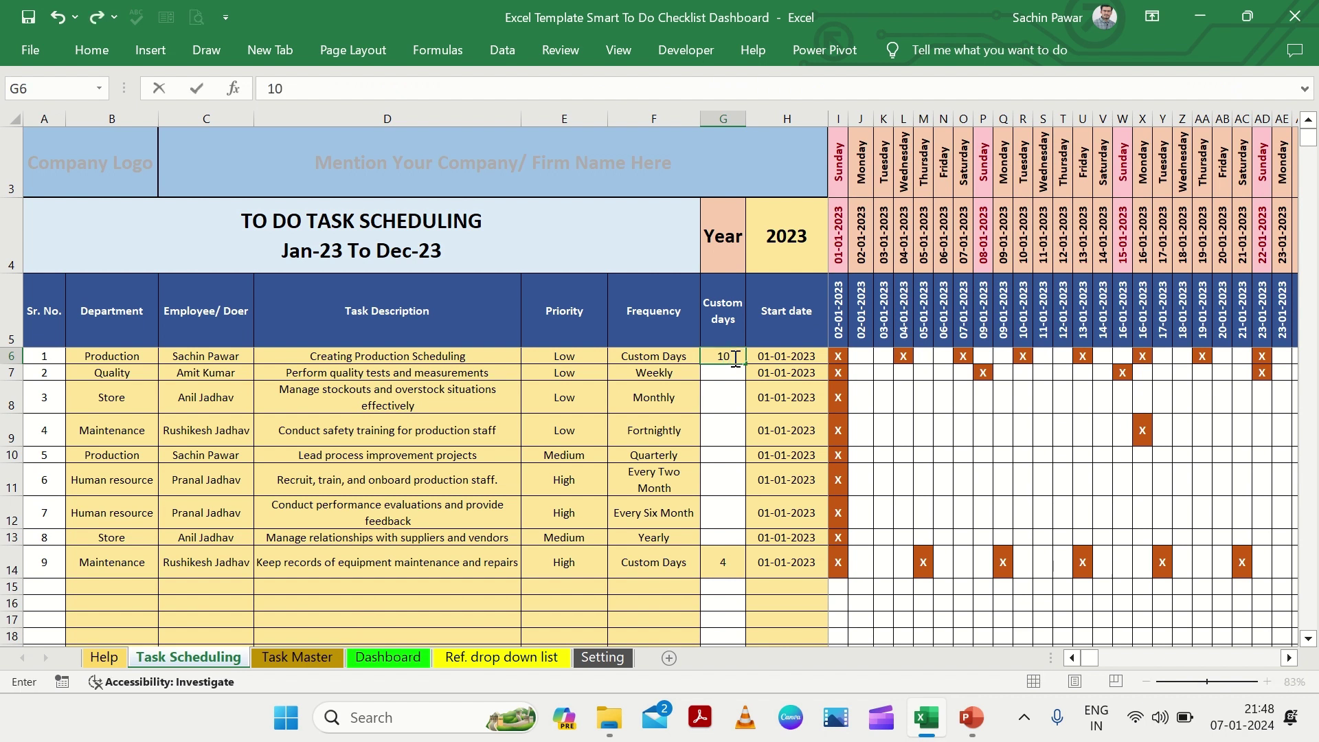
key(Return)
click(783, 356)
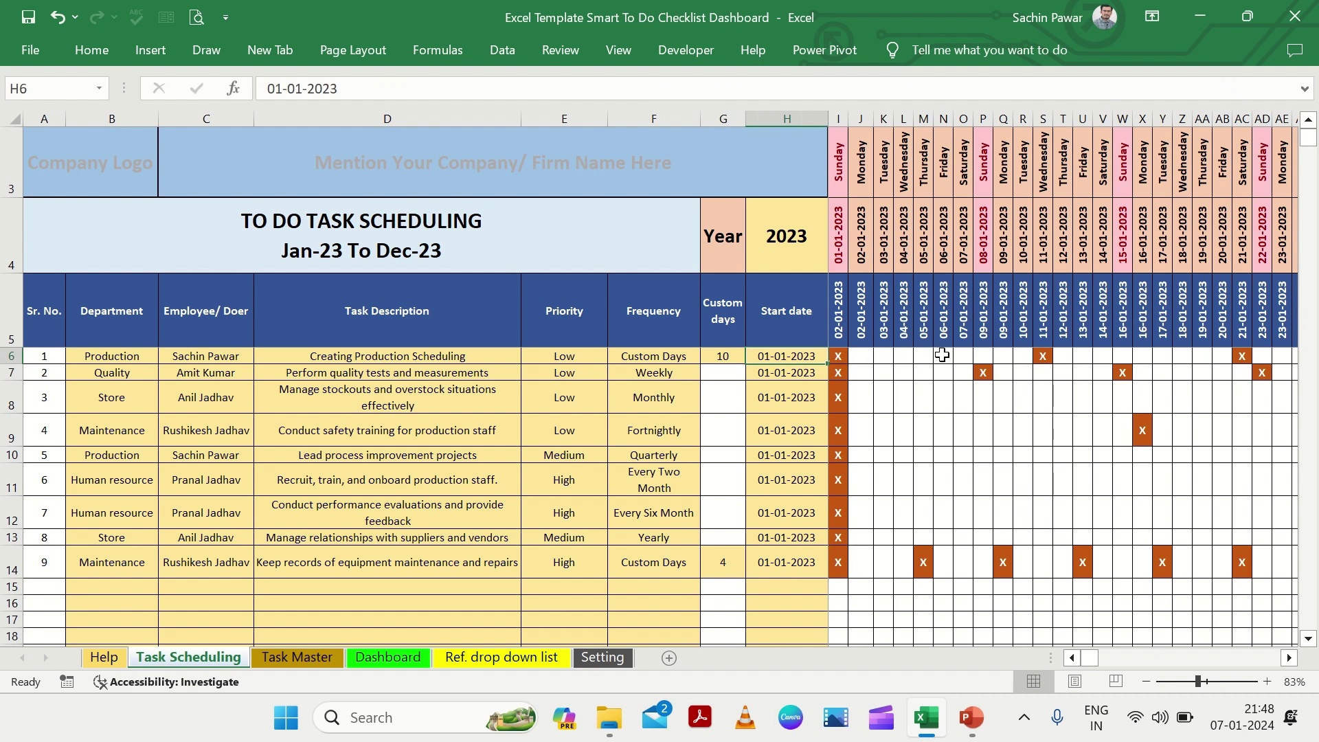
scroll(1051, 380, right, 3)
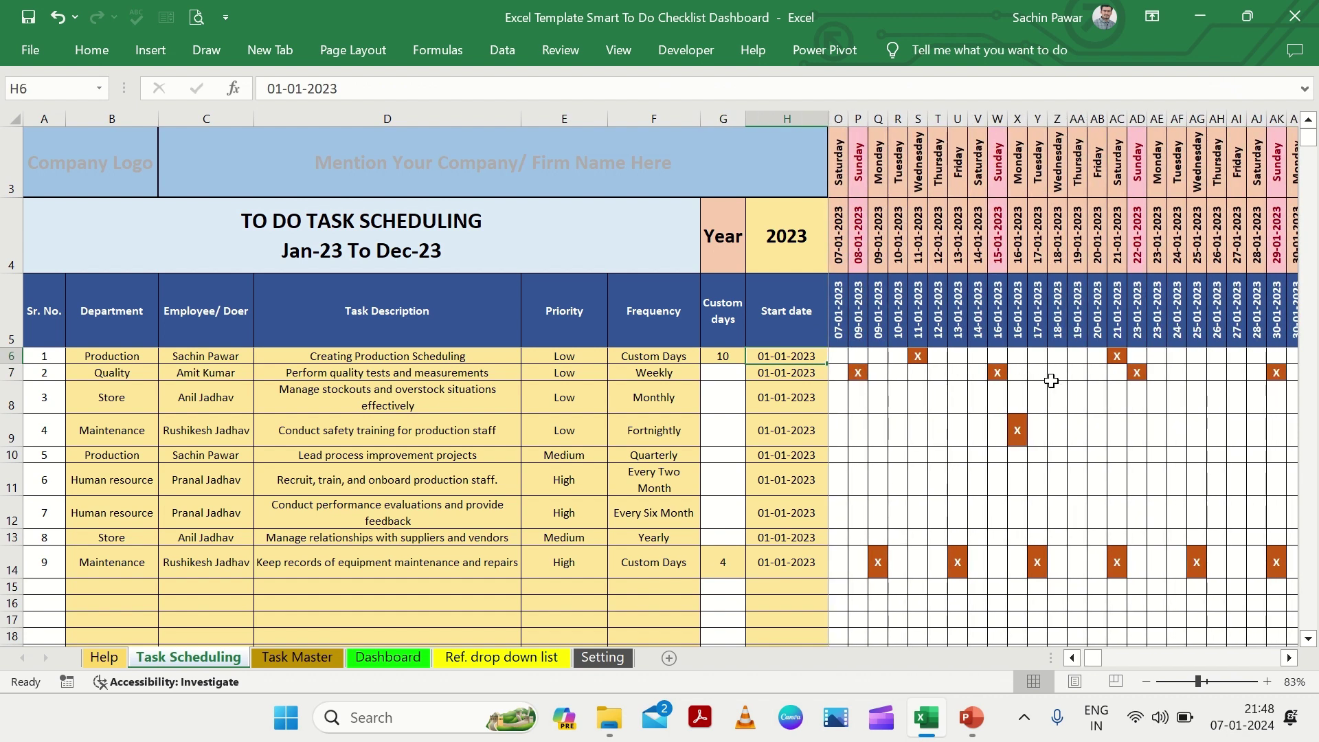
scroll(1051, 380, left, 3)
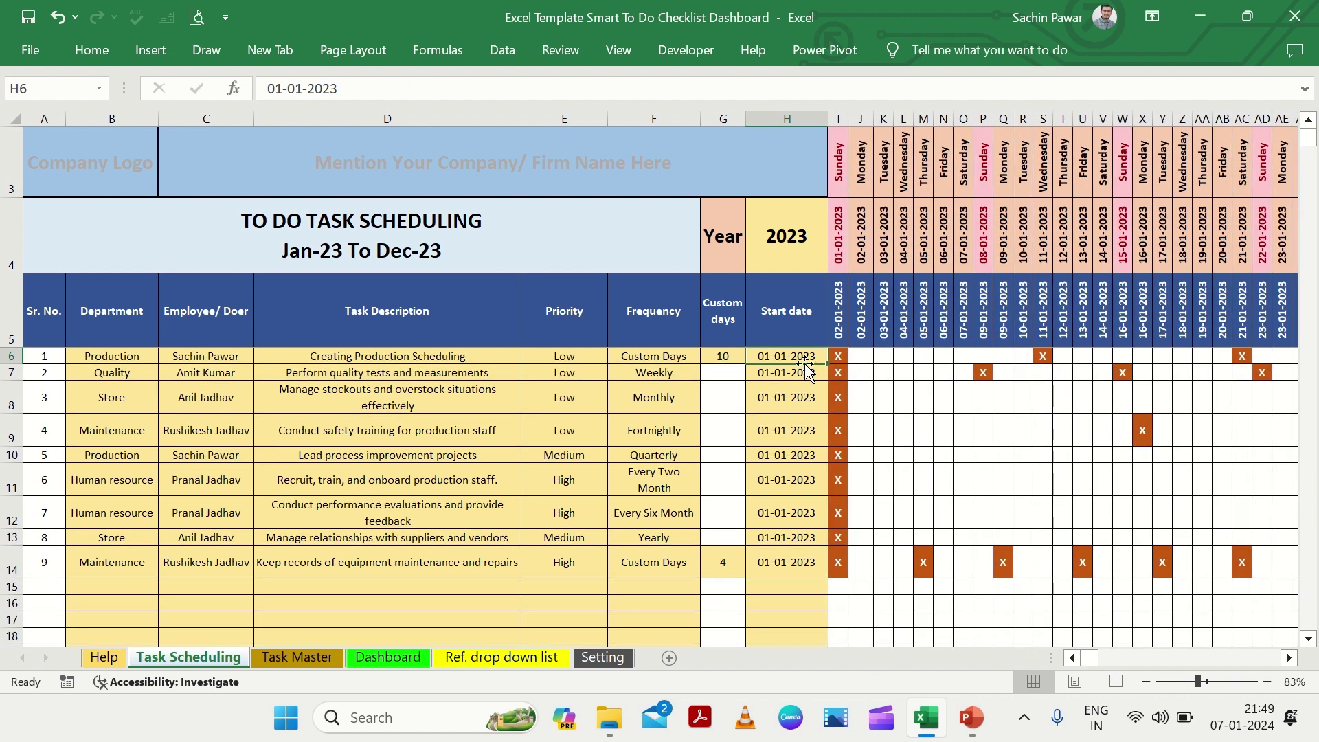
drag(802, 354, 795, 559)
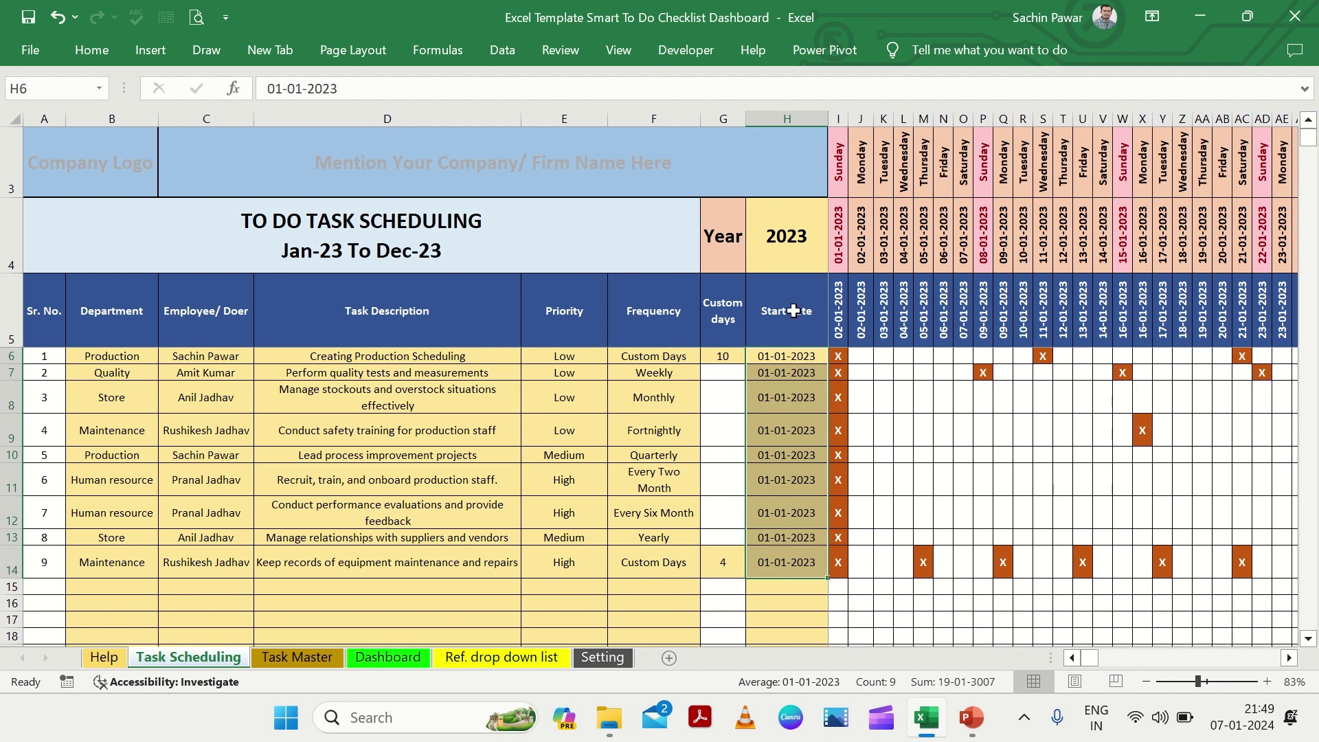
Step: Set the year of the task schedule to 2024 and check the calendar's date headers
click(795, 266)
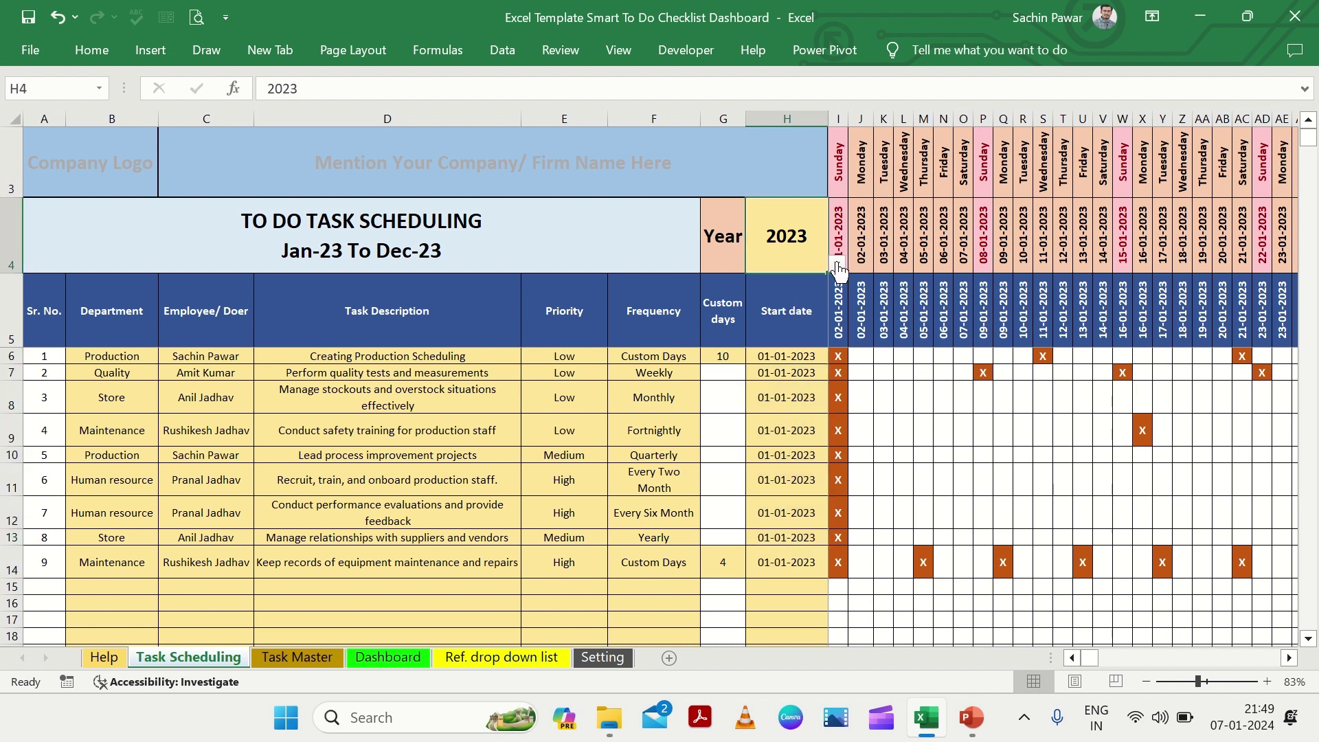
click(837, 266)
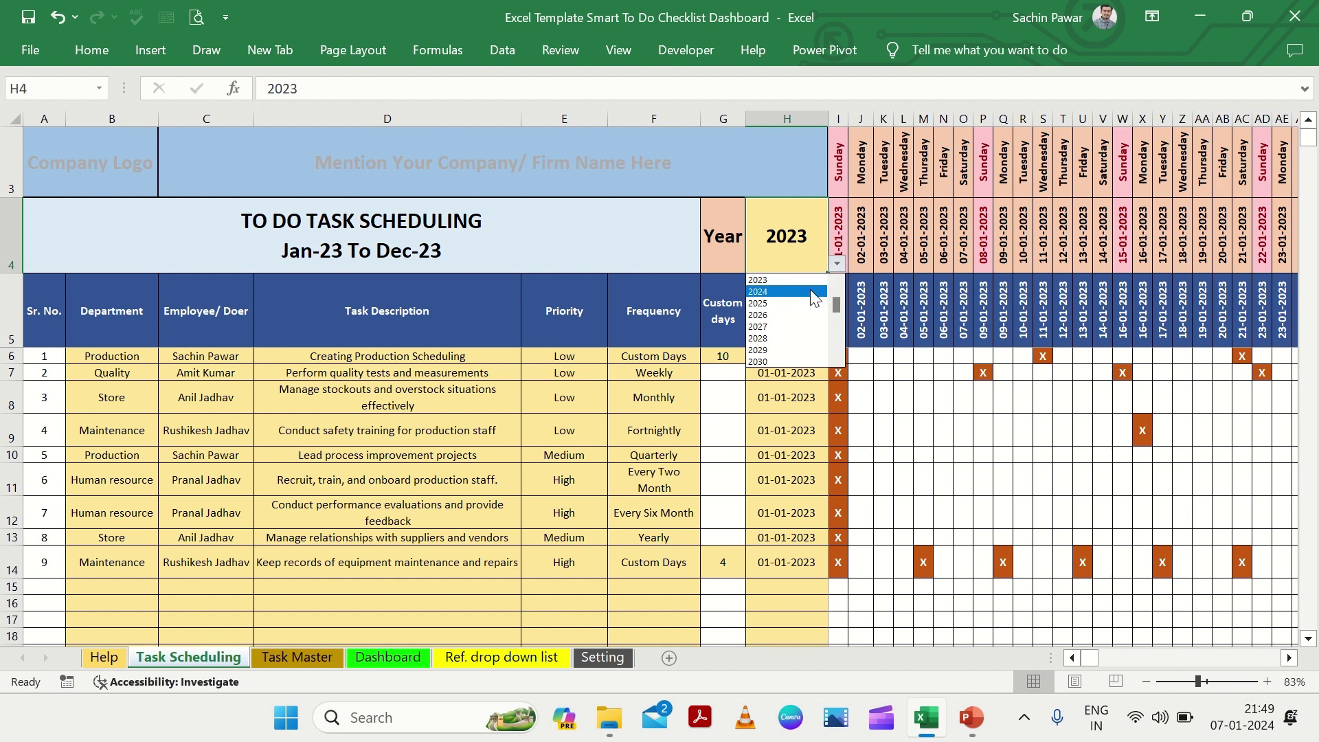
click(813, 292)
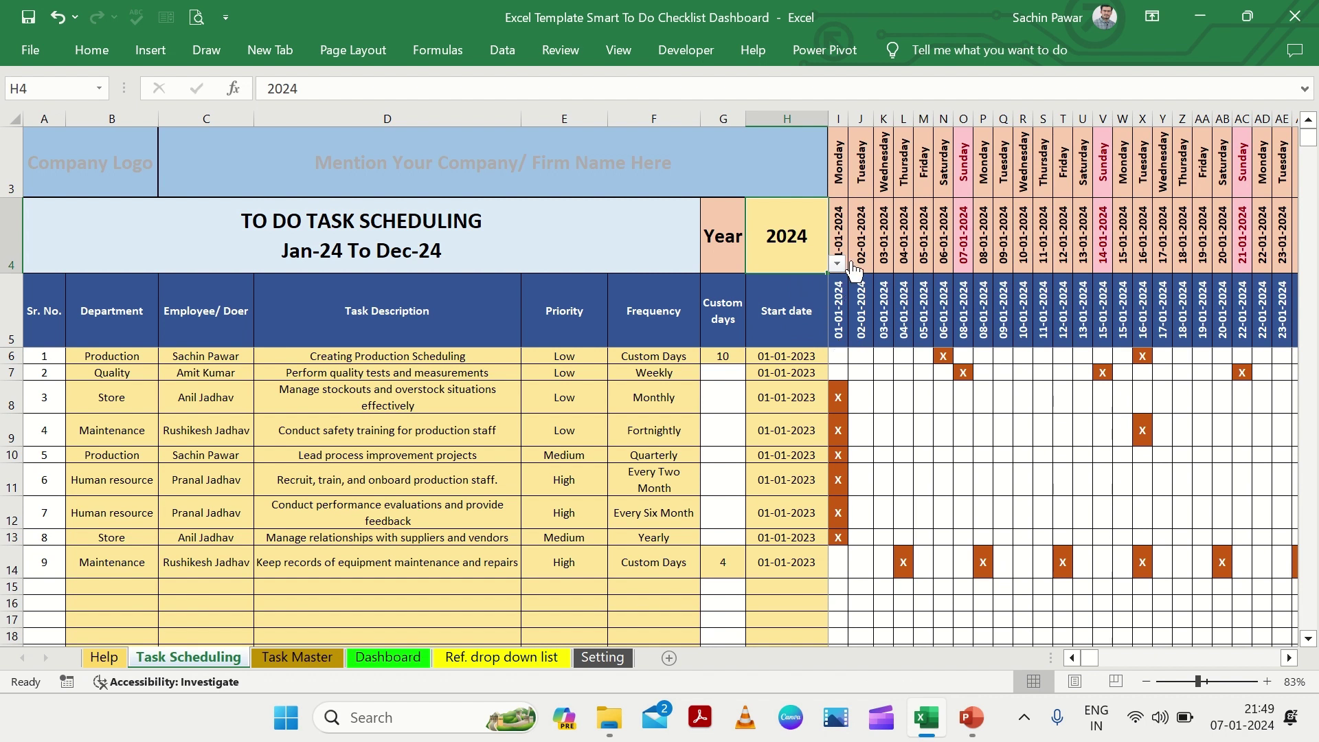
click(837, 262)
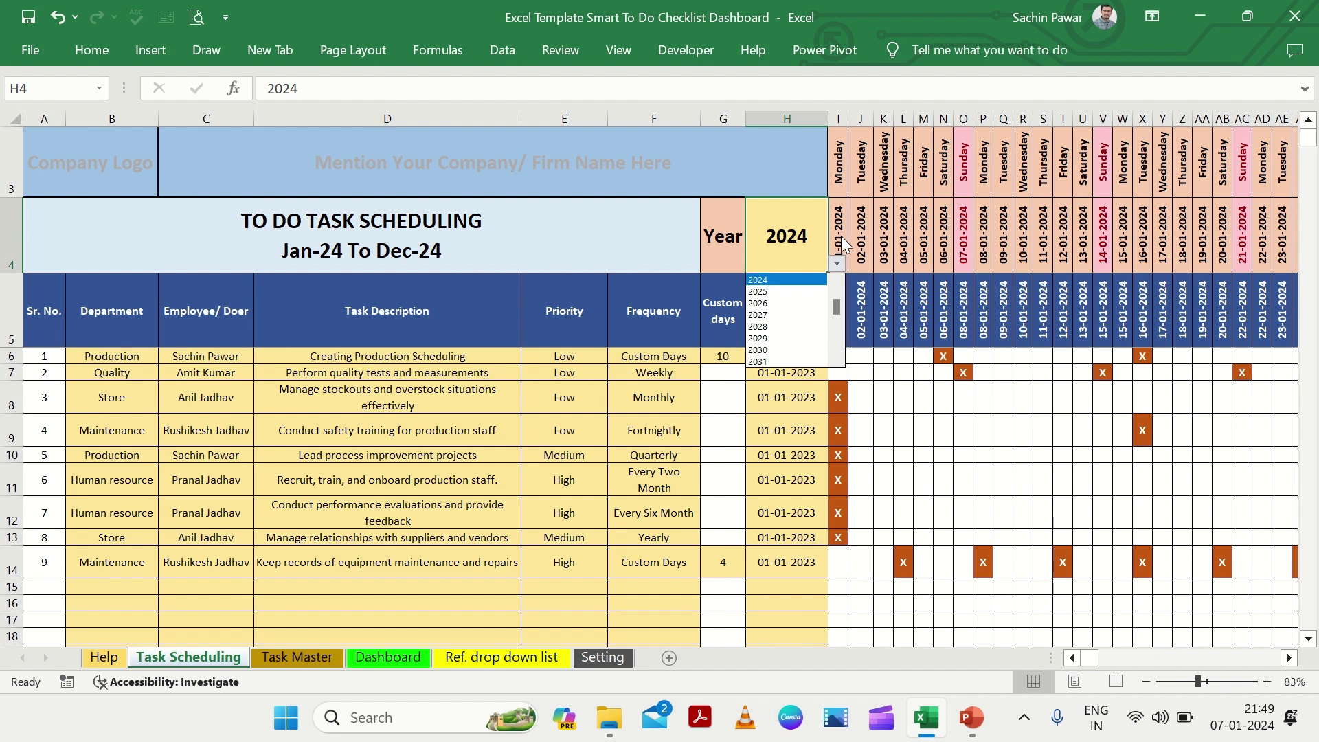
key(Escape)
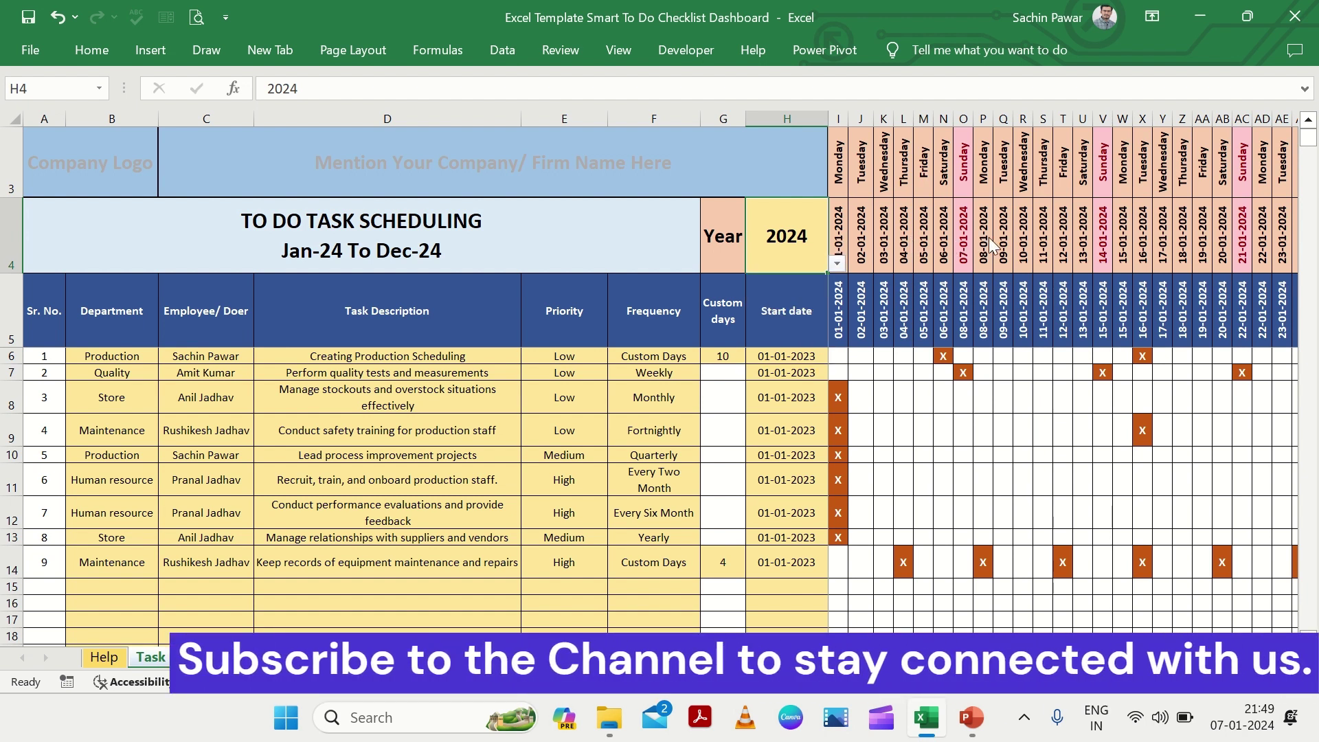
click(985, 239)
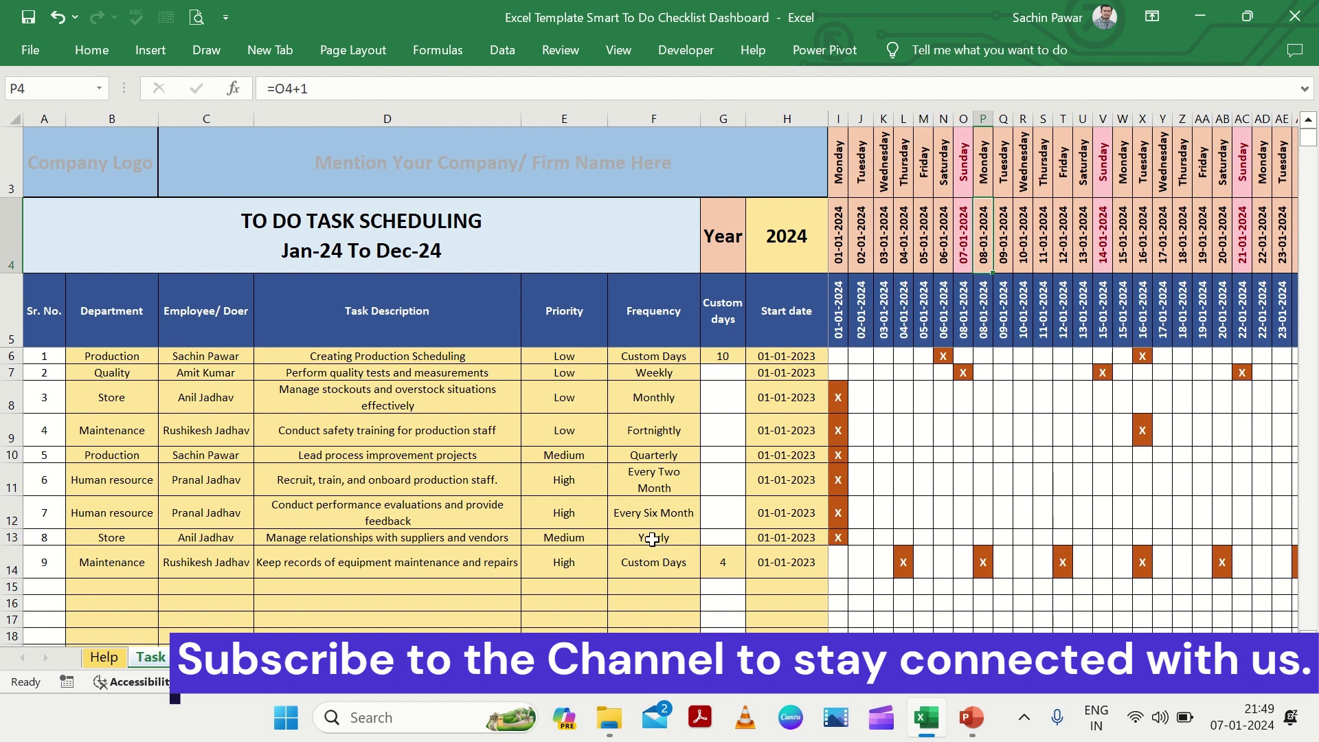
Step: Examine the weekly off code setting, its master code table and its available choices on the Setting sheet
click(563, 657)
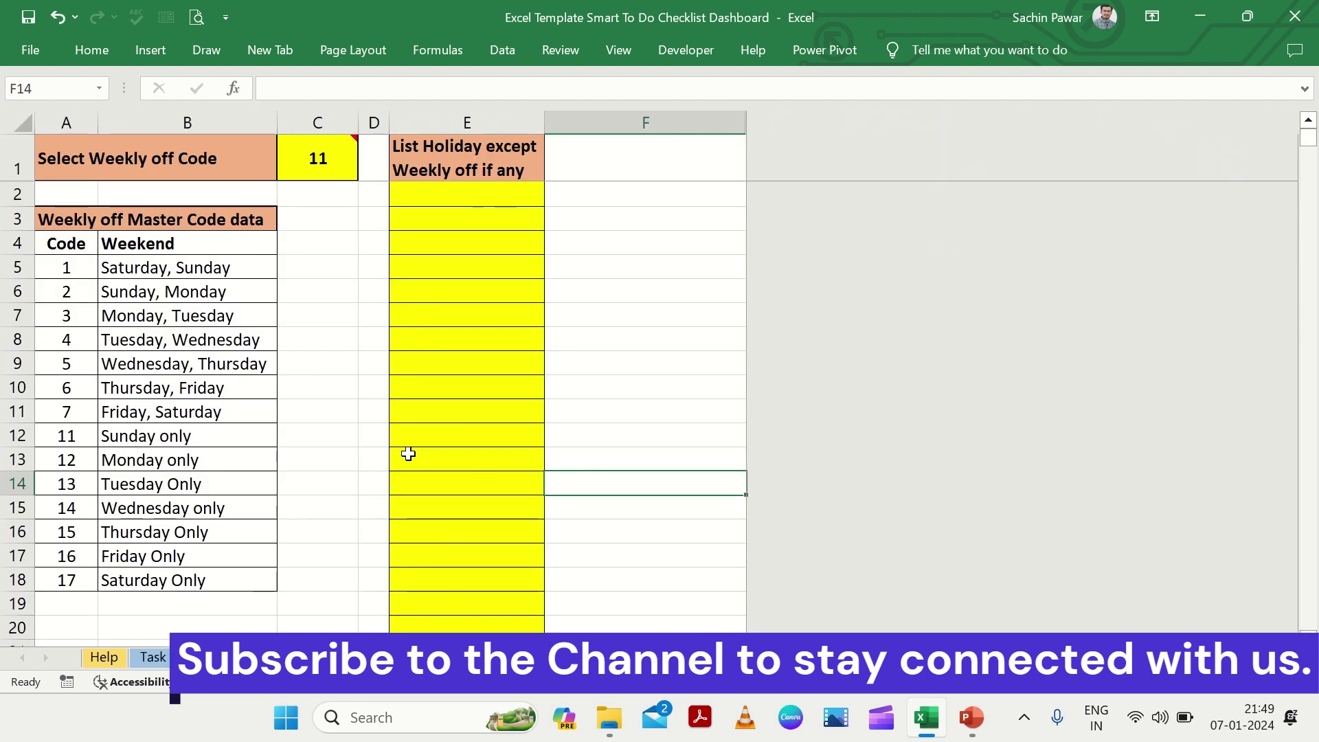
click(305, 177)
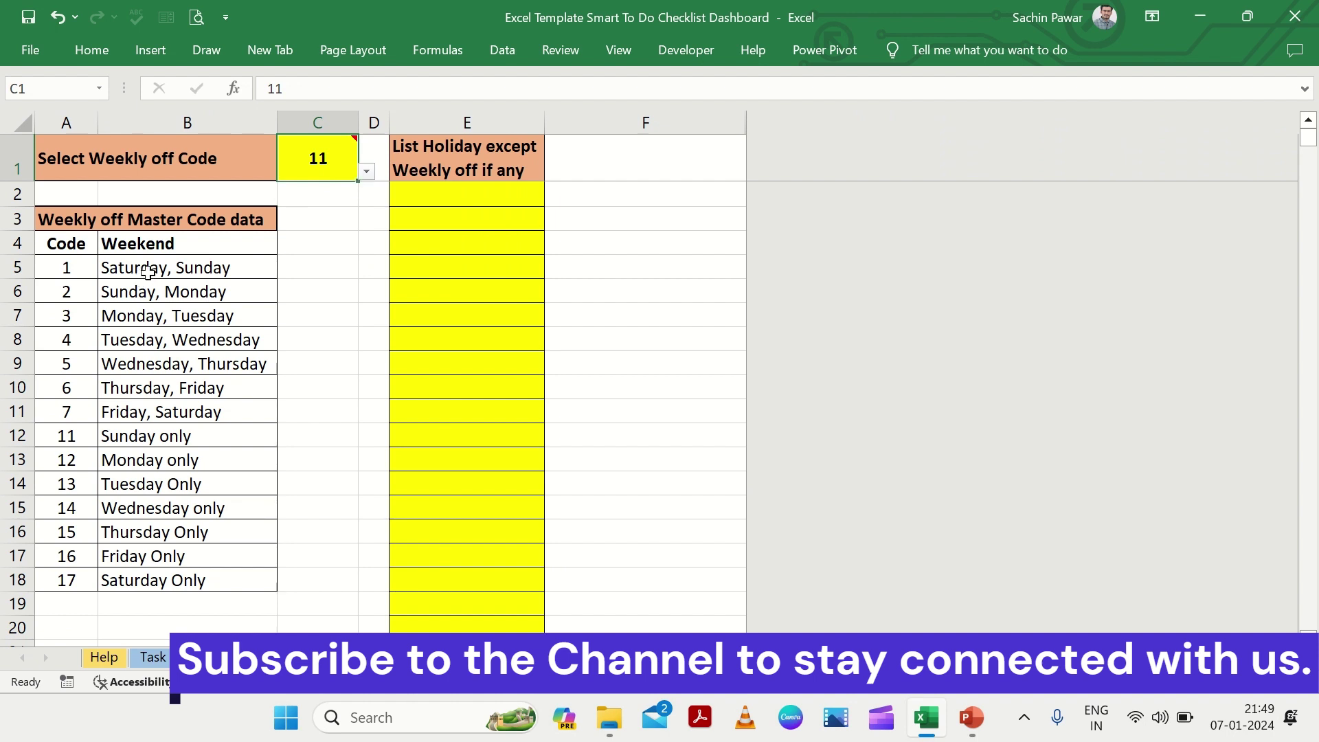
drag(91, 268, 76, 615)
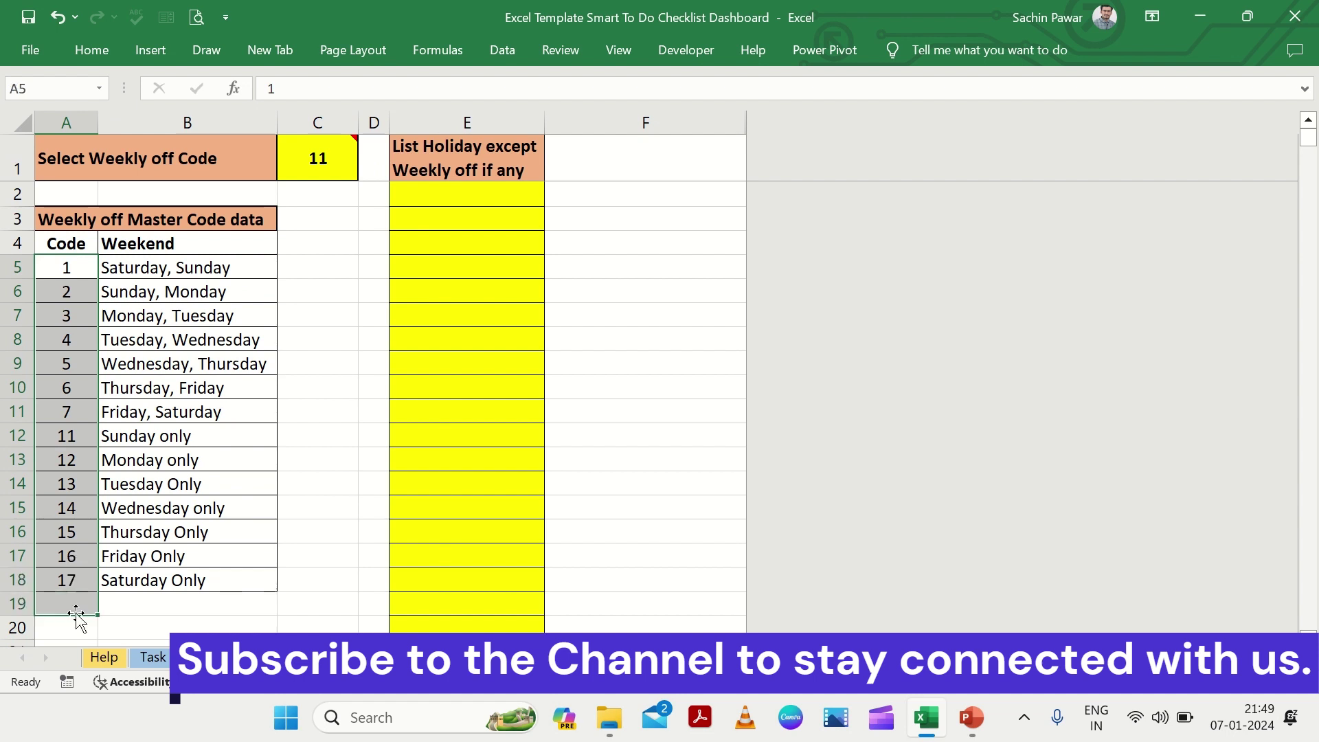
click(115, 276)
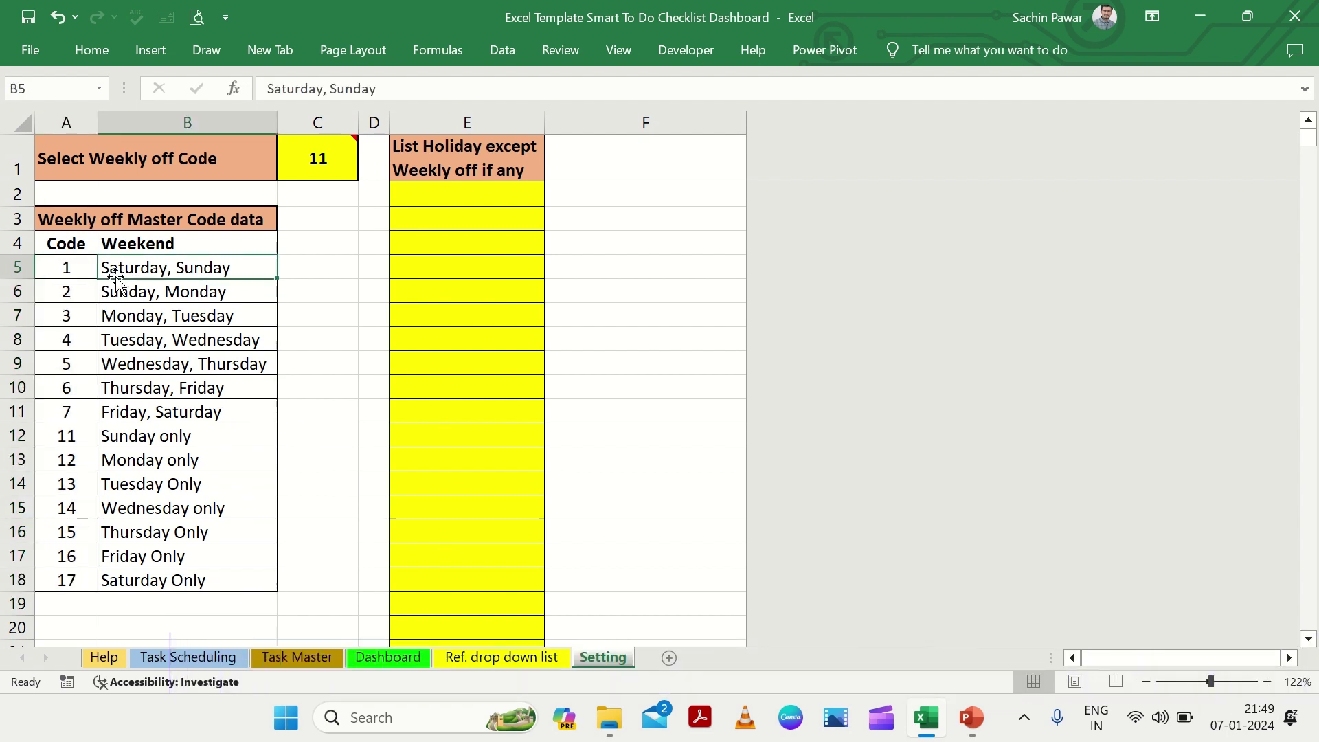
click(314, 173)
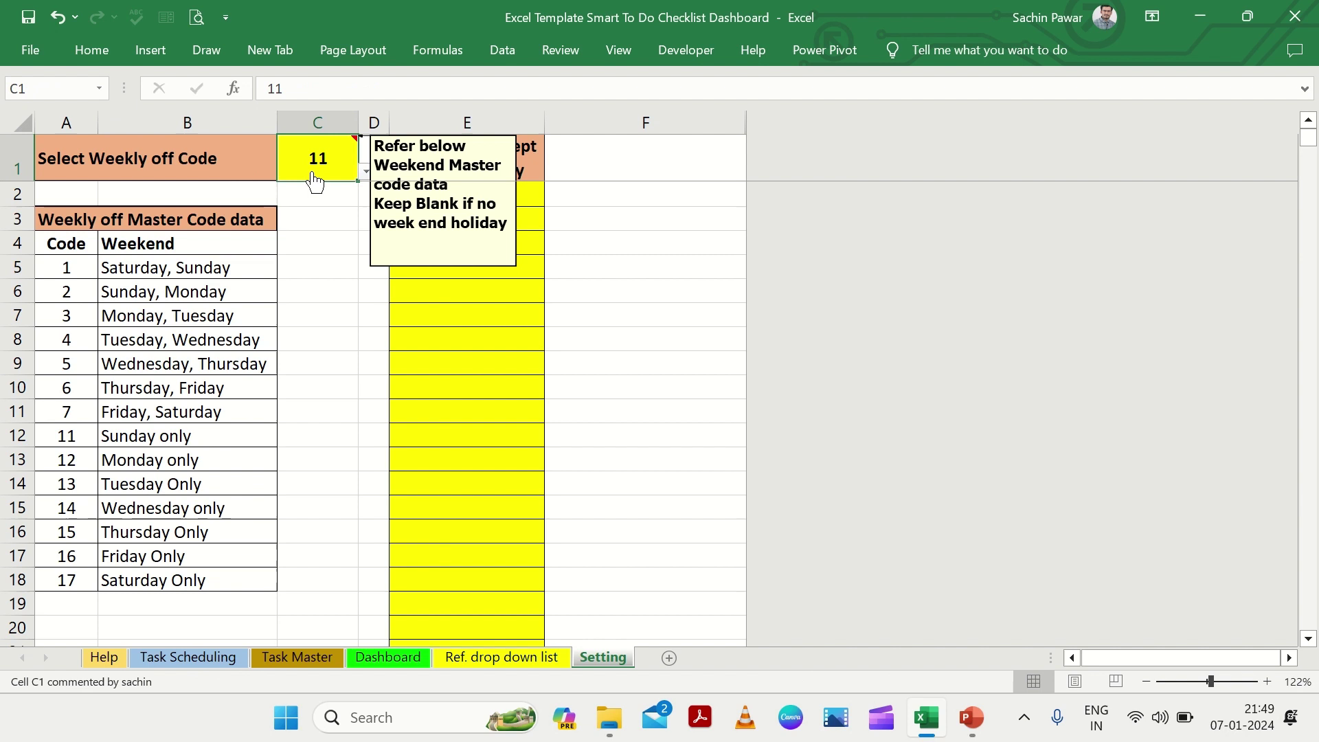
click(366, 172)
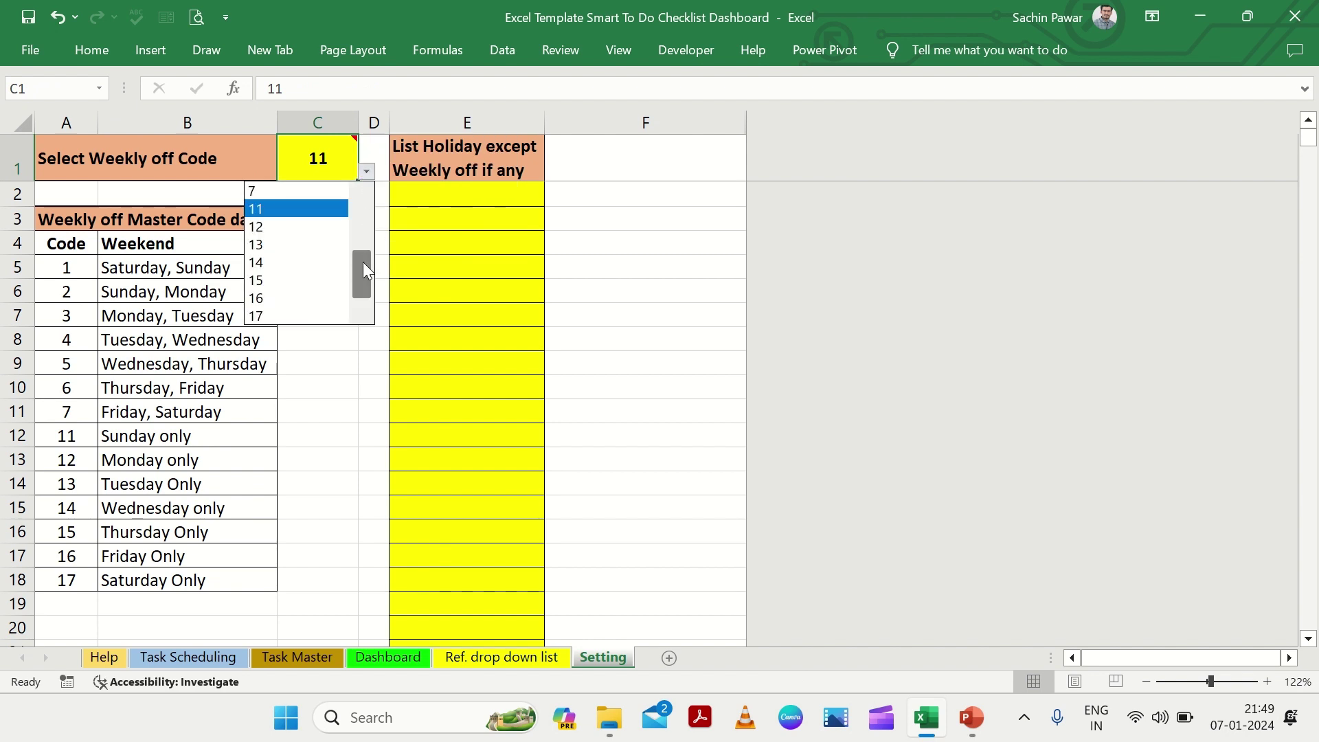
drag(363, 262, 363, 219)
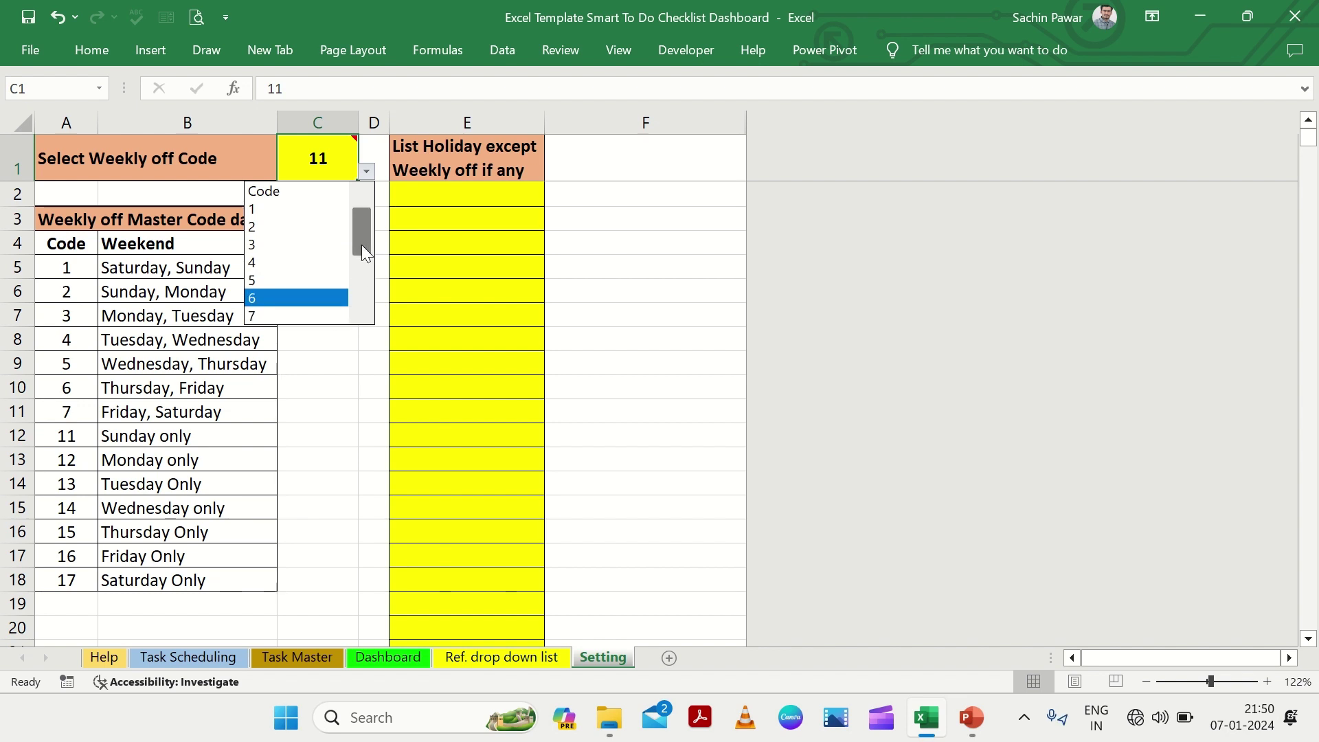
drag(361, 244, 358, 262)
click(294, 281)
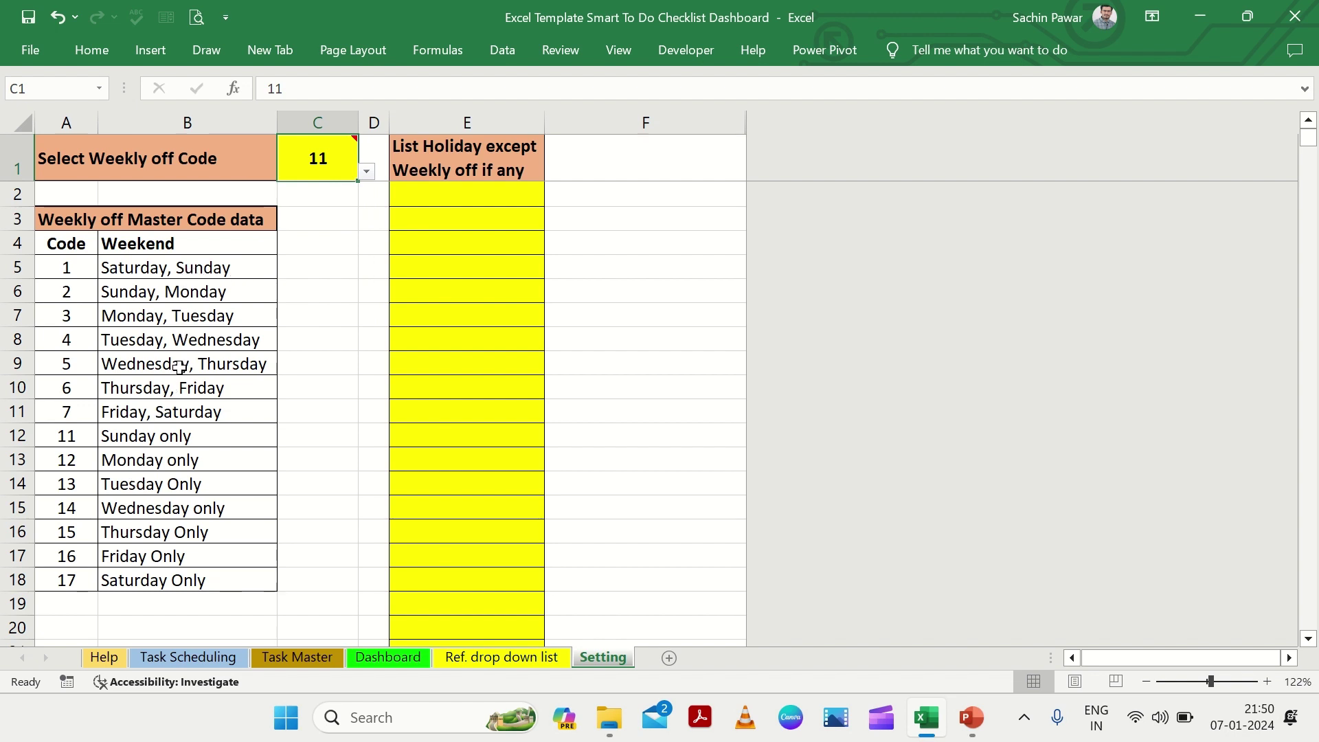
Step: Examine the holiday list cells beside the weekly off codes and return to the Task Scheduling sheet
click(456, 197)
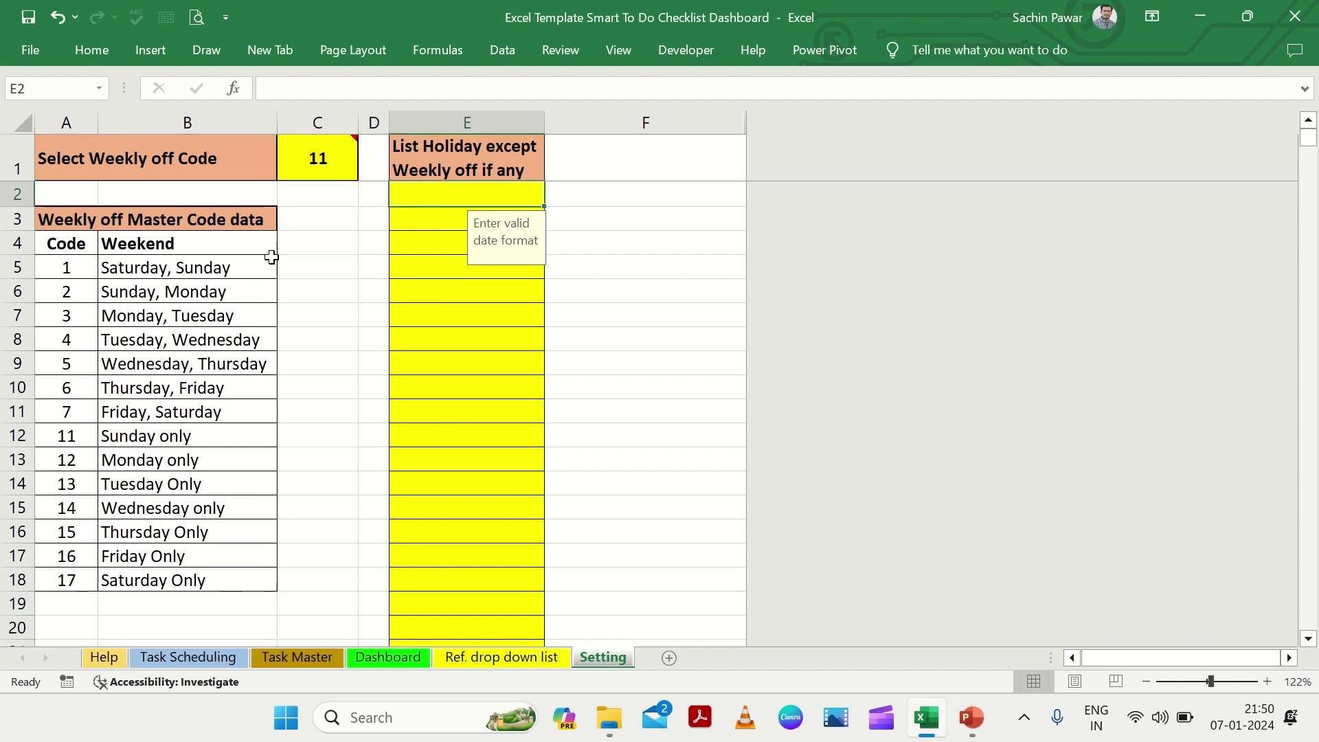
click(248, 269)
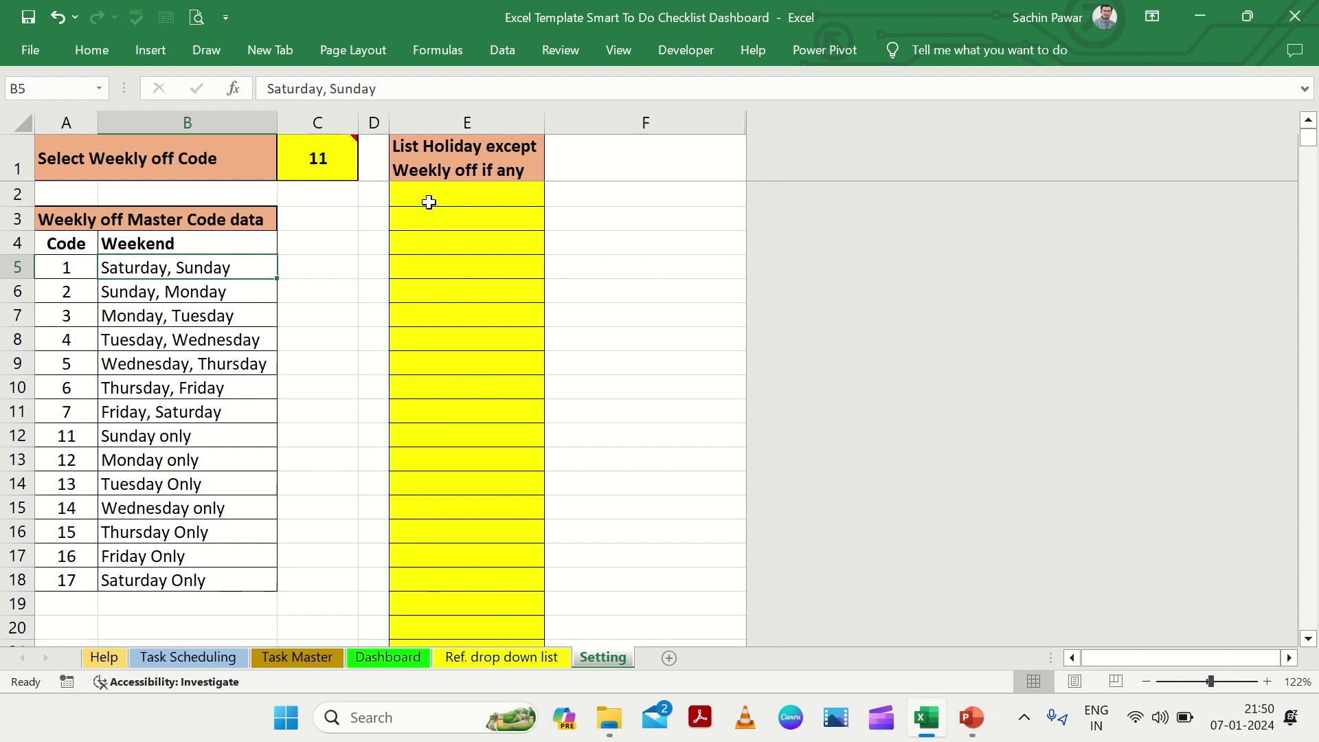
drag(438, 198, 421, 387)
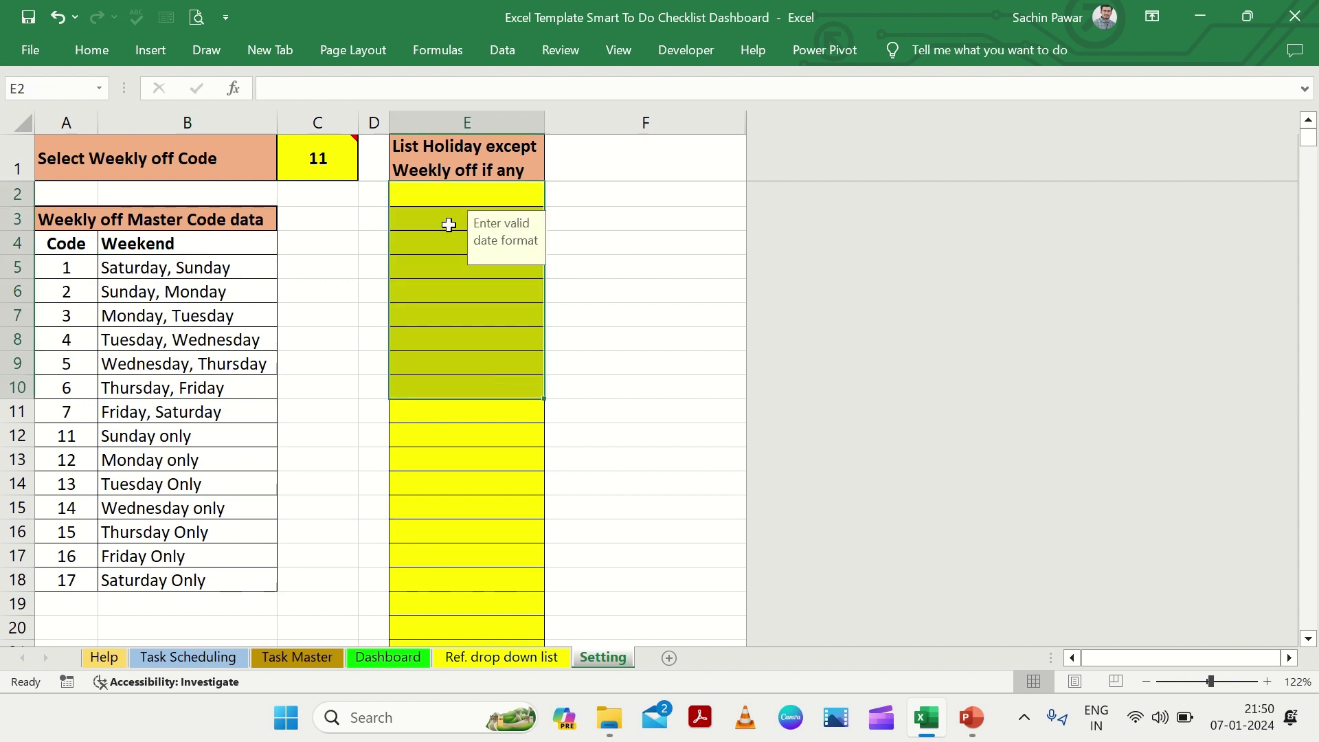
click(459, 192)
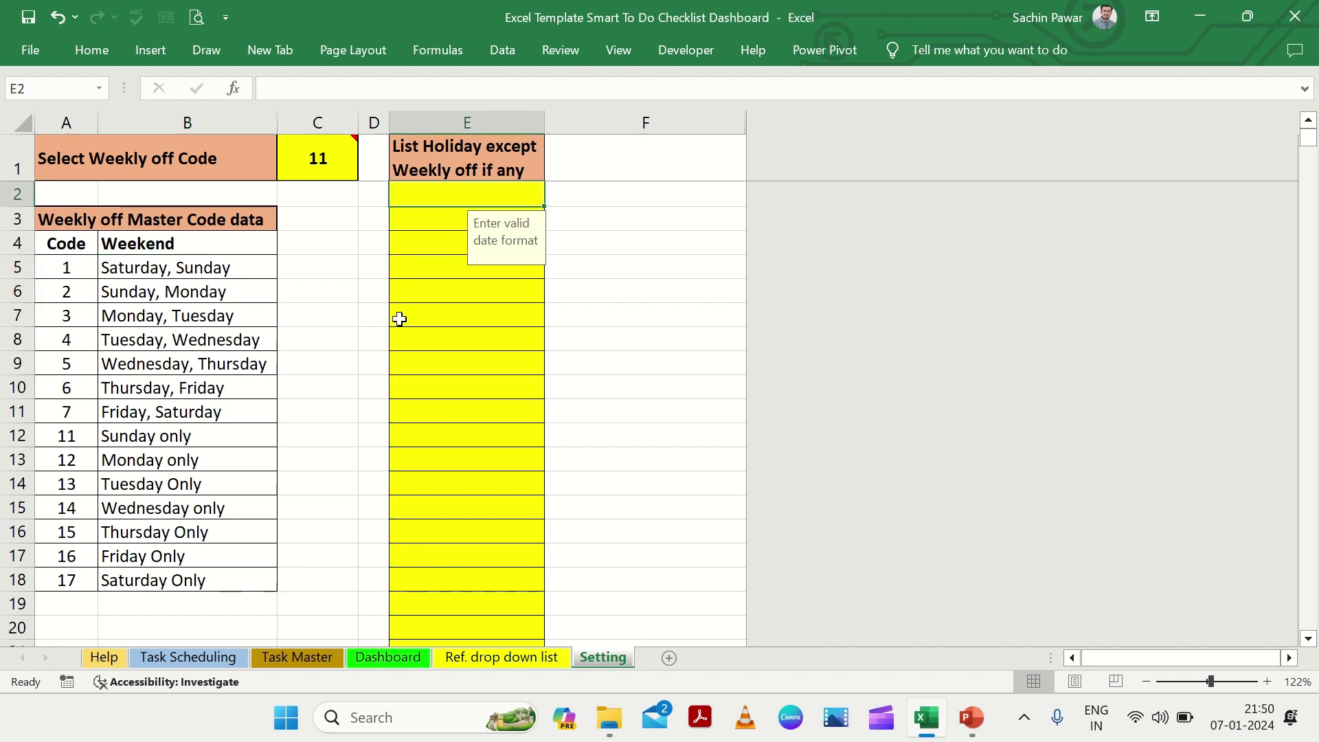
click(220, 659)
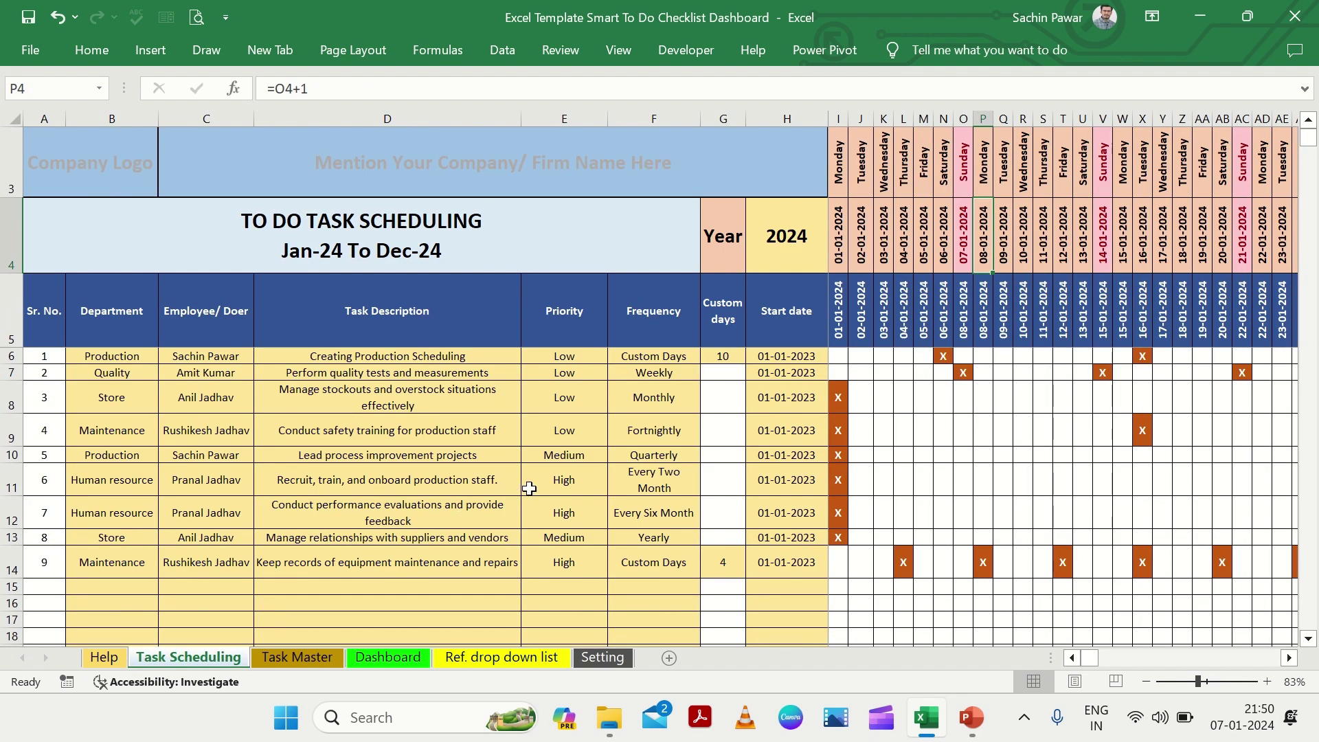
Step: Compare the calendar date, working date and task marks for Sunday 07-01-2024 in the task schedule
click(965, 249)
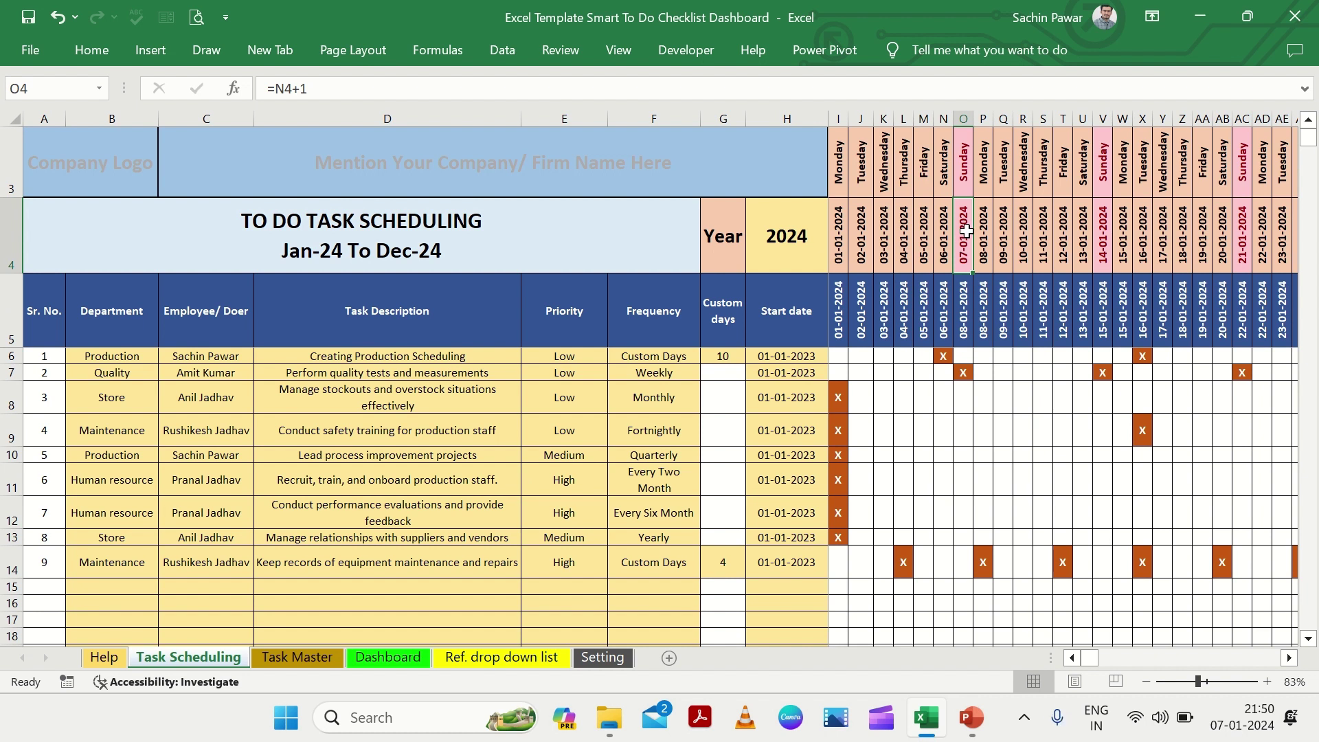
click(969, 191)
click(969, 239)
click(964, 307)
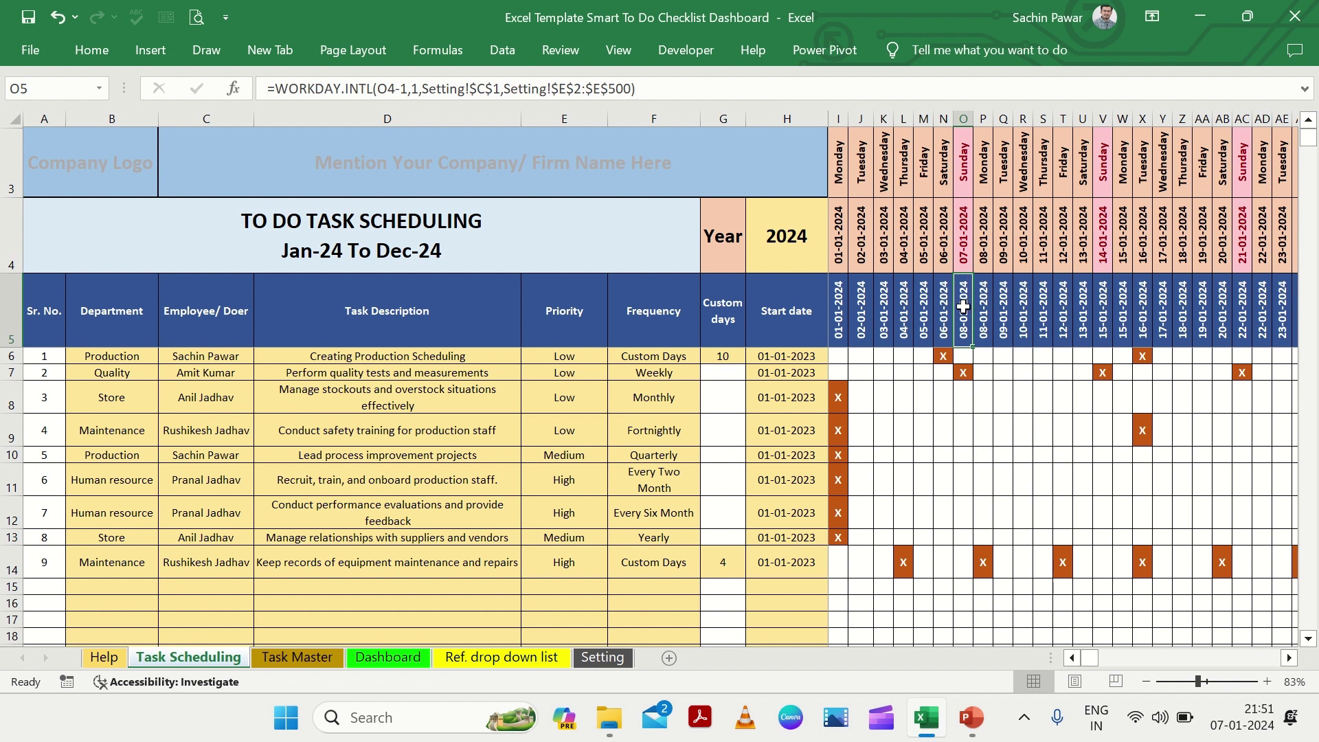
click(968, 262)
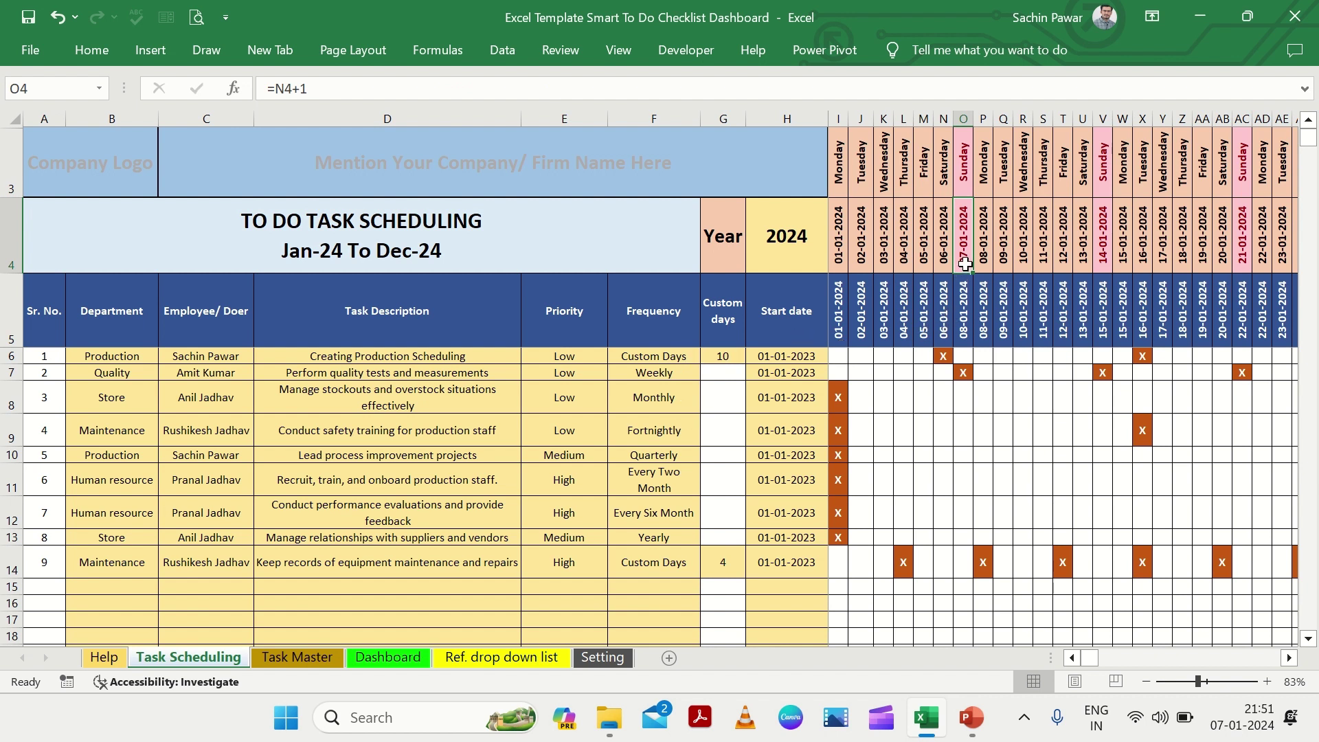
click(965, 300)
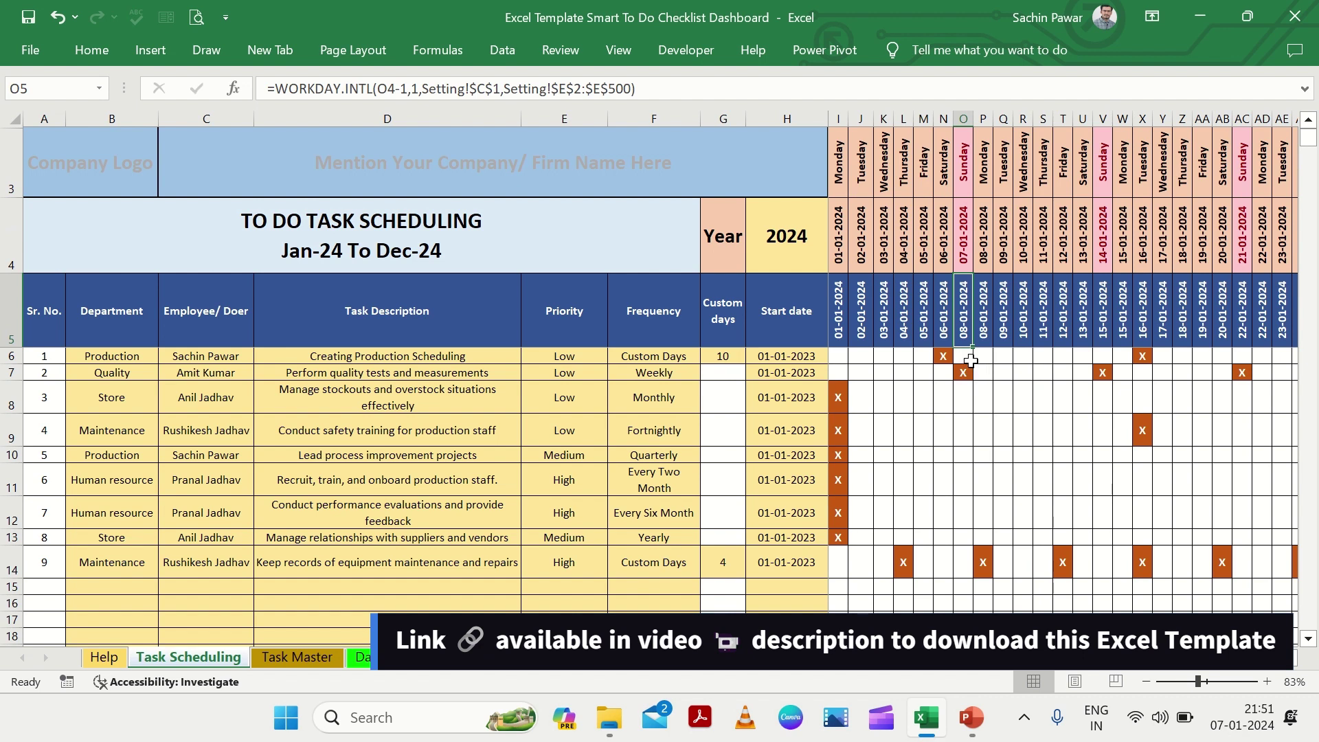
drag(962, 356, 965, 397)
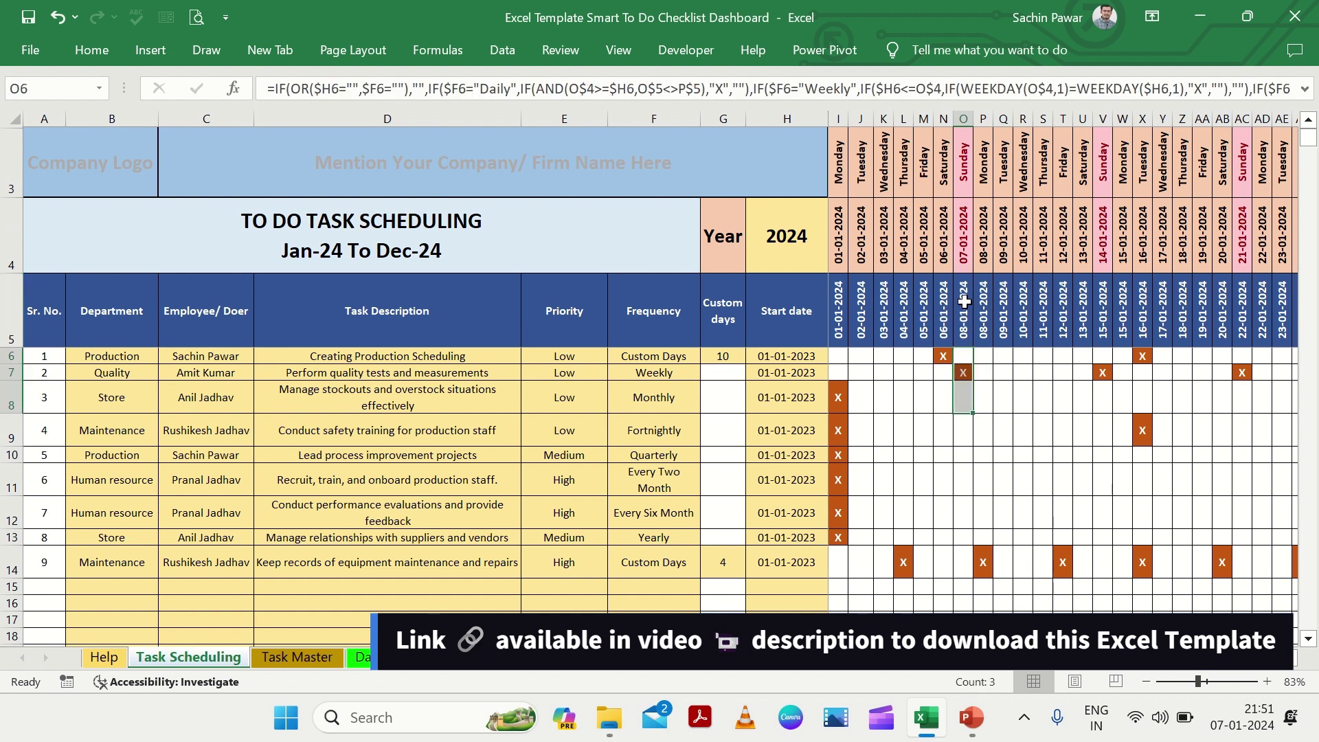
click(962, 256)
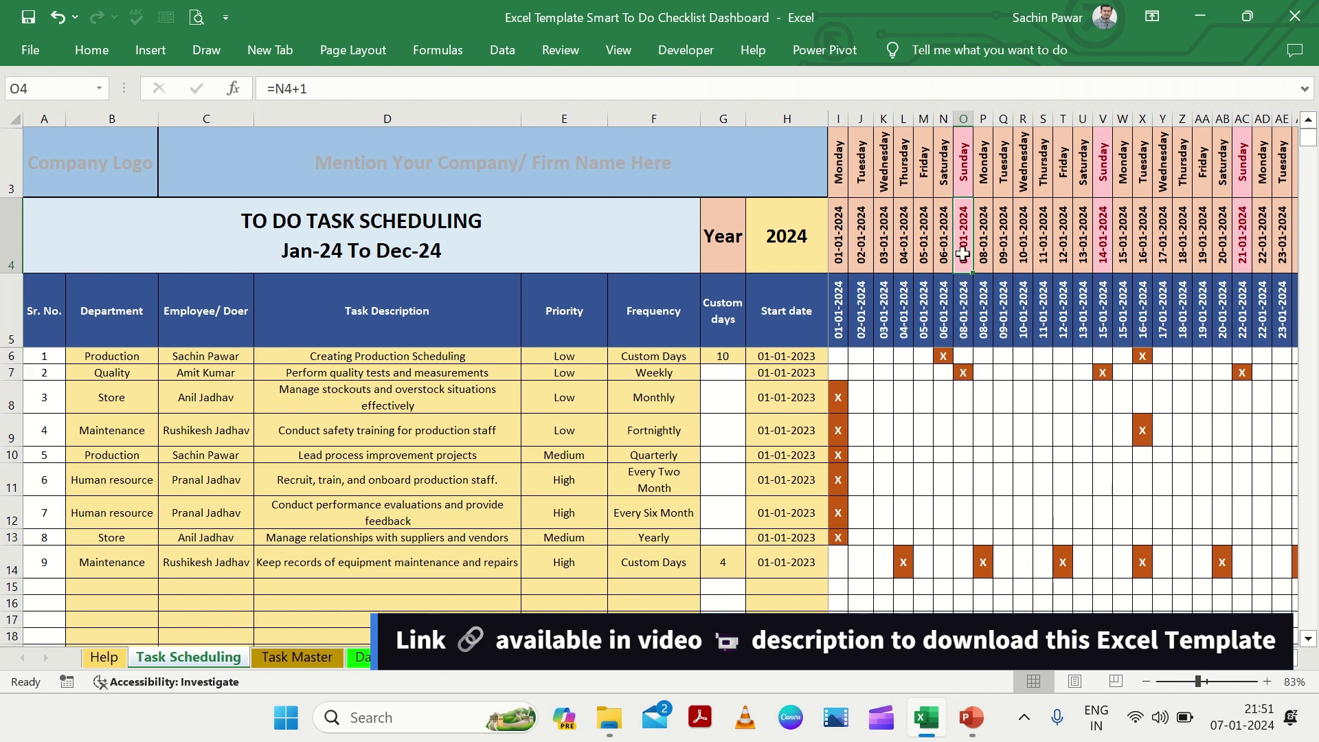
Step: Check how tasks falling on Sunday 14-01-2024 are scheduled, comparing its calendar date, working date and task marks
click(1103, 261)
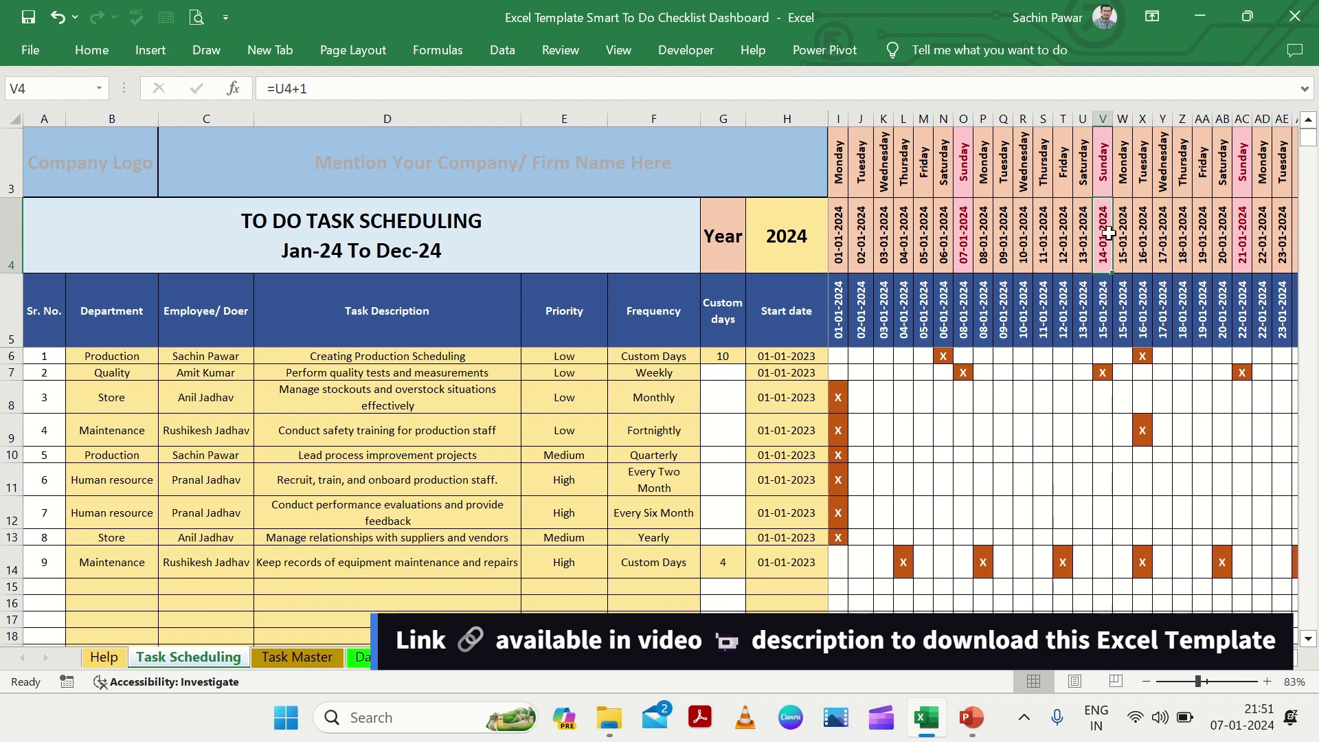
click(1103, 297)
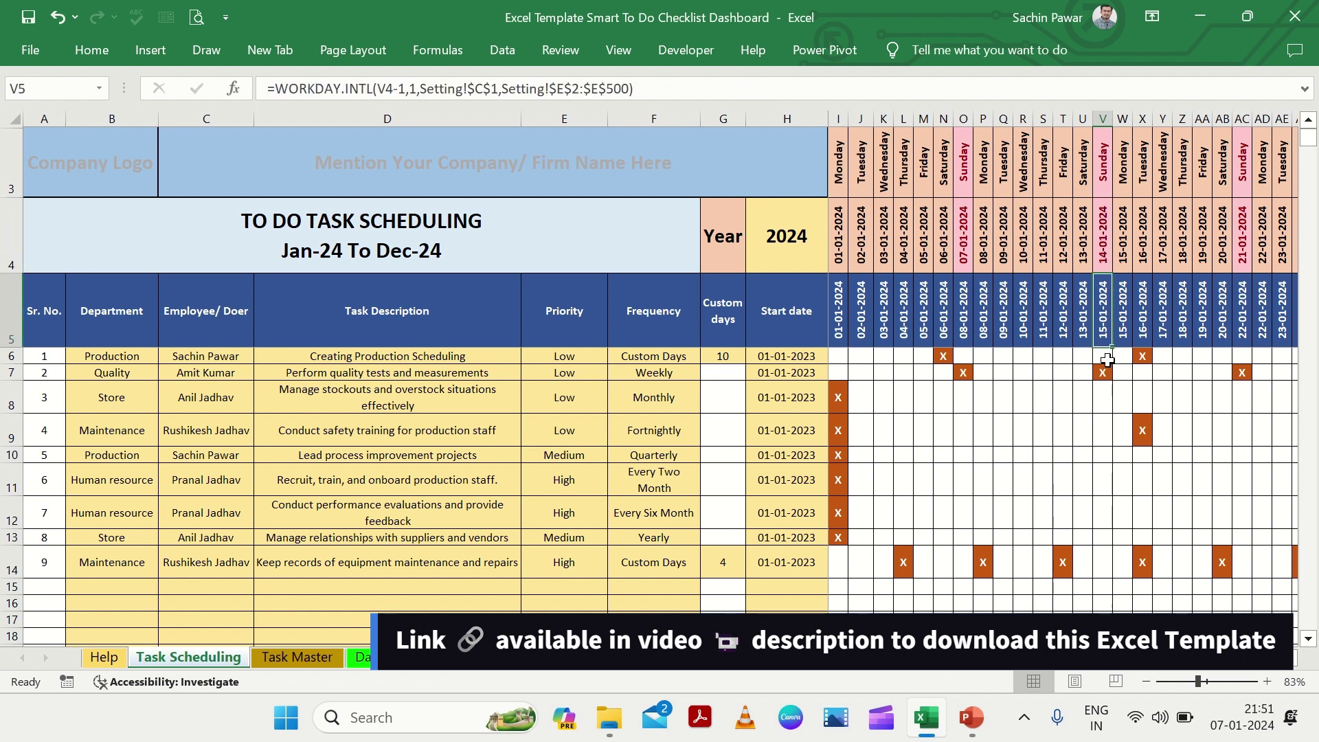
drag(1102, 356, 1102, 404)
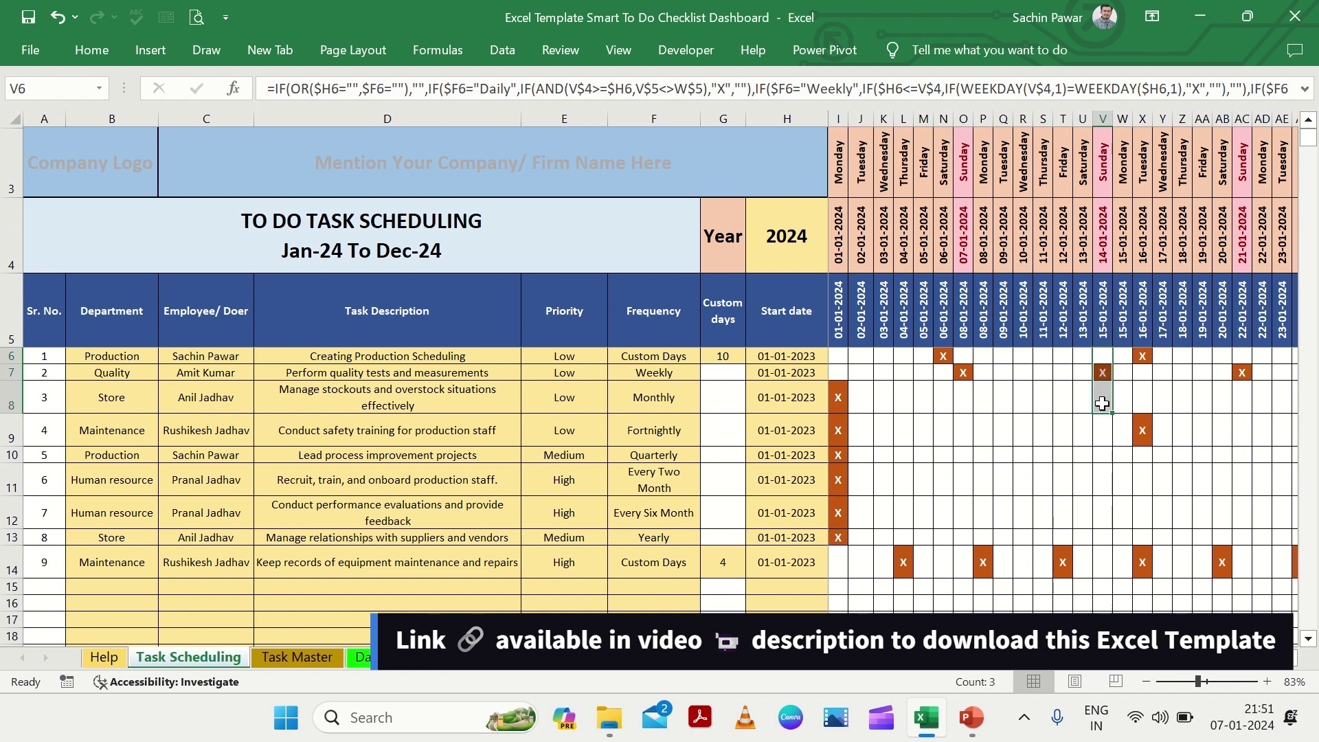
click(1102, 335)
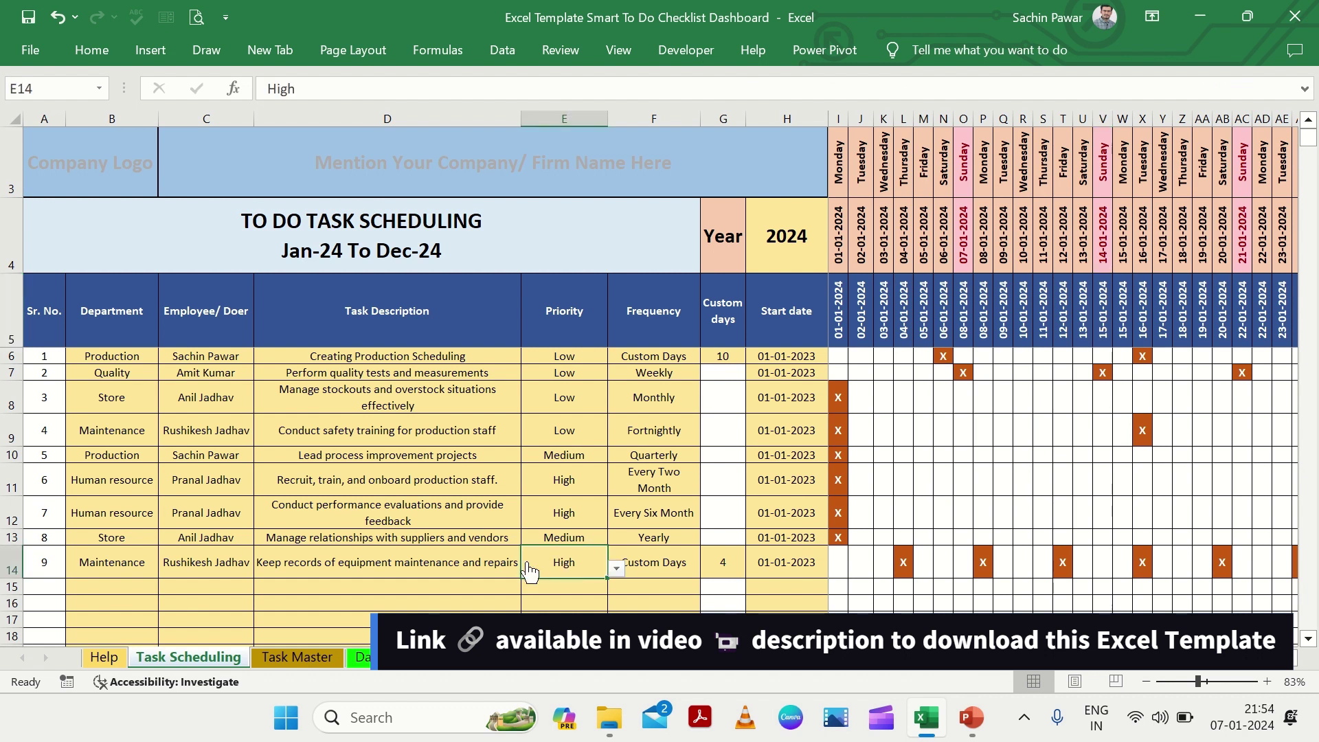
Step: Open the Task Master sheet and review the last existing task records down to the first empty row
click(473, 570)
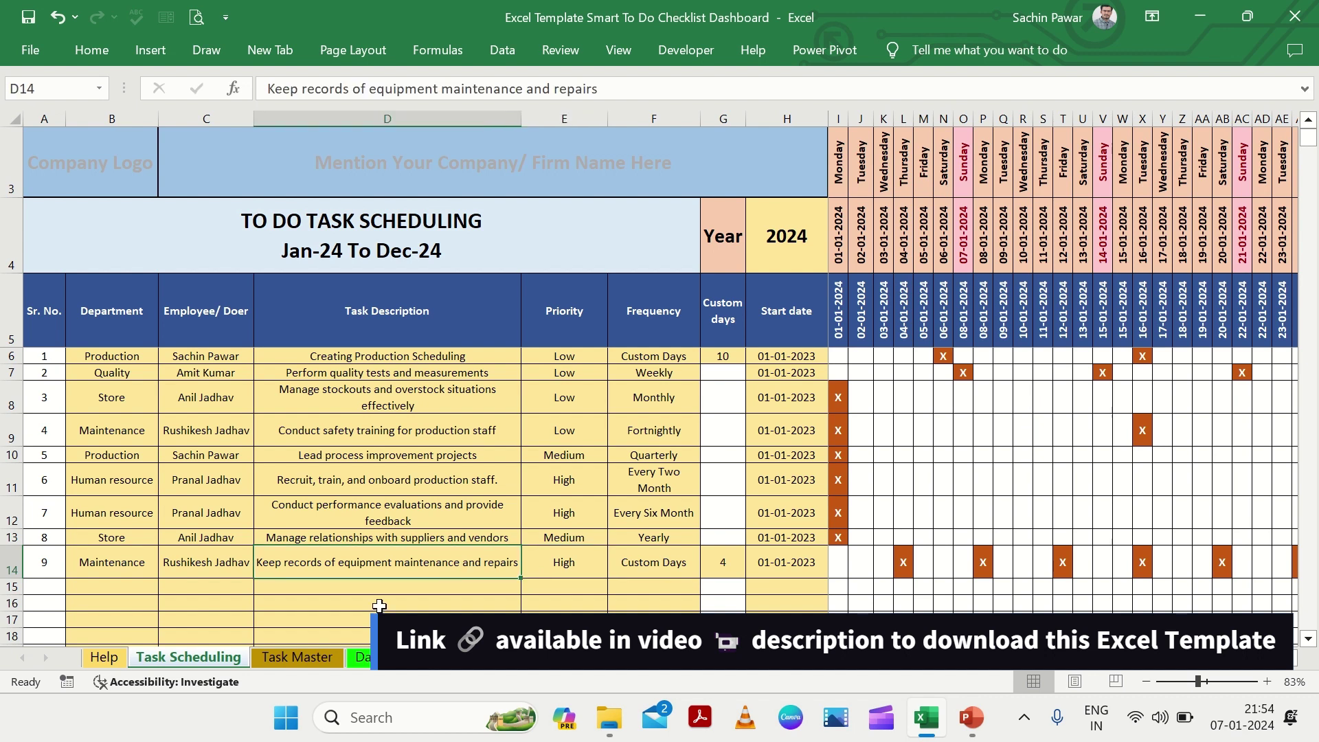
click(300, 652)
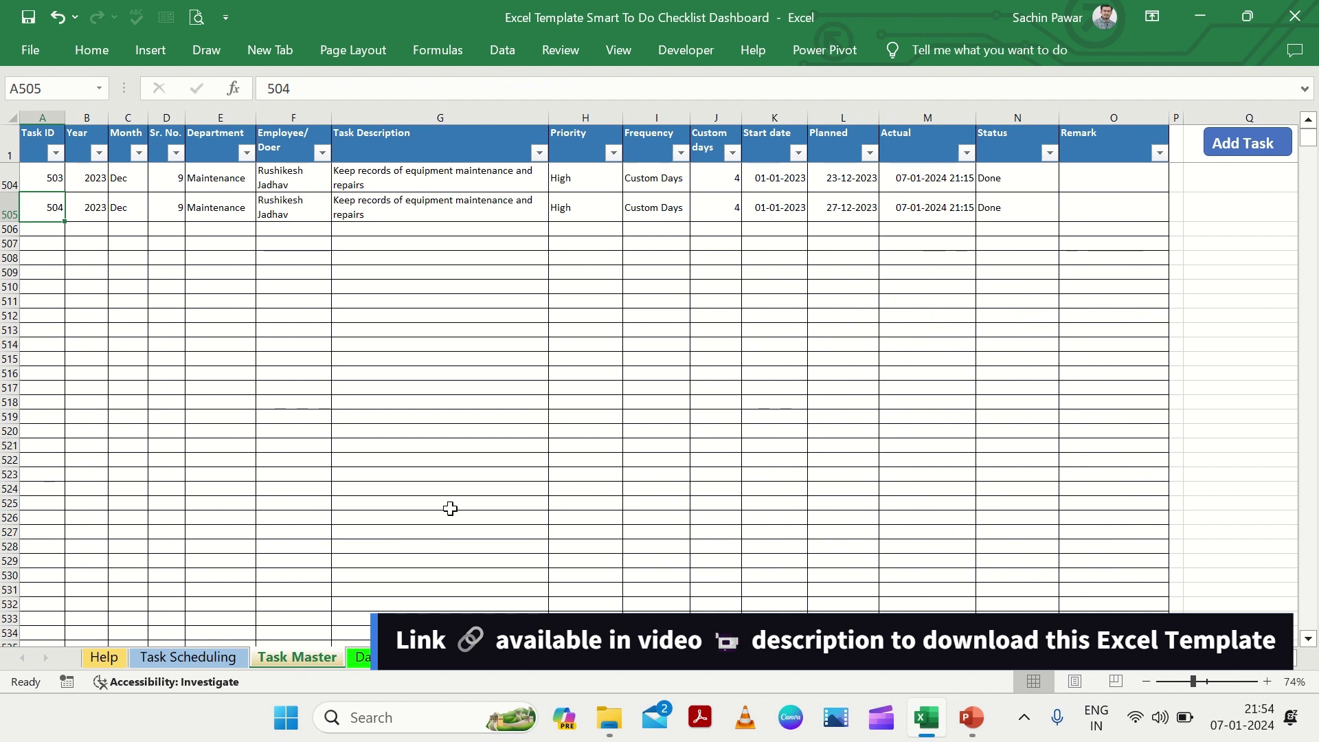
click(465, 488)
scroll(465, 488, up, 1)
scroll(466, 488, up, 3)
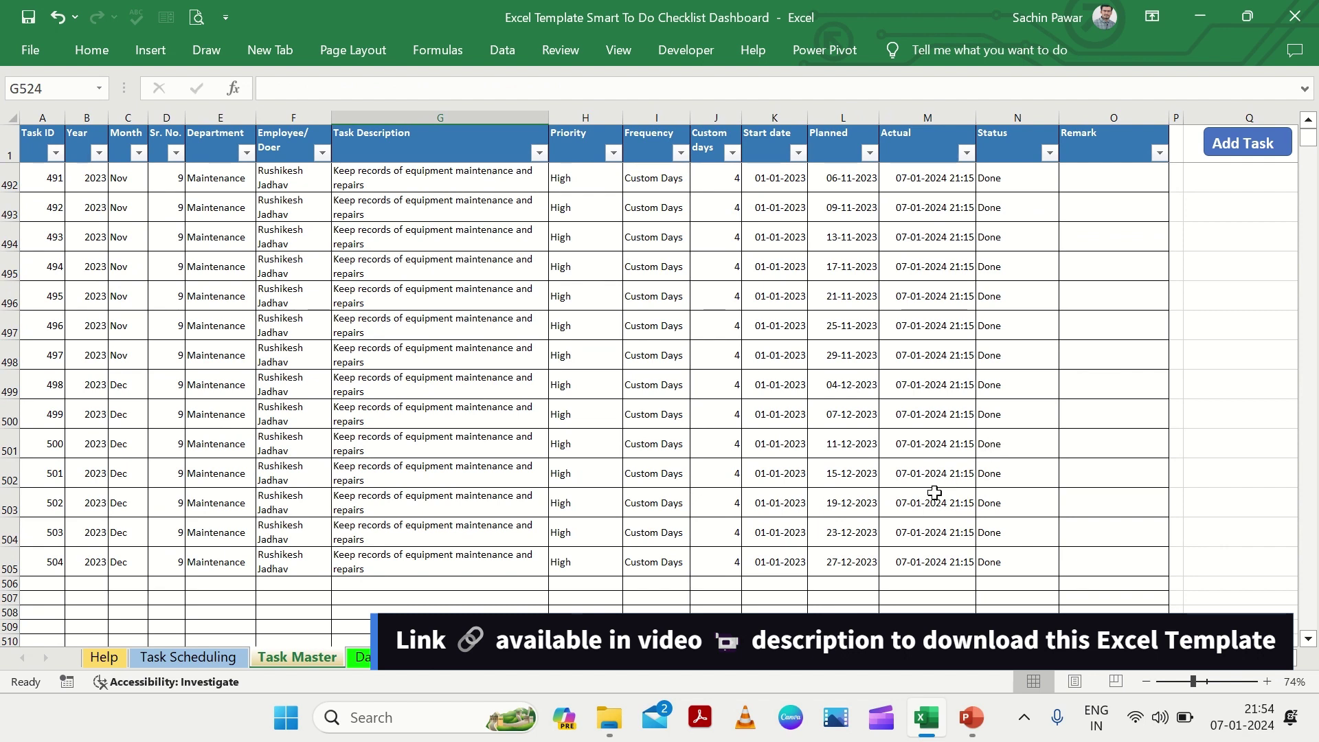
scroll(918, 500, down, 3)
scroll(918, 502, down, 1)
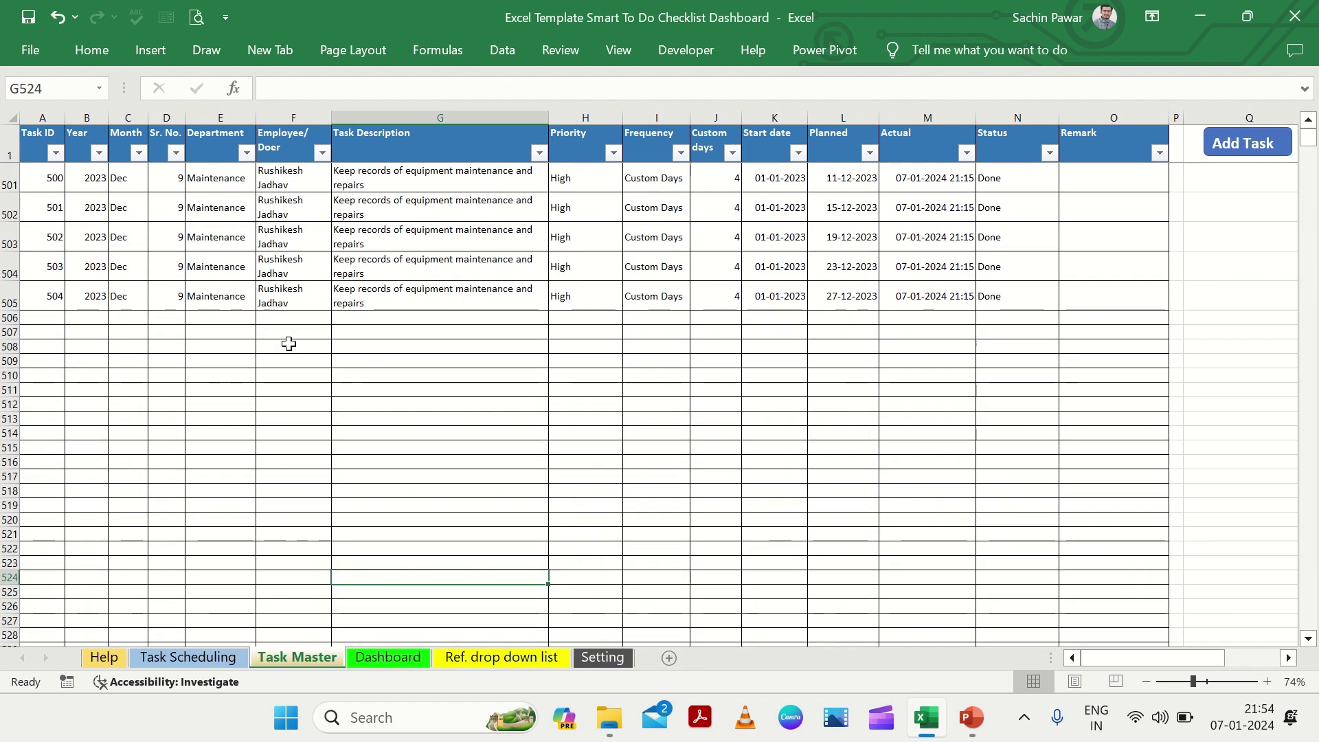
Step: Add the scheduled tasks to the Task Master for the date range 01/01/2024 to 31/01/2024
click(237, 321)
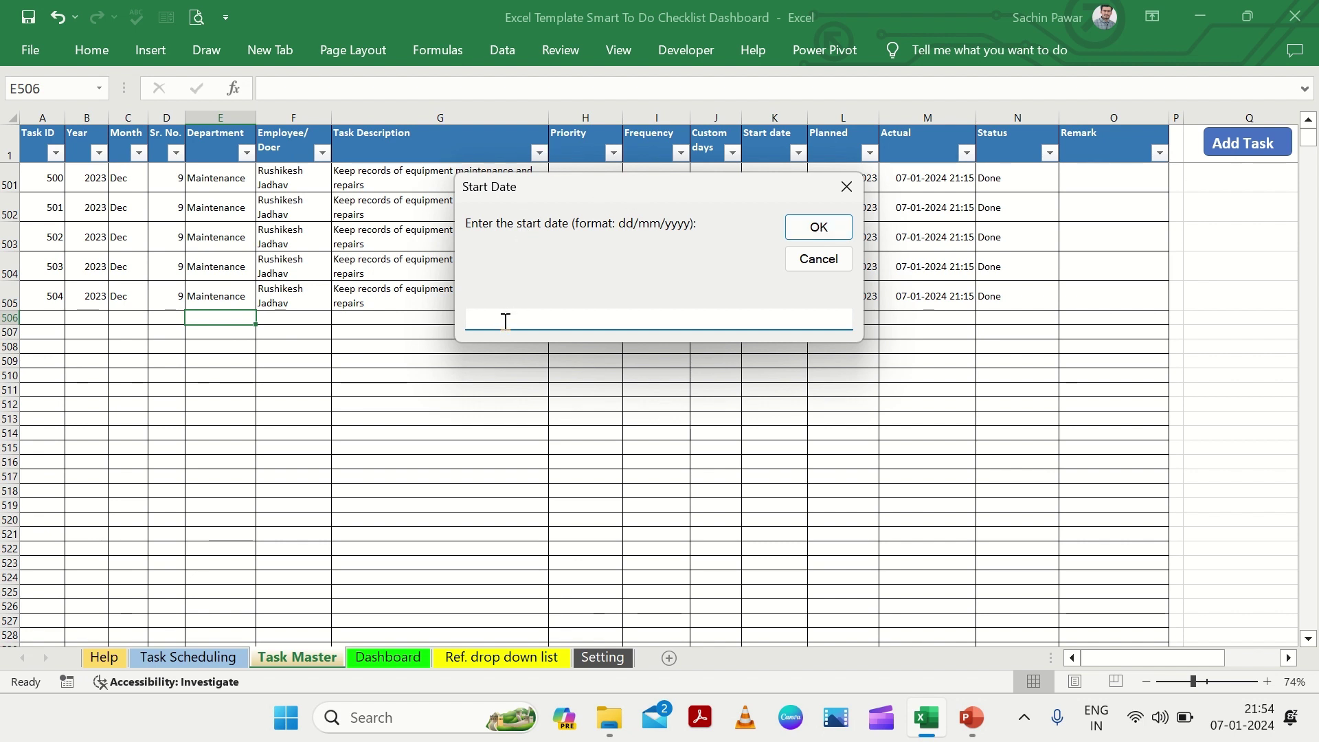
text(01/)
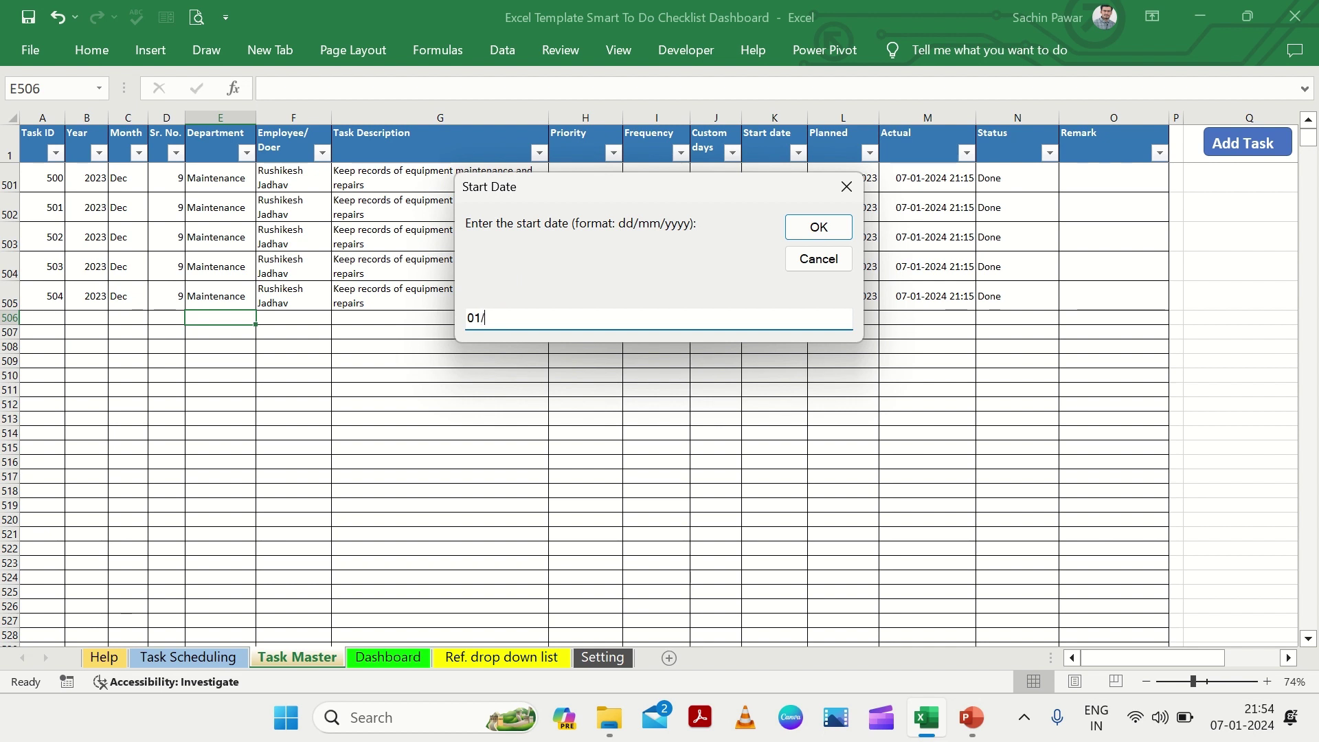
text(01/2024)
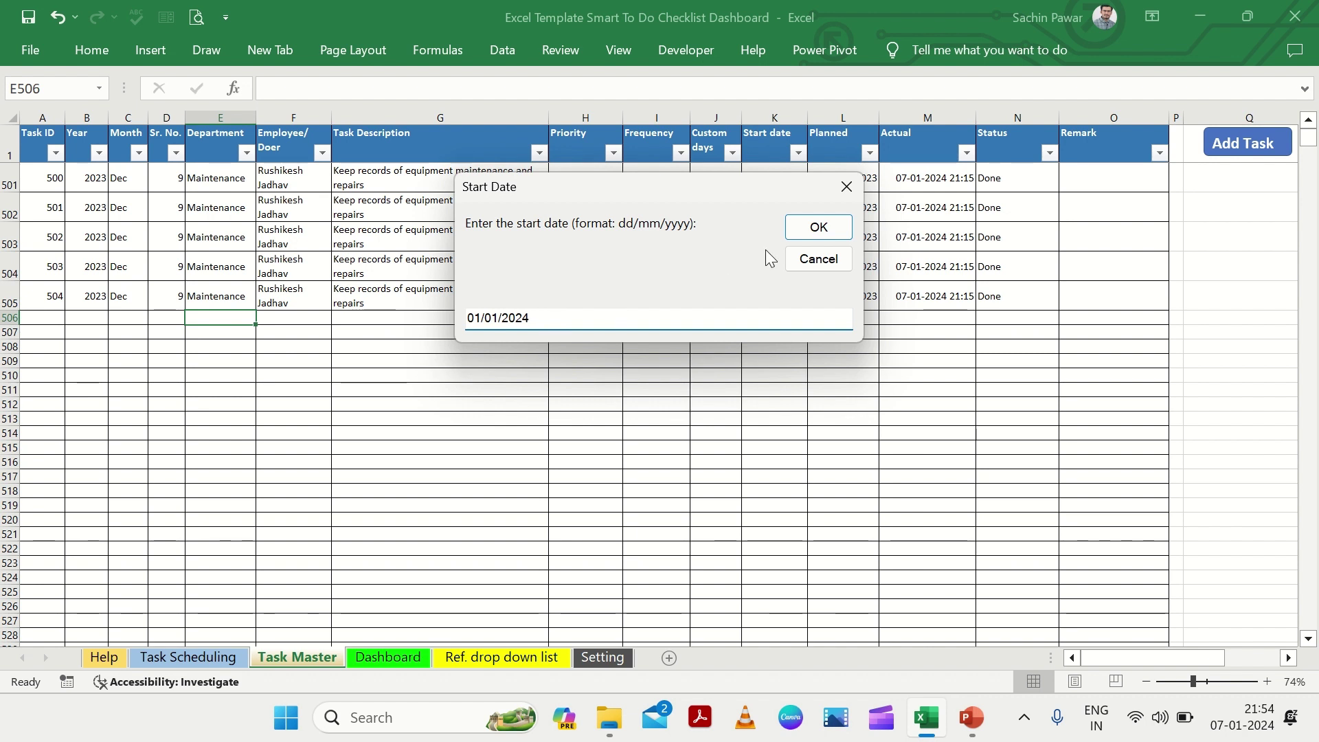
click(820, 229)
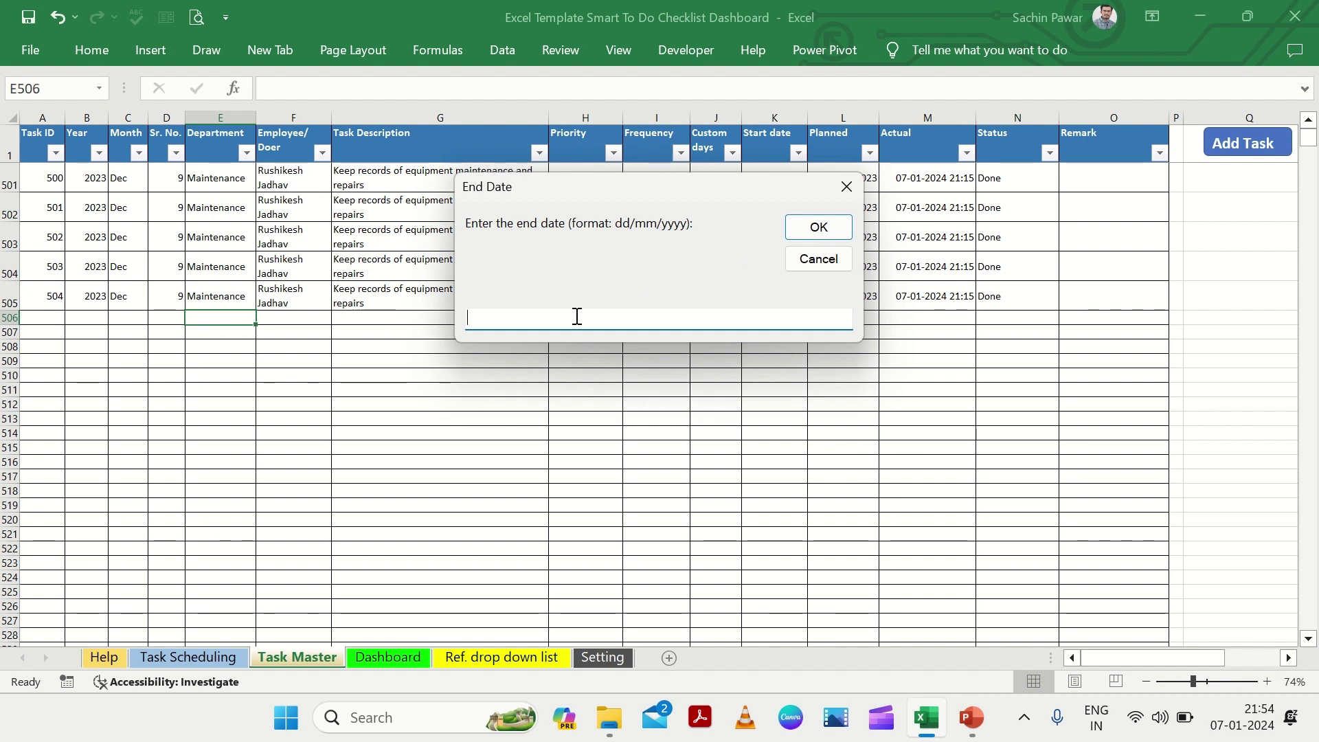
text(31/01/2024)
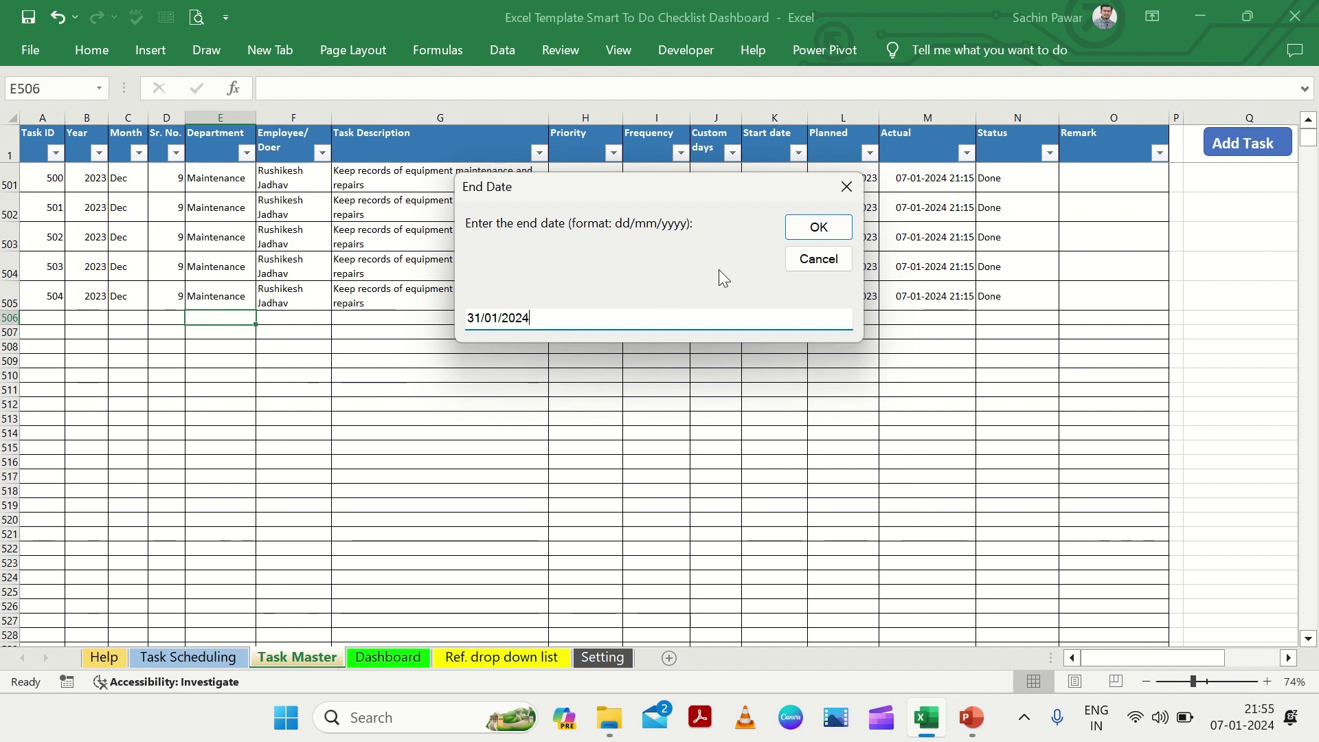
click(818, 227)
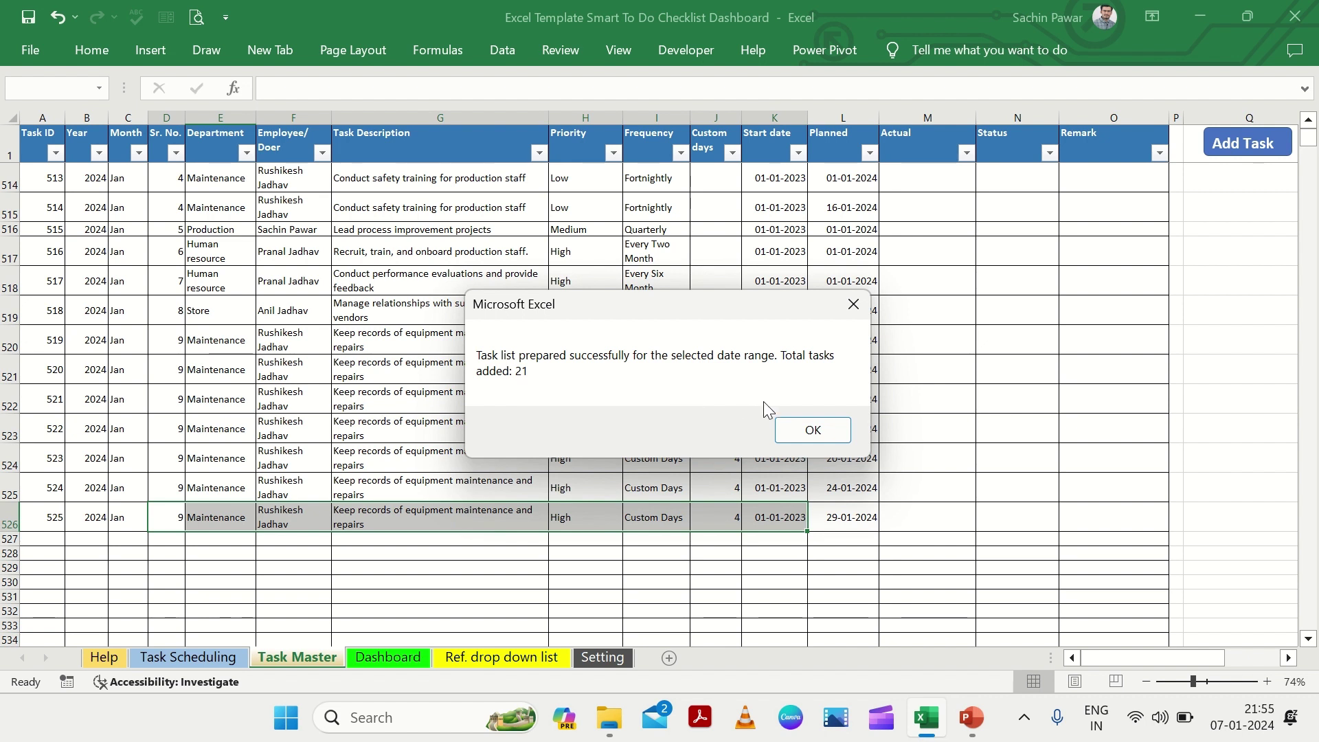
click(800, 431)
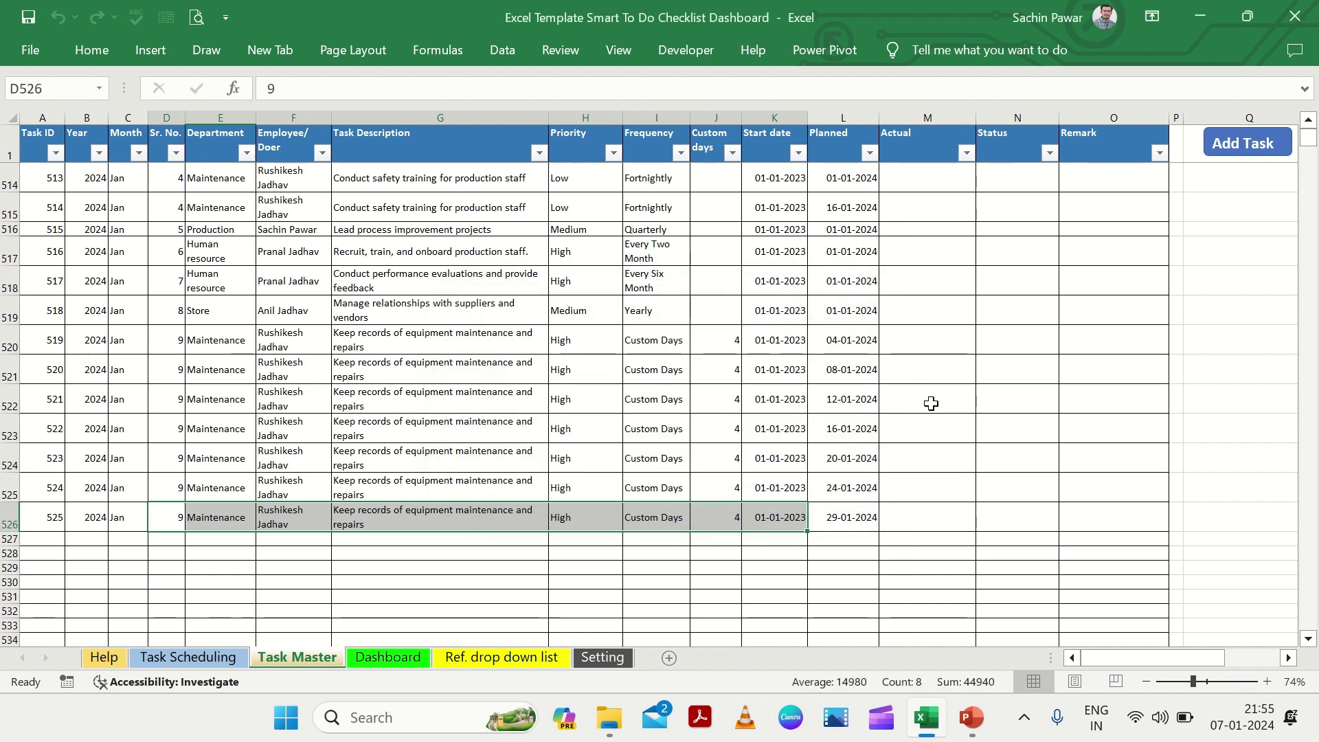
Step: Add the scheduled tasks to the Task Master for the date range 01/02/2024 to 28/02/2024
click(1236, 149)
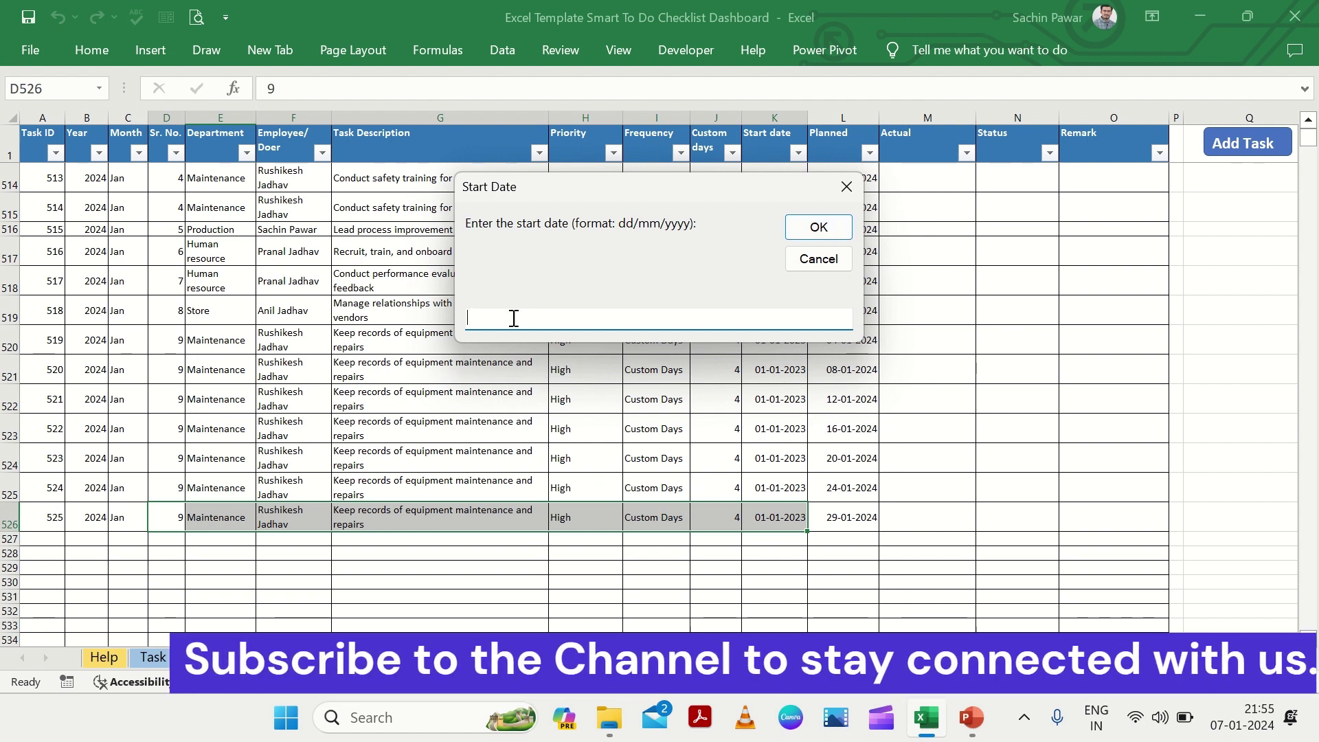
text(01/0)
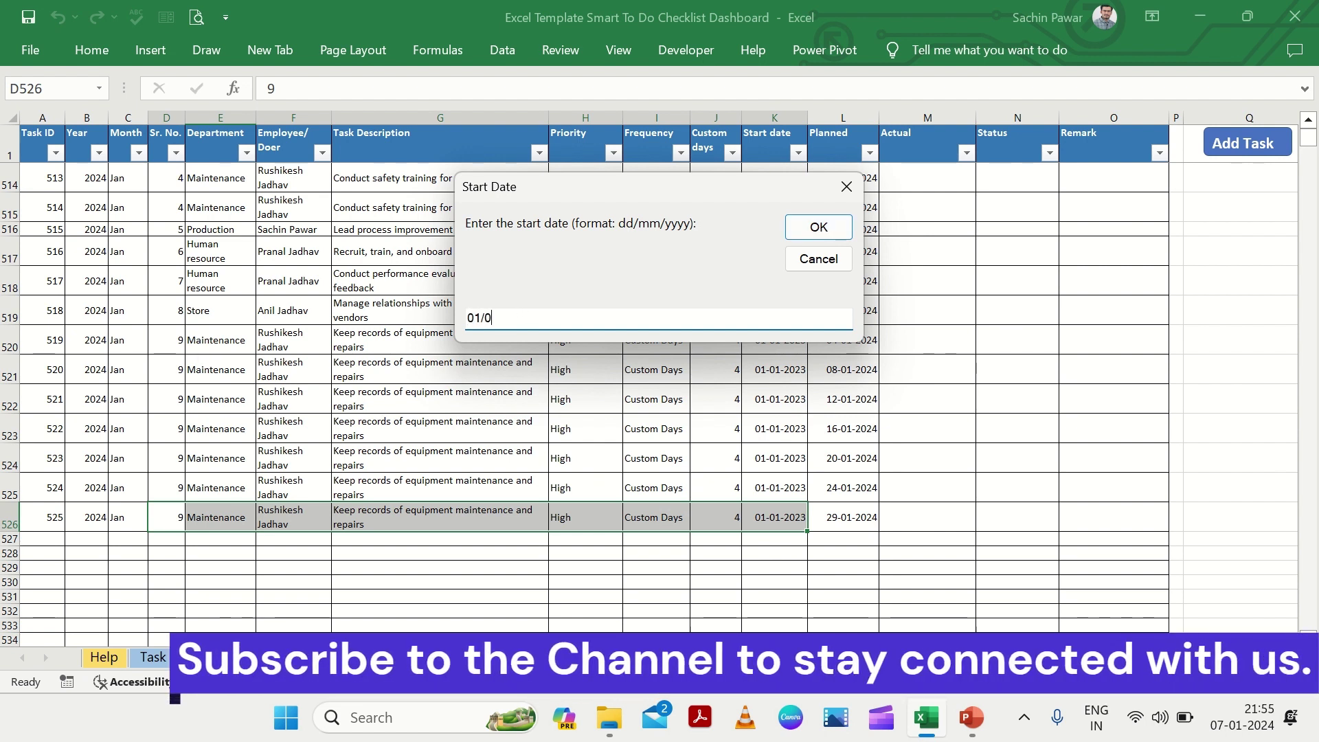
text(2/2024)
click(819, 230)
text(28)
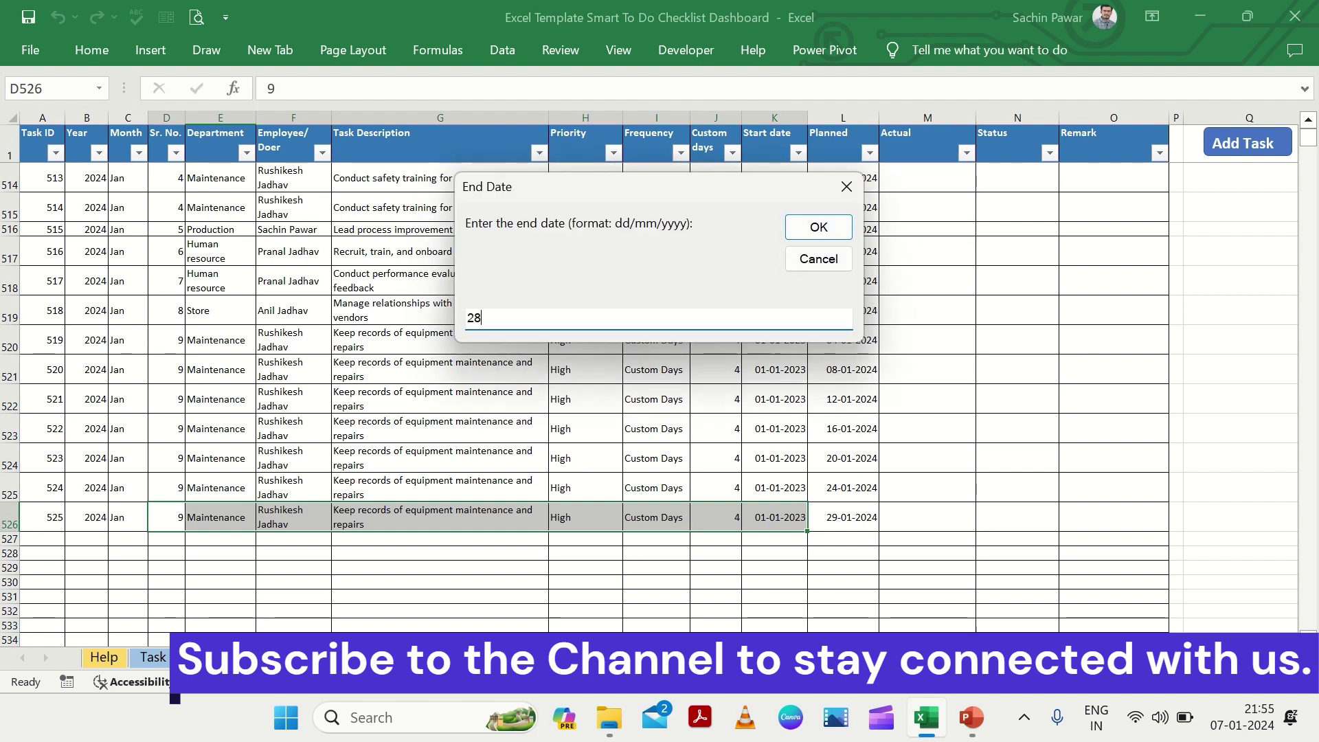
text(/02/2024)
click(828, 227)
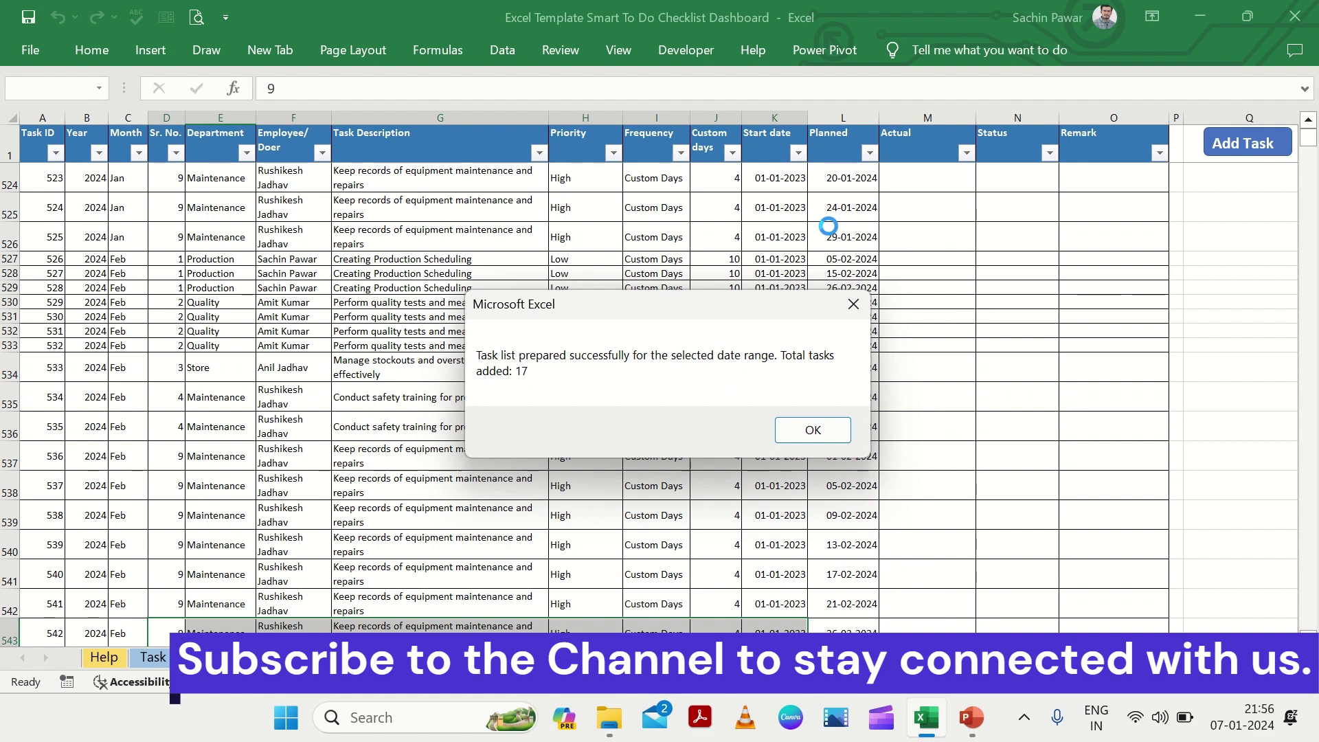
click(810, 431)
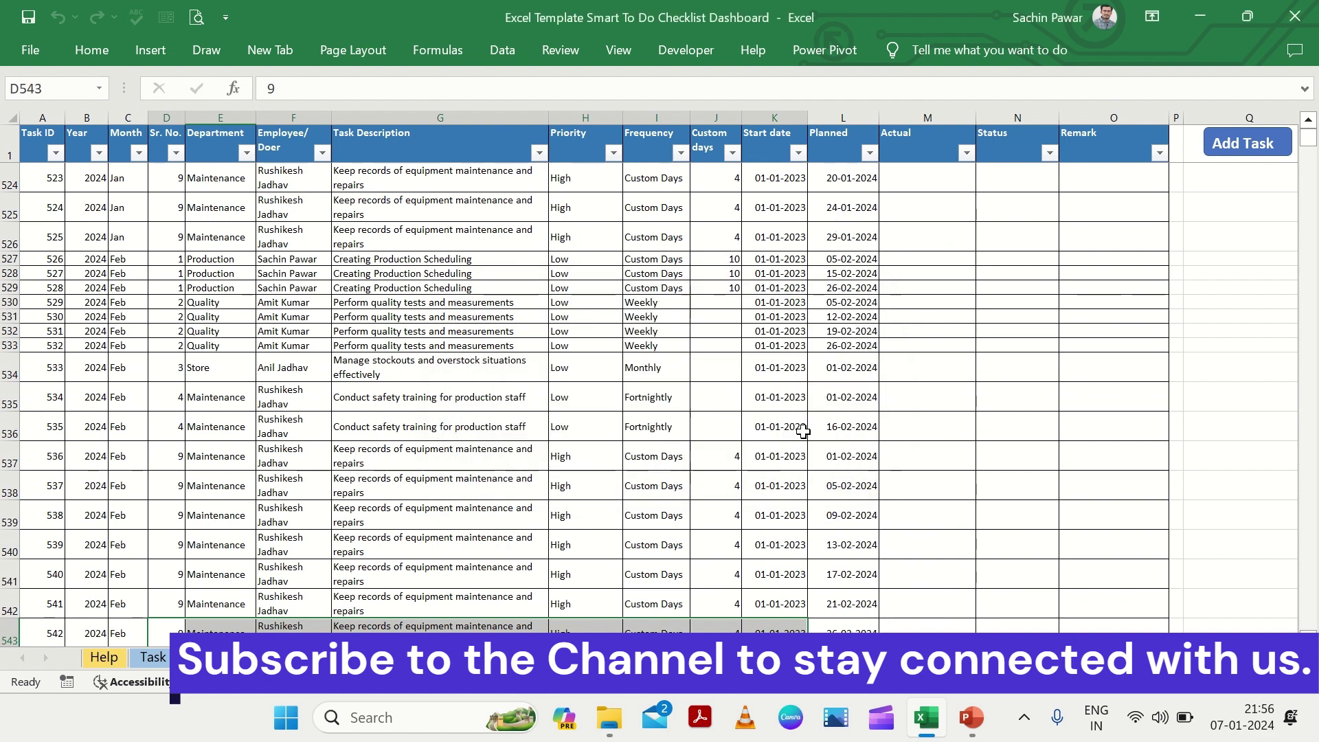
Step: Set the status of the Creating Production Scheduling task planned for 06-01-2024 to Done
scroll(972, 348, up, 2)
scroll(972, 348, up, 6)
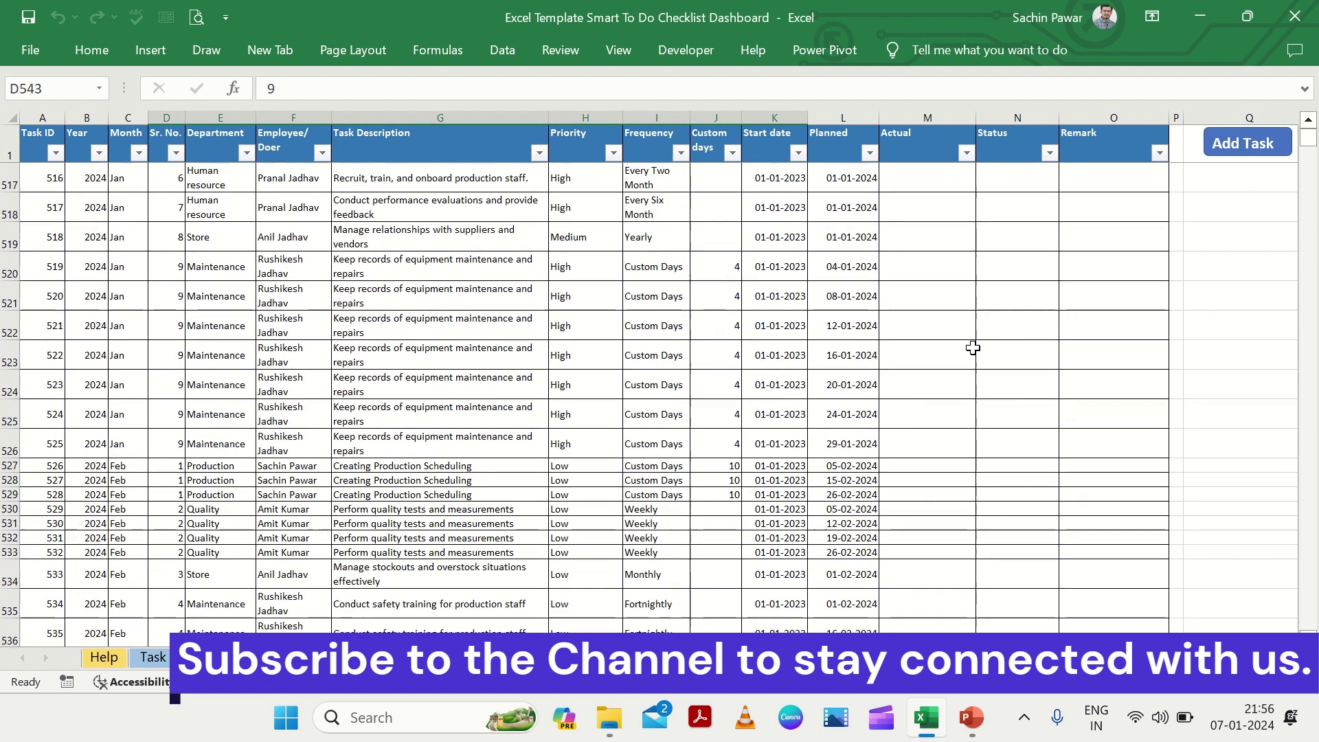
scroll(972, 348, down, 1)
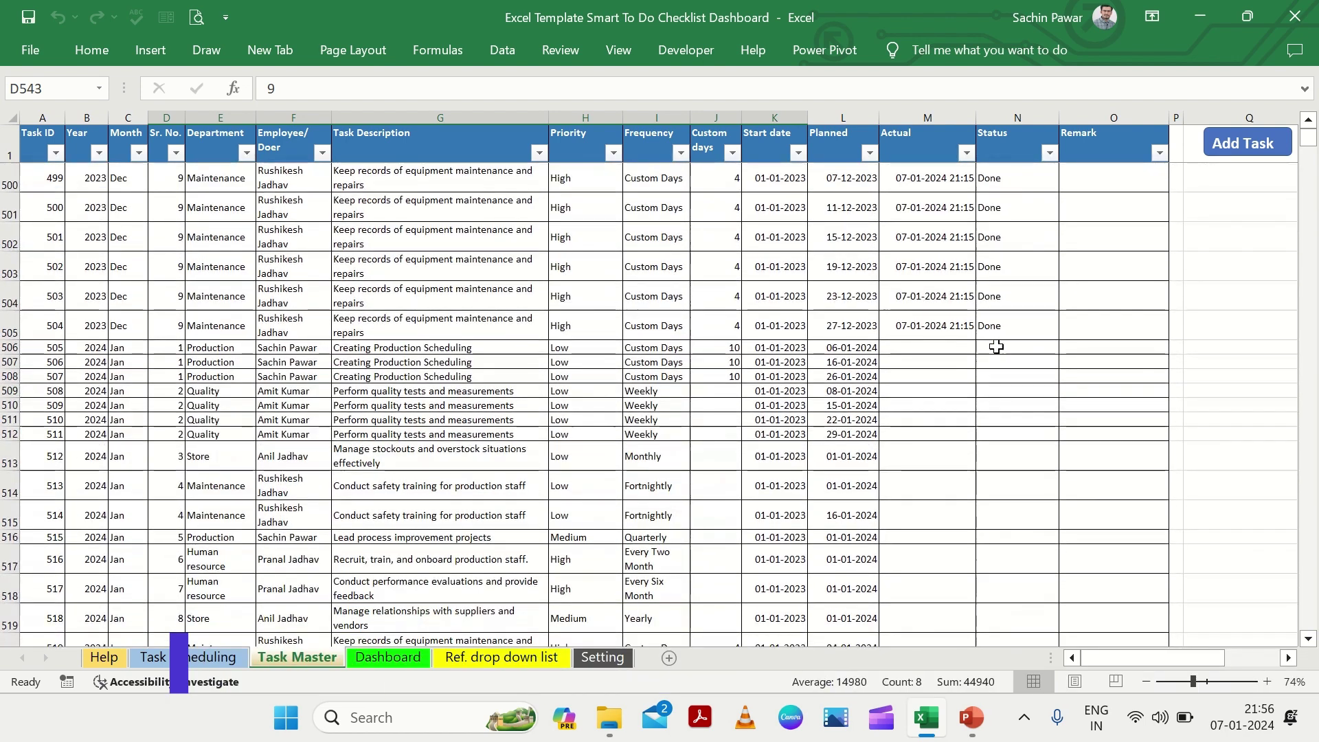
click(1007, 349)
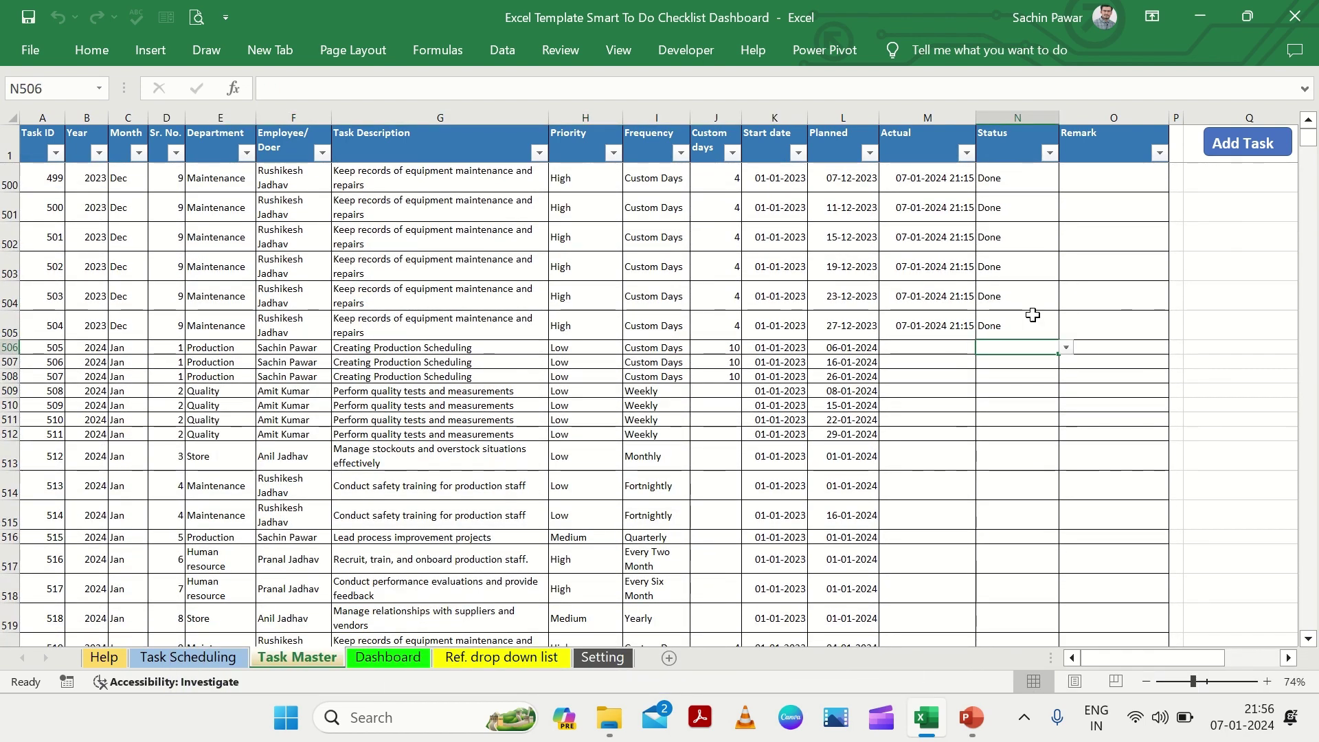
click(1065, 347)
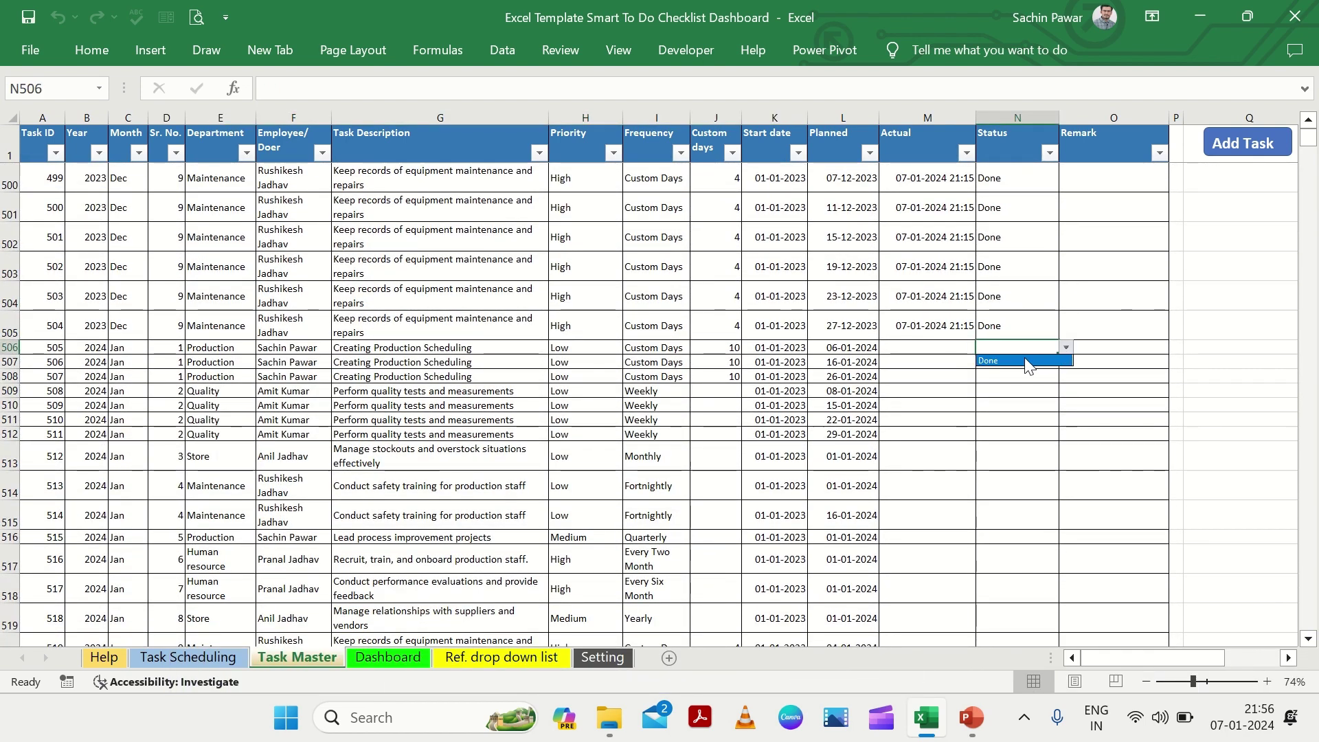
click(1028, 377)
scroll(1028, 375, up, 2)
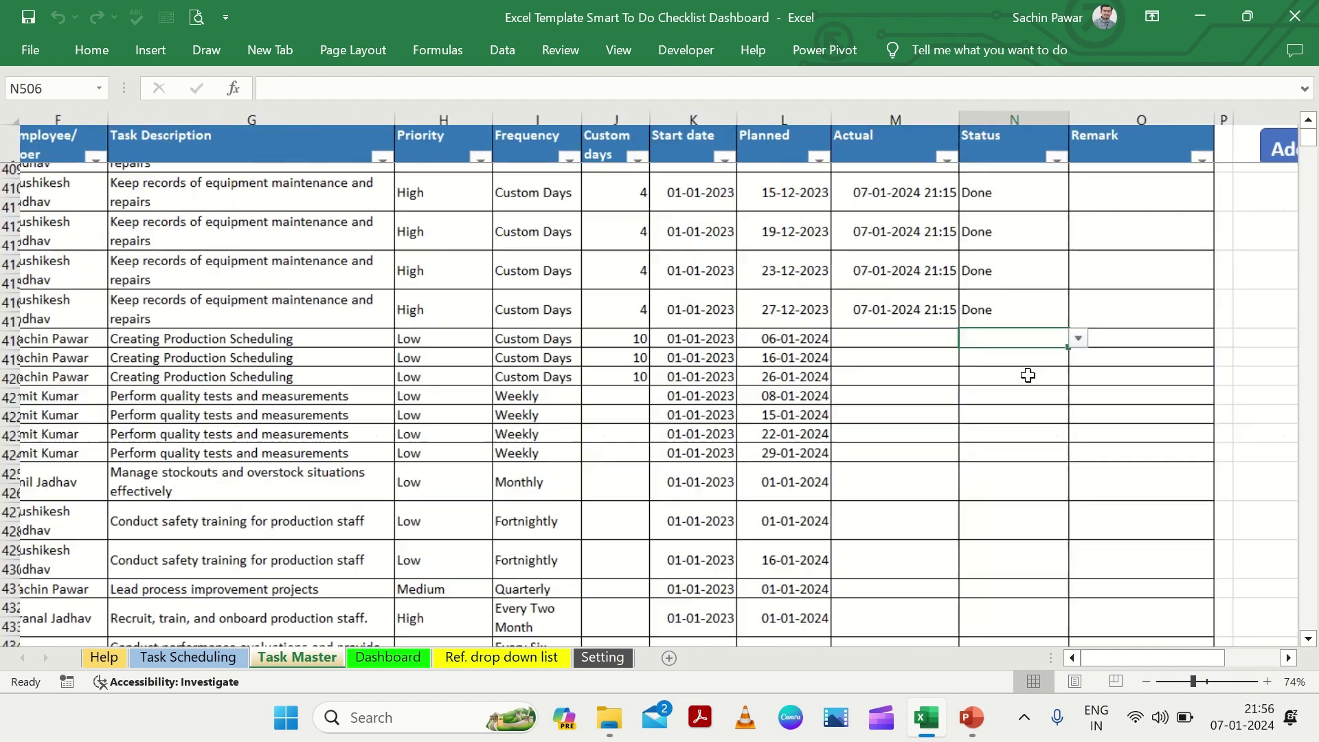
scroll(1028, 375, up, 3)
click(1175, 344)
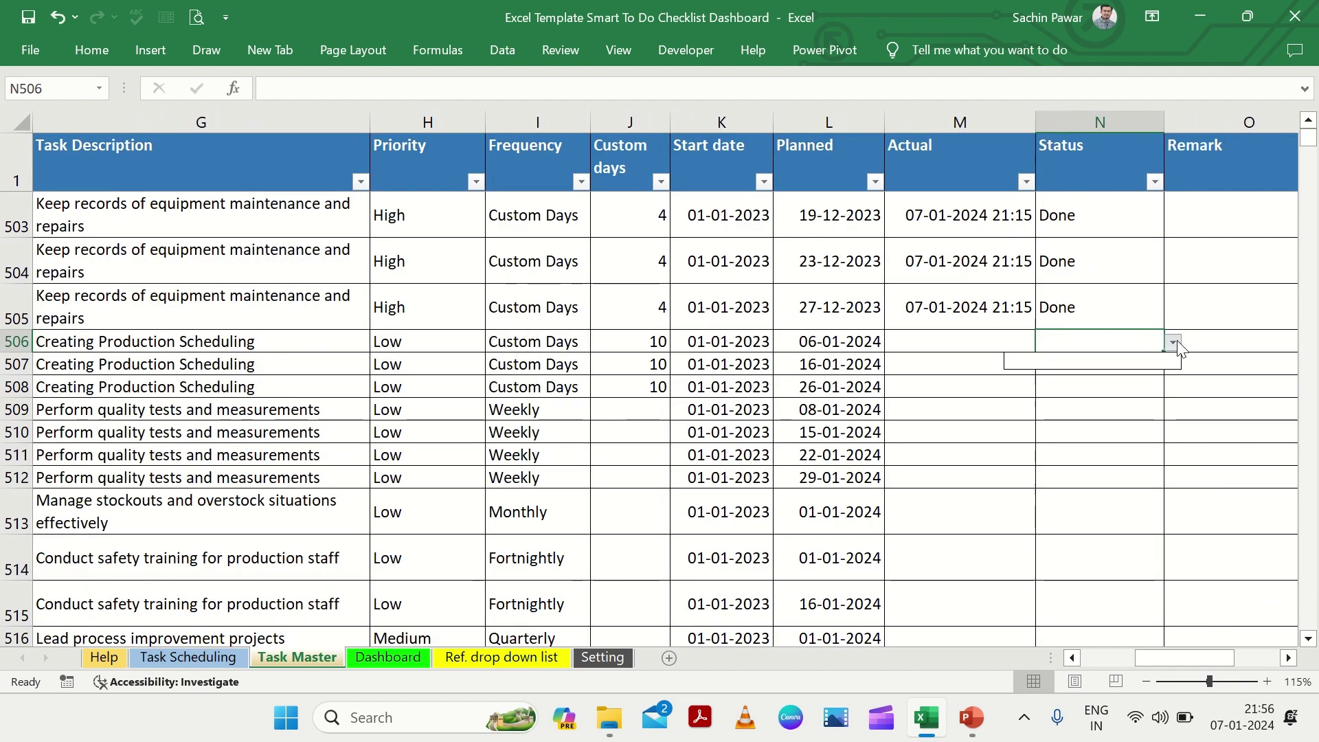
click(1102, 360)
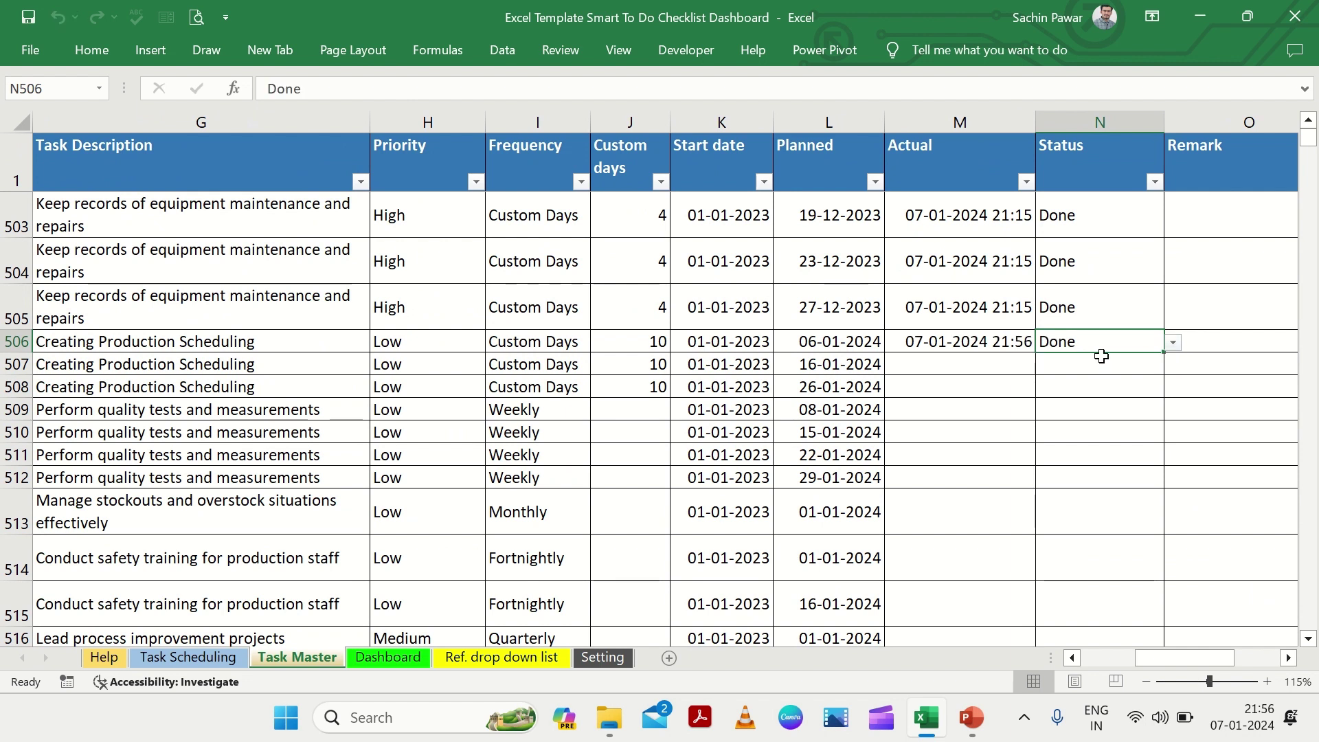
Step: Set the status of the tasks in rows 507 to 513 to Done and review their Actual timestamps
click(1067, 364)
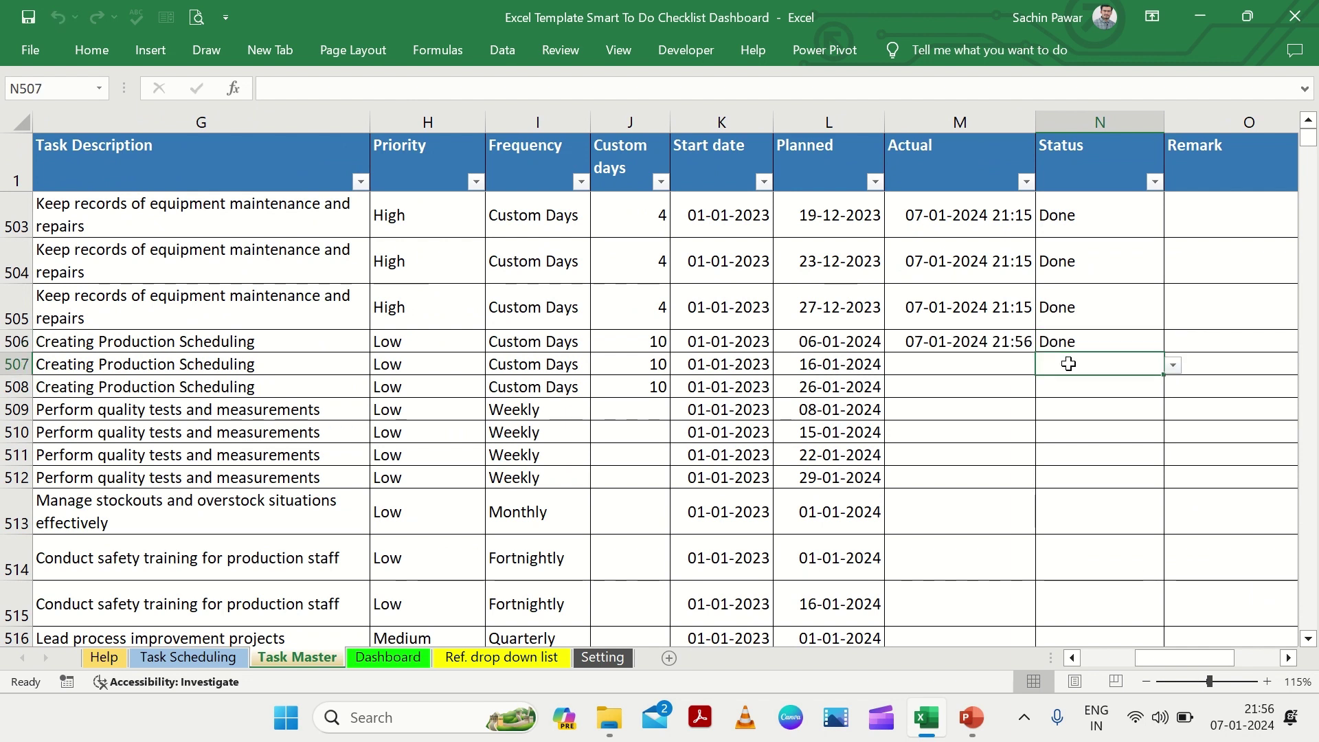
text(done)
key(Return)
text(d)
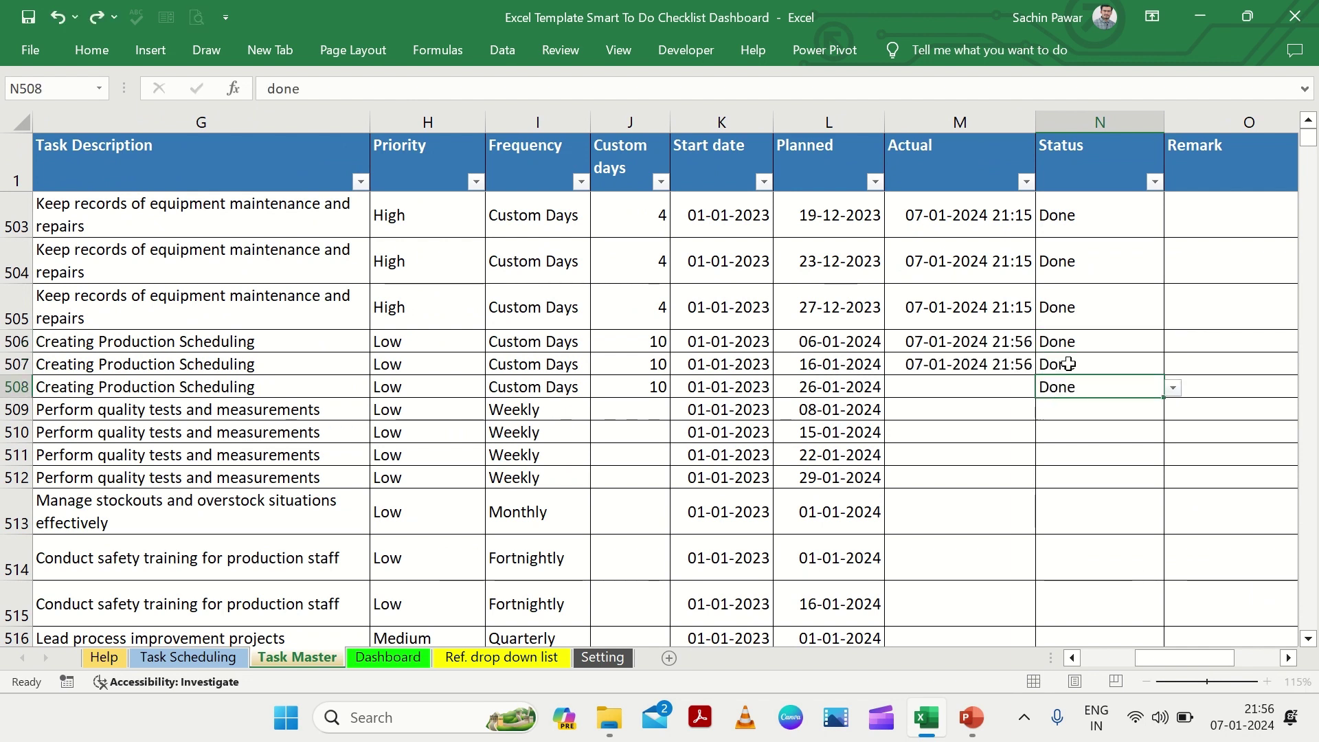
key(Return)
text(d)
key(Return)
text(d)
key(Return)
text(d)
key(Return)
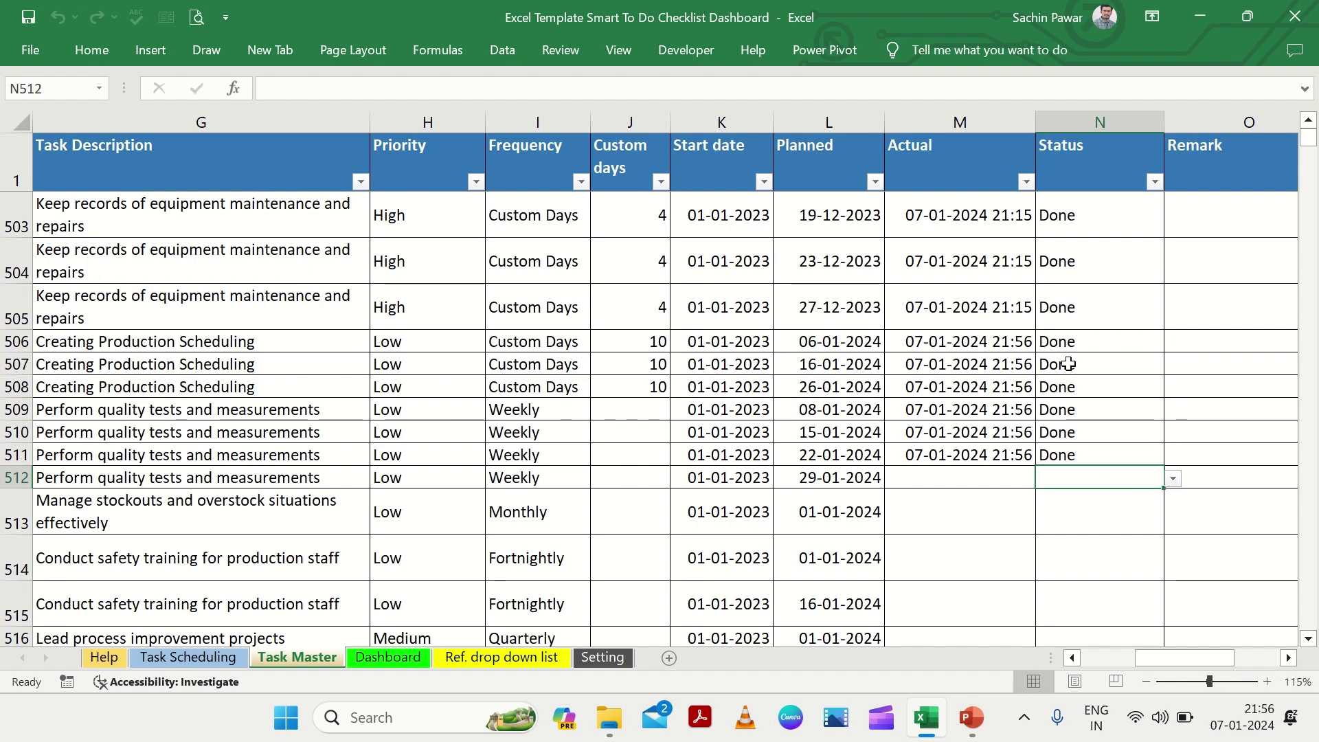
text(done)
key(Return)
text(d)
key(Return)
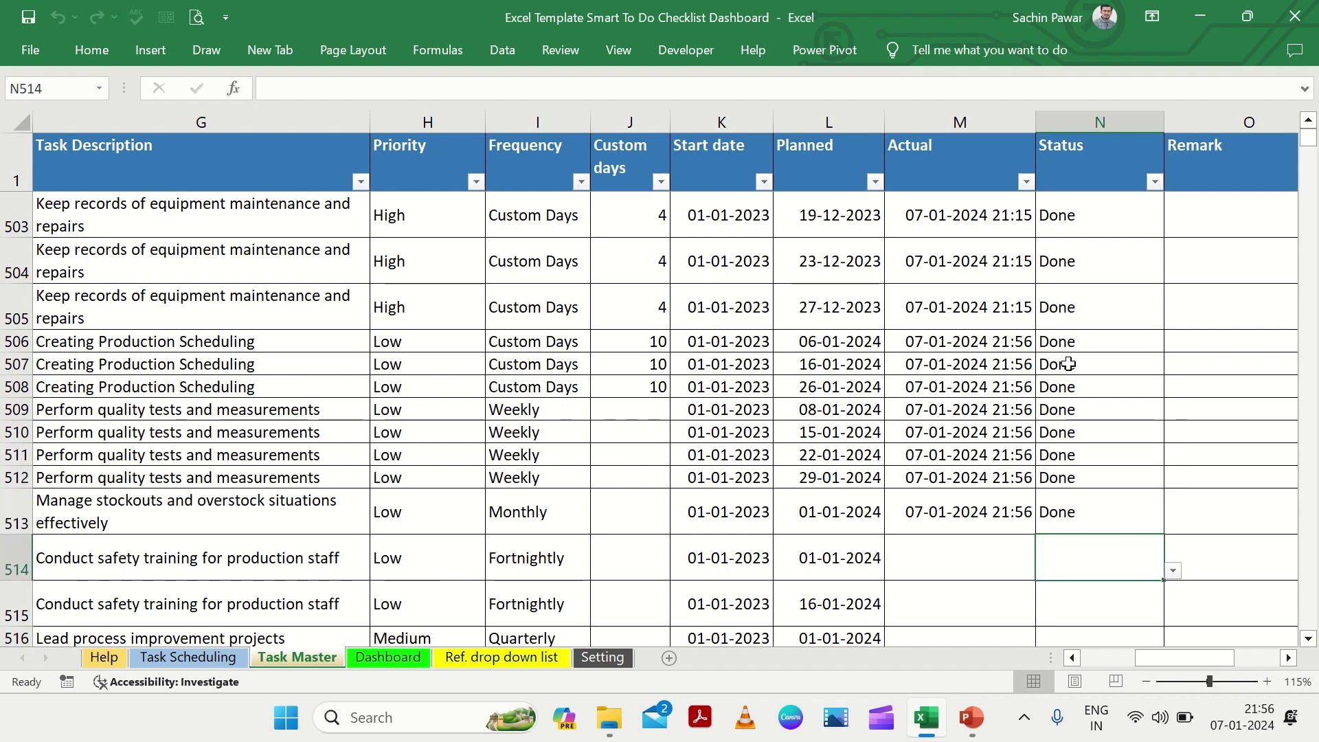
drag(992, 344, 991, 497)
click(991, 497)
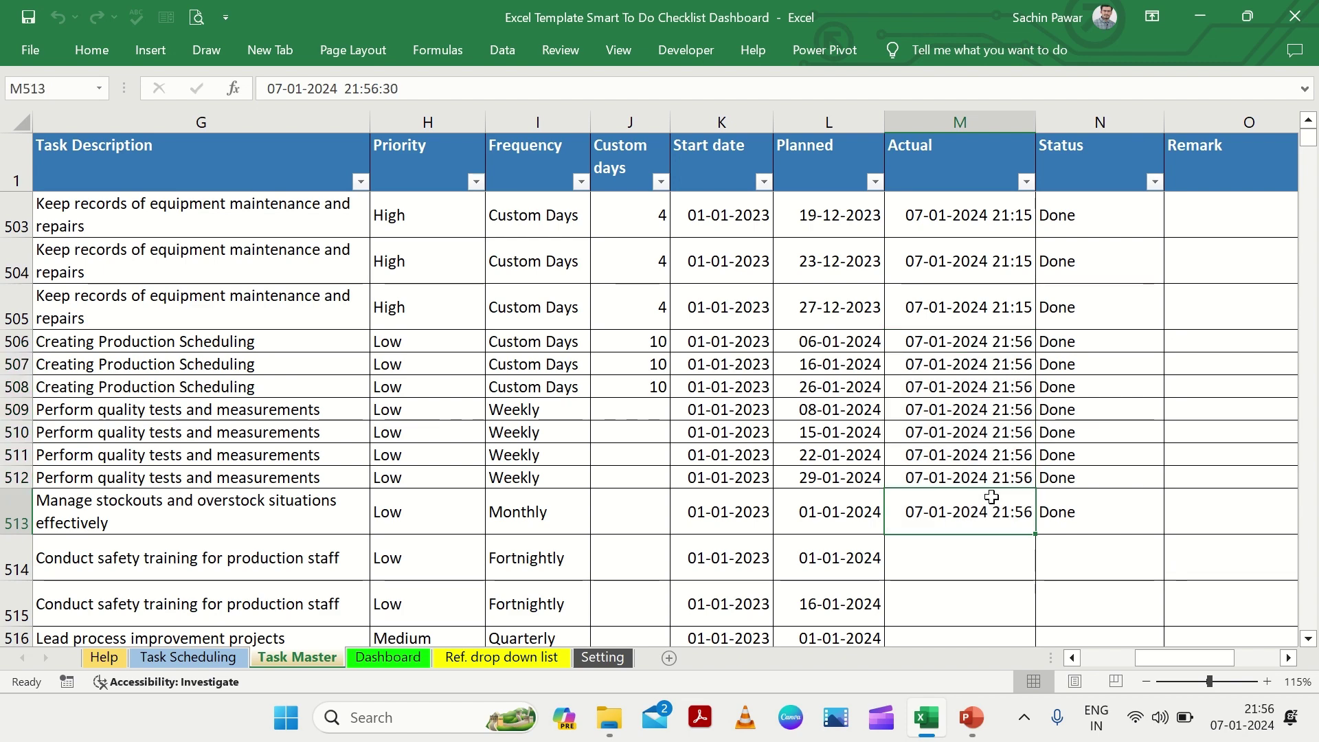
scroll(991, 497, down, 3)
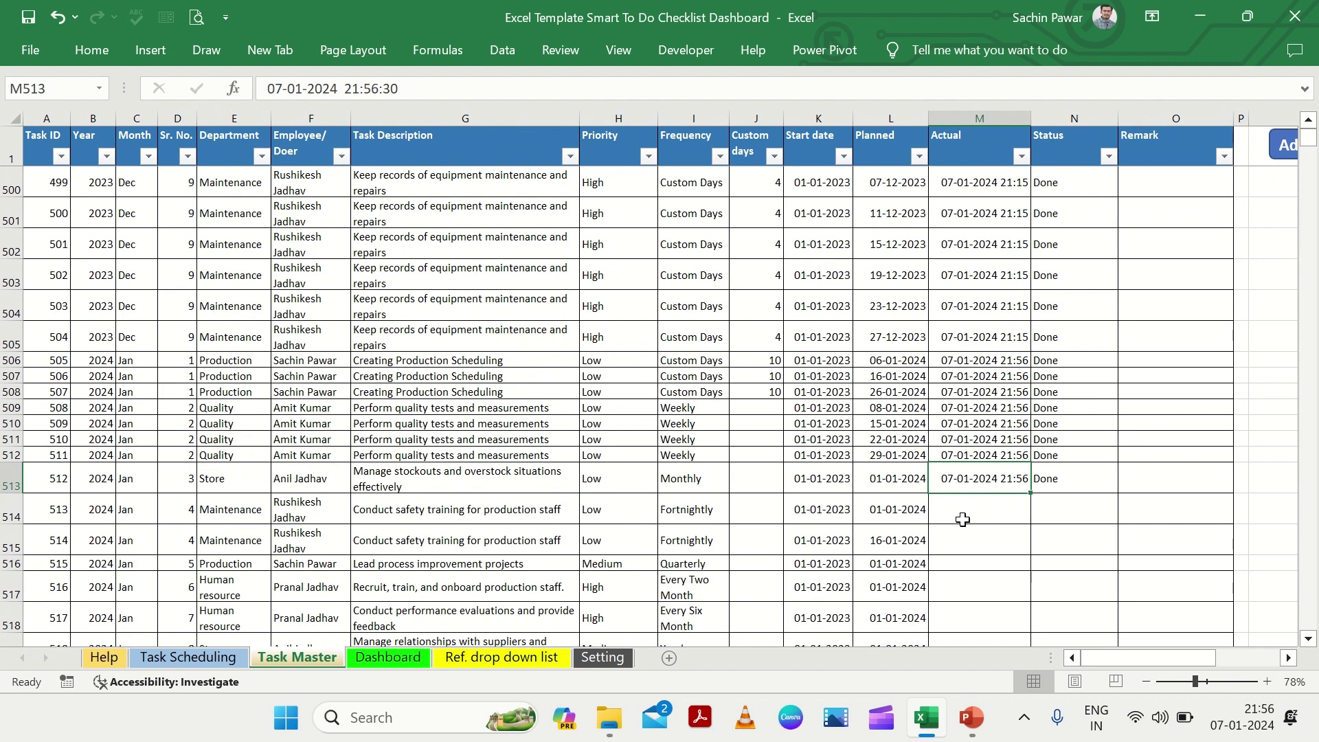
Step: Open the Dashboard sheet, refresh the dashboard, and check the last refresh time and the charts
click(423, 651)
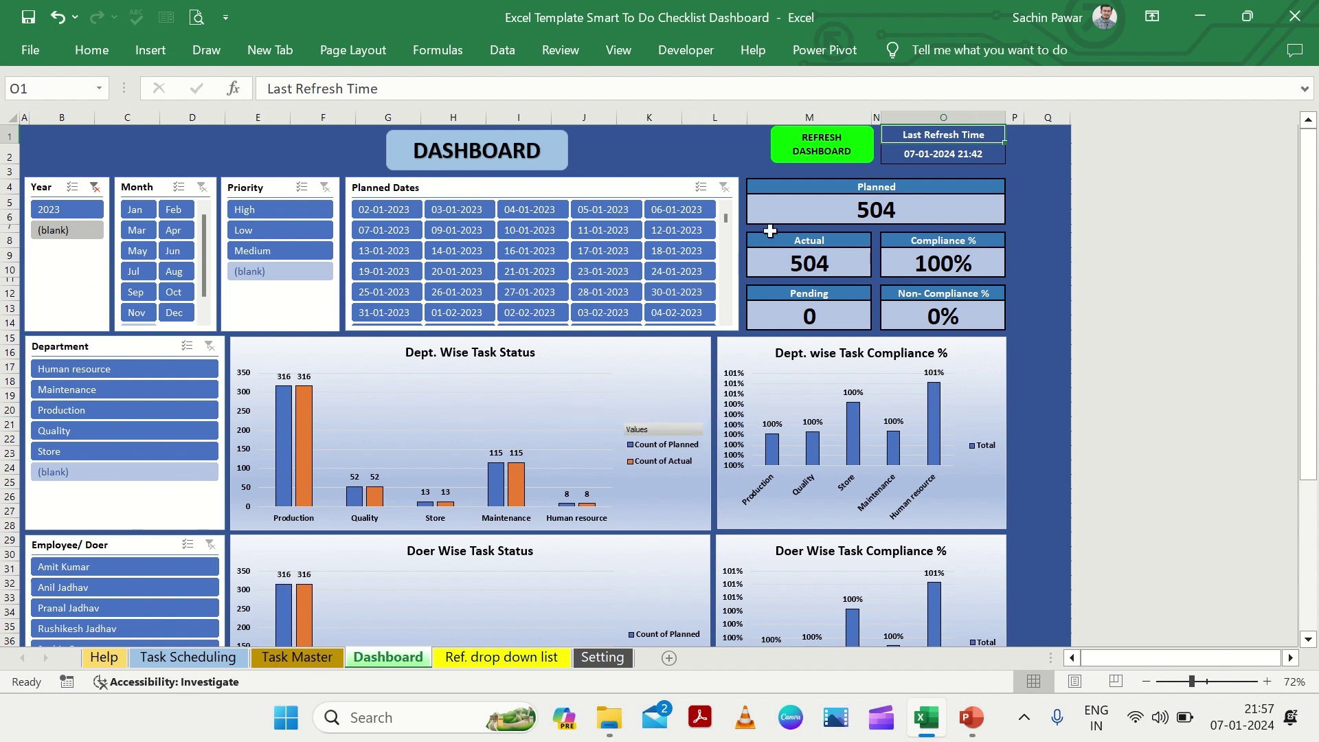
click(818, 147)
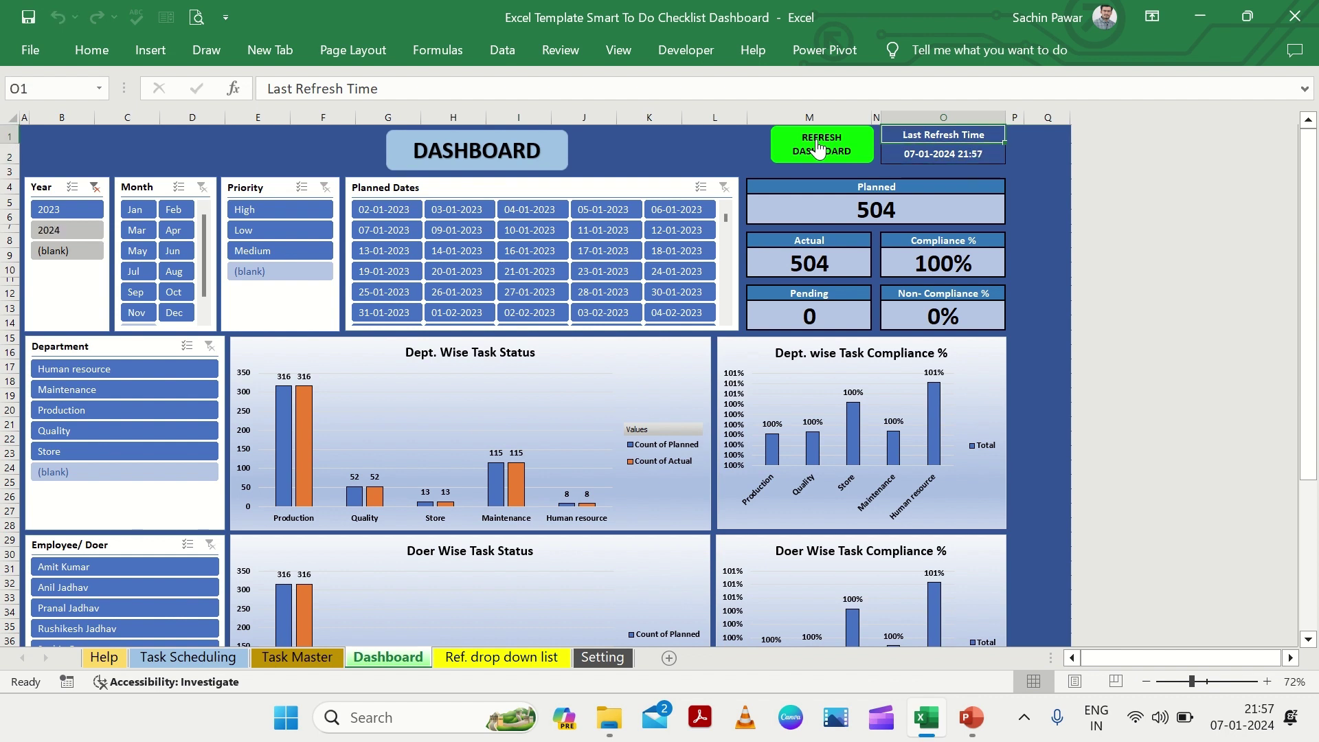
click(918, 155)
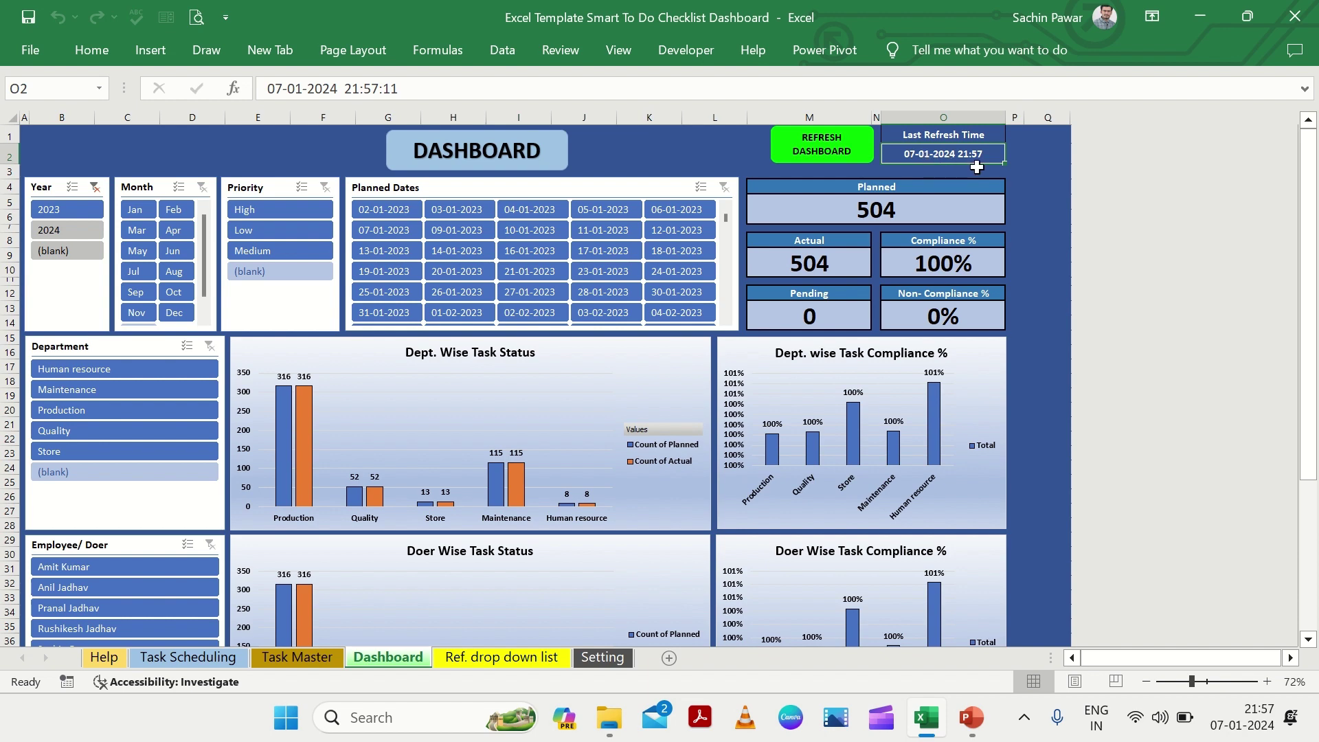
scroll(484, 374, down, 2)
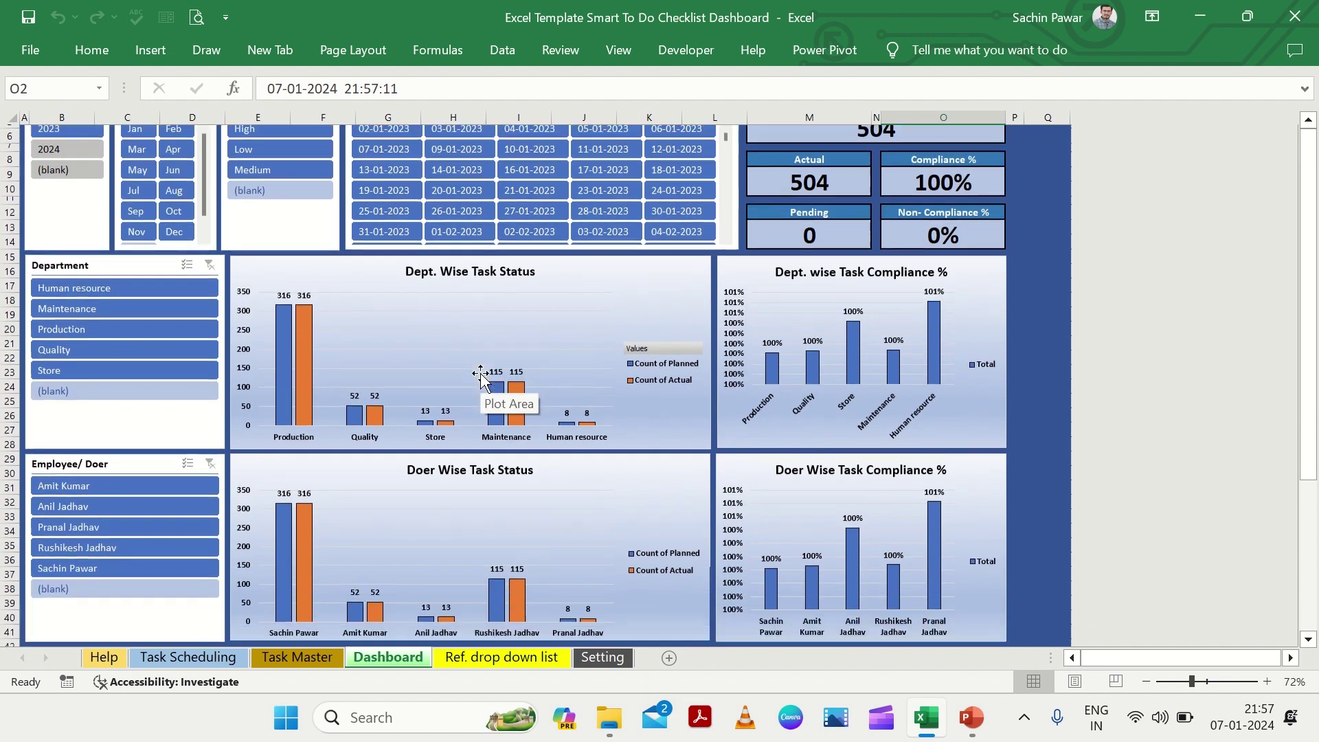
scroll(480, 373, down, 2)
scroll(480, 373, up, 4)
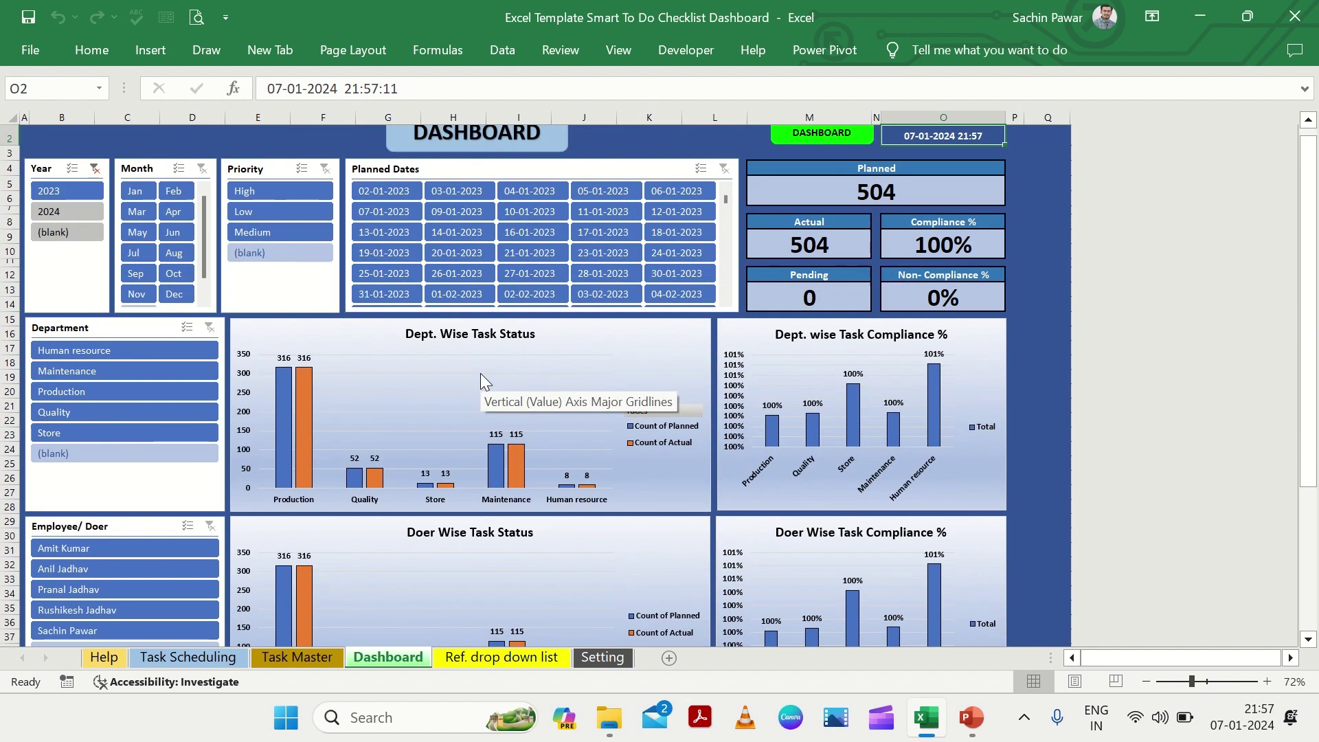
Step: Filter the dashboard to year 2024 and examine the department, doer and task description charts
click(48, 211)
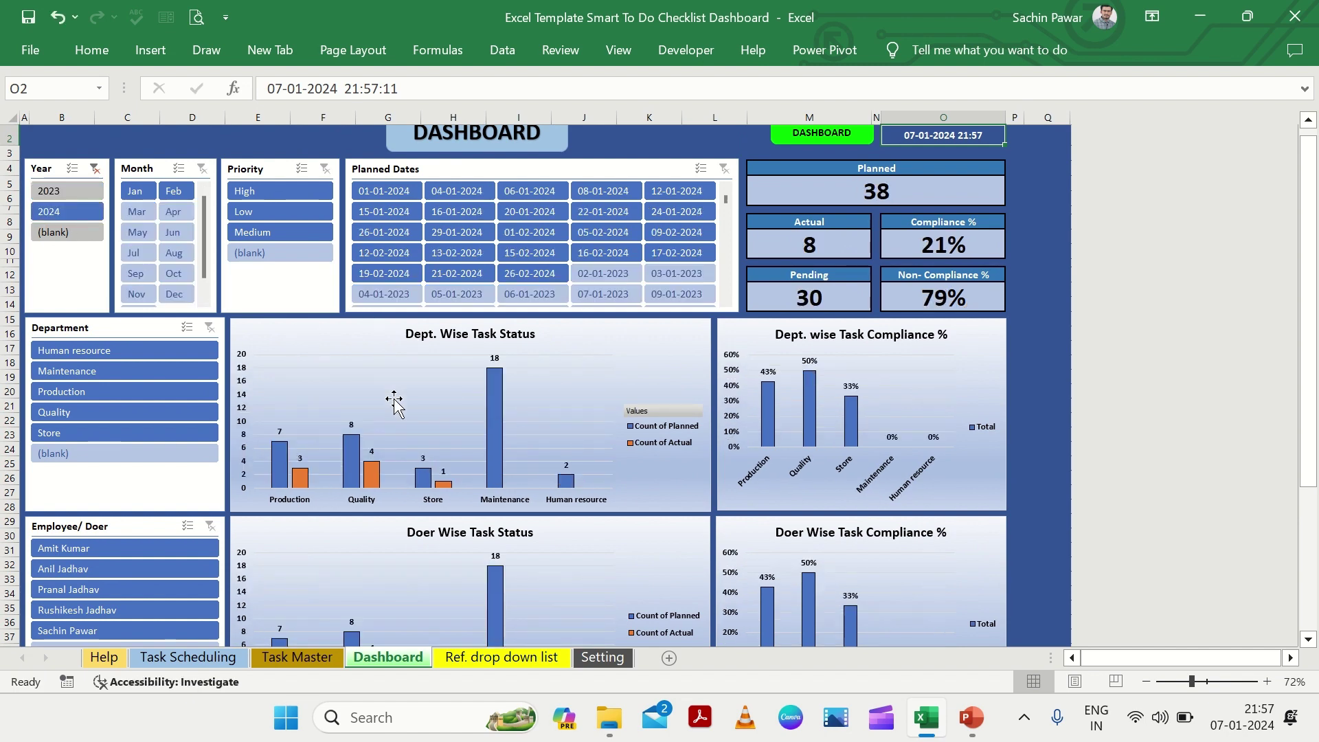
scroll(394, 405, down, 3)
scroll(395, 405, down, 4)
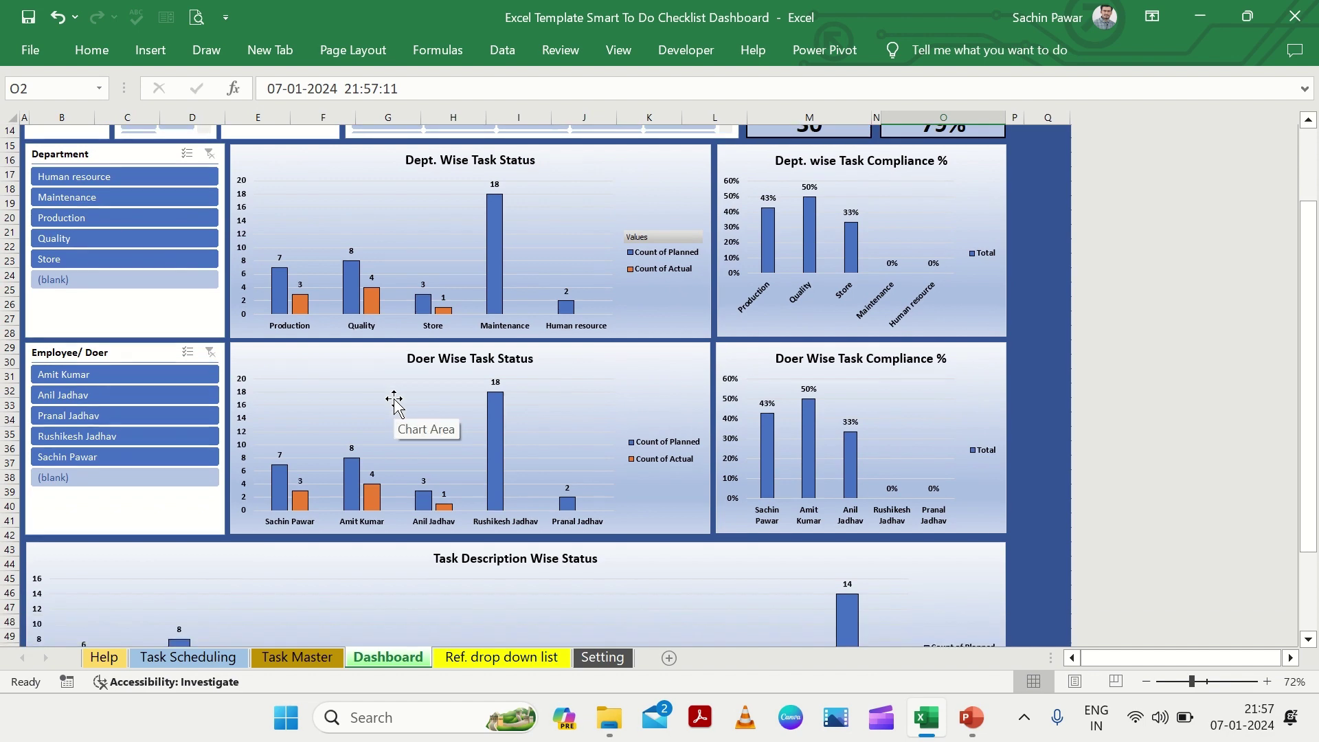
scroll(393, 398, up, 8)
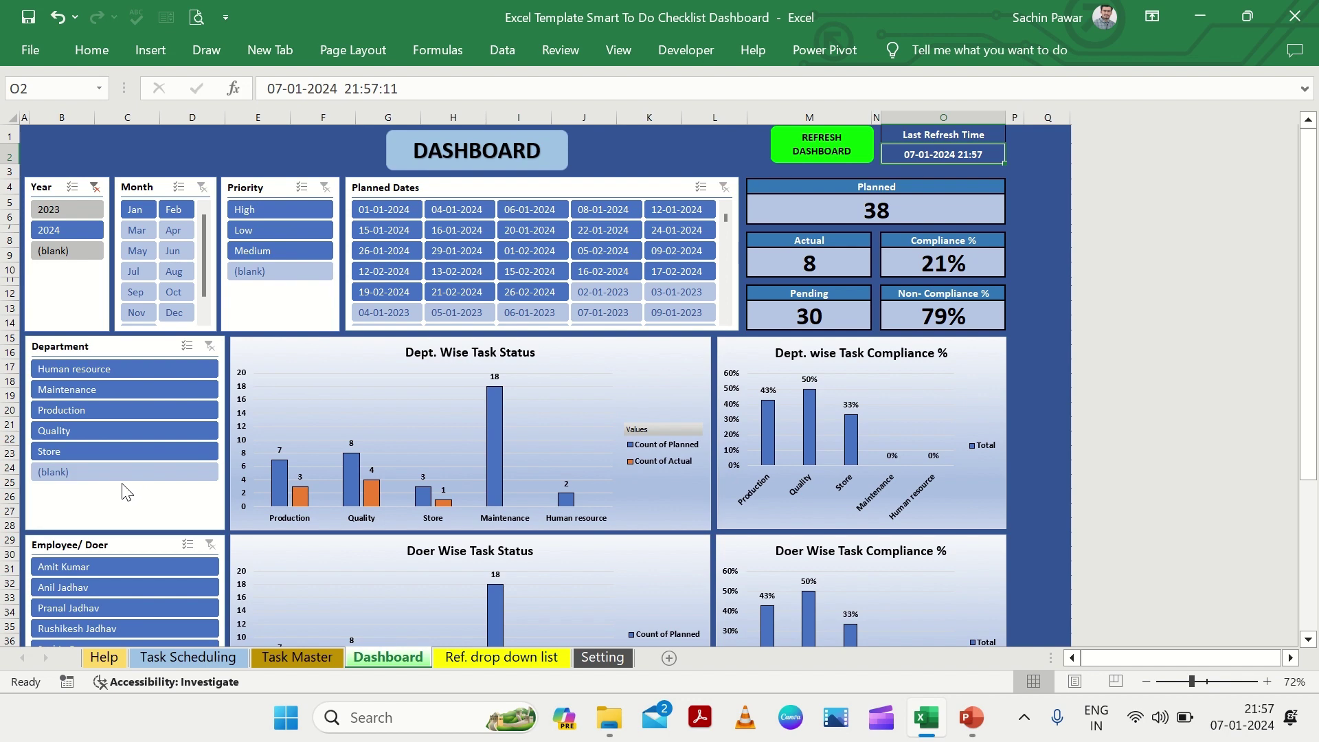
scroll(124, 489, down, 3)
scroll(121, 483, down, 2)
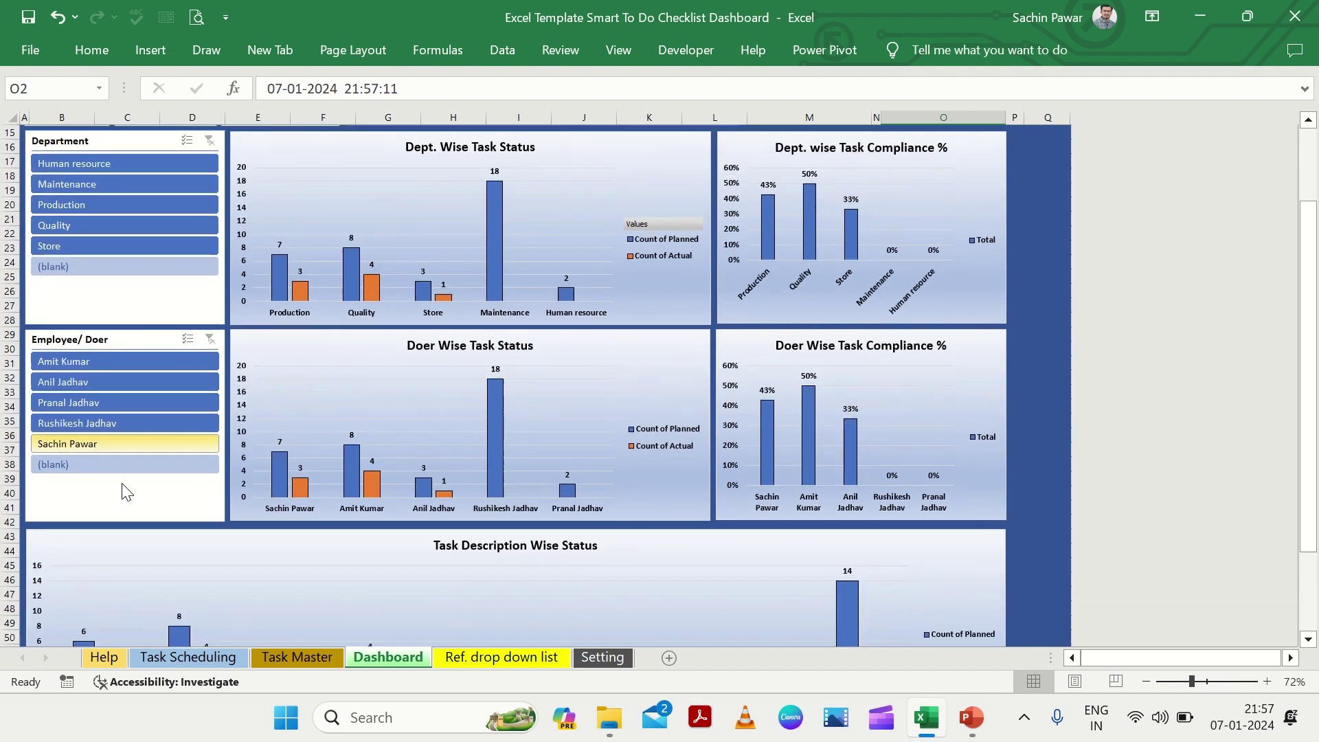
scroll(122, 483, down, 2)
scroll(122, 483, up, 7)
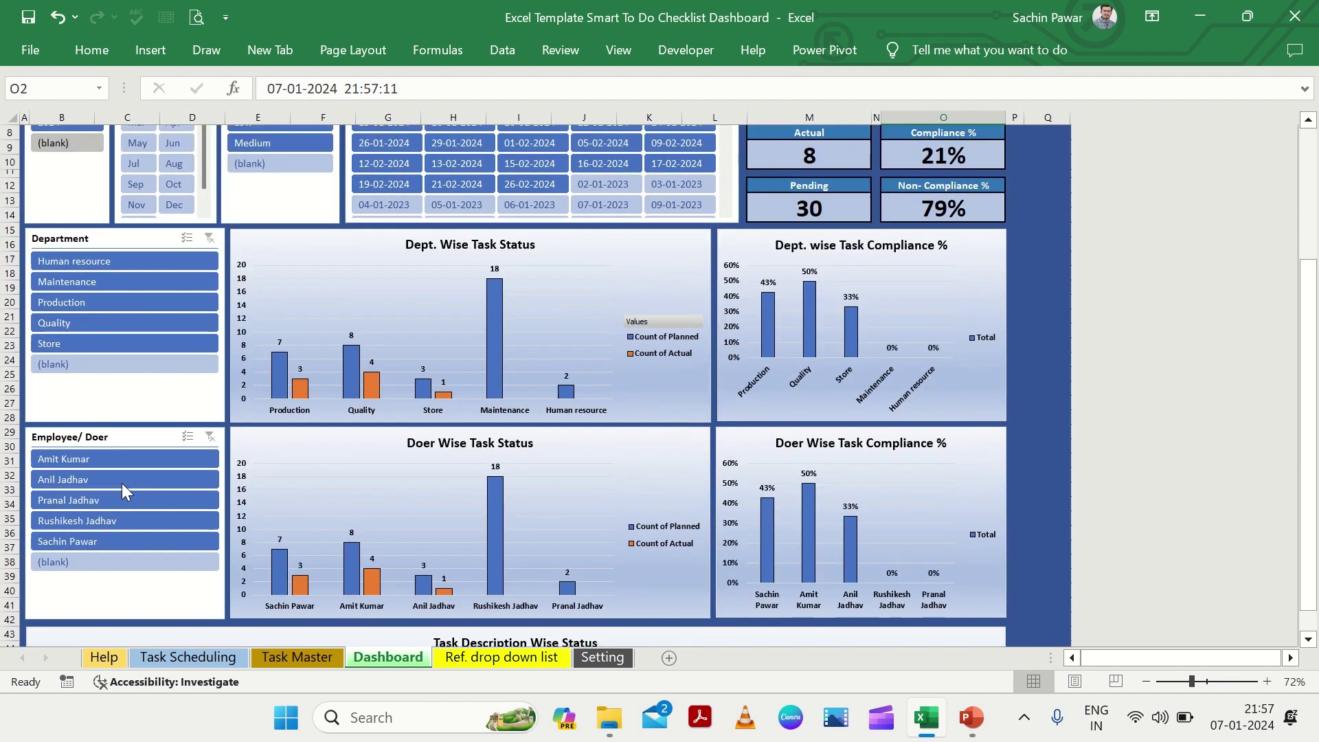
scroll(186, 499, down, 4)
scroll(186, 499, up, 4)
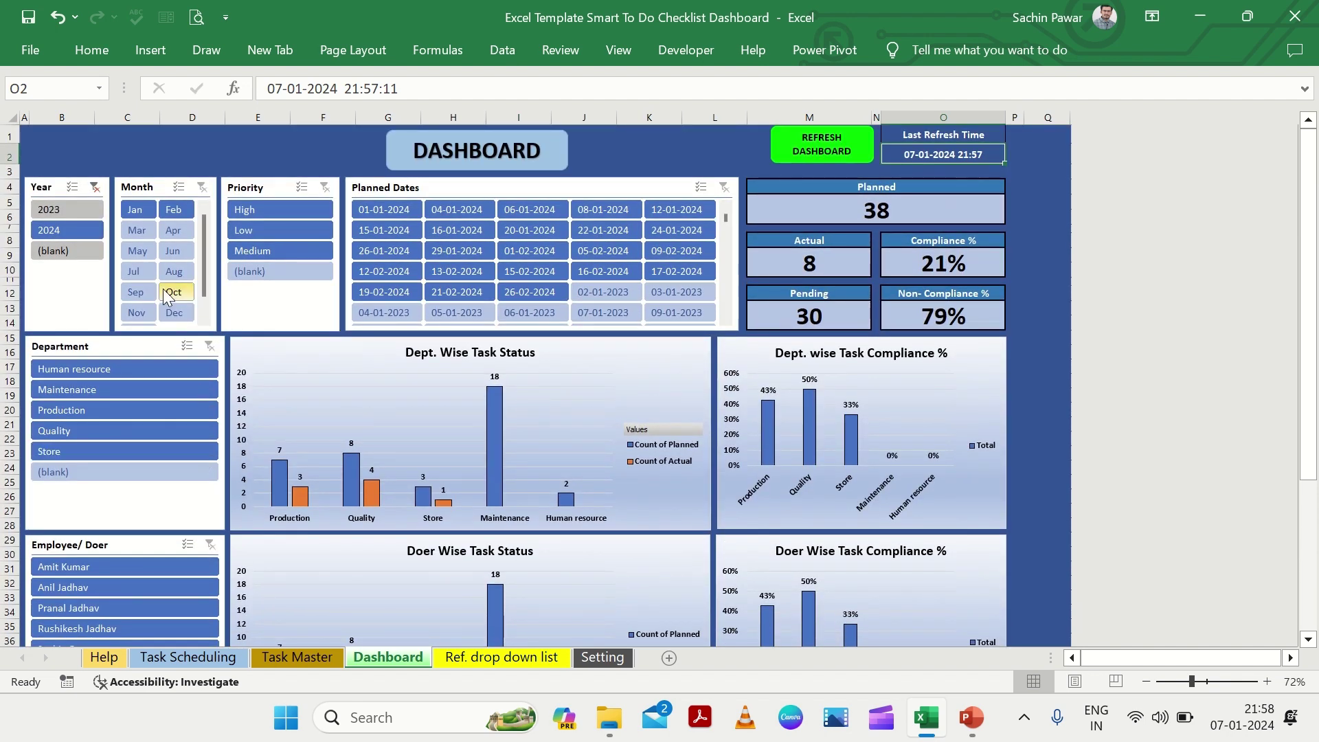
Step: Narrow the dashboard to the month of January and review the task status and compliance charts
click(138, 209)
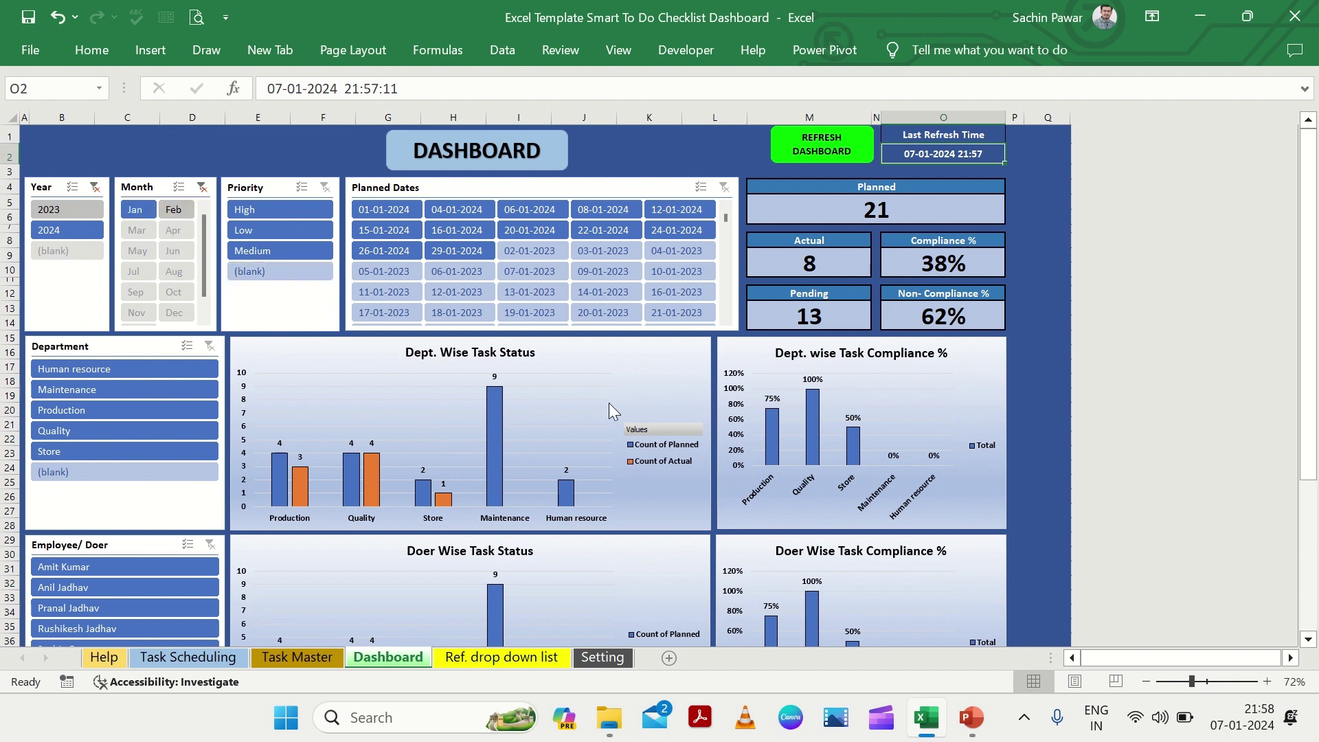
scroll(609, 402, down, 3)
scroll(609, 403, up, 2)
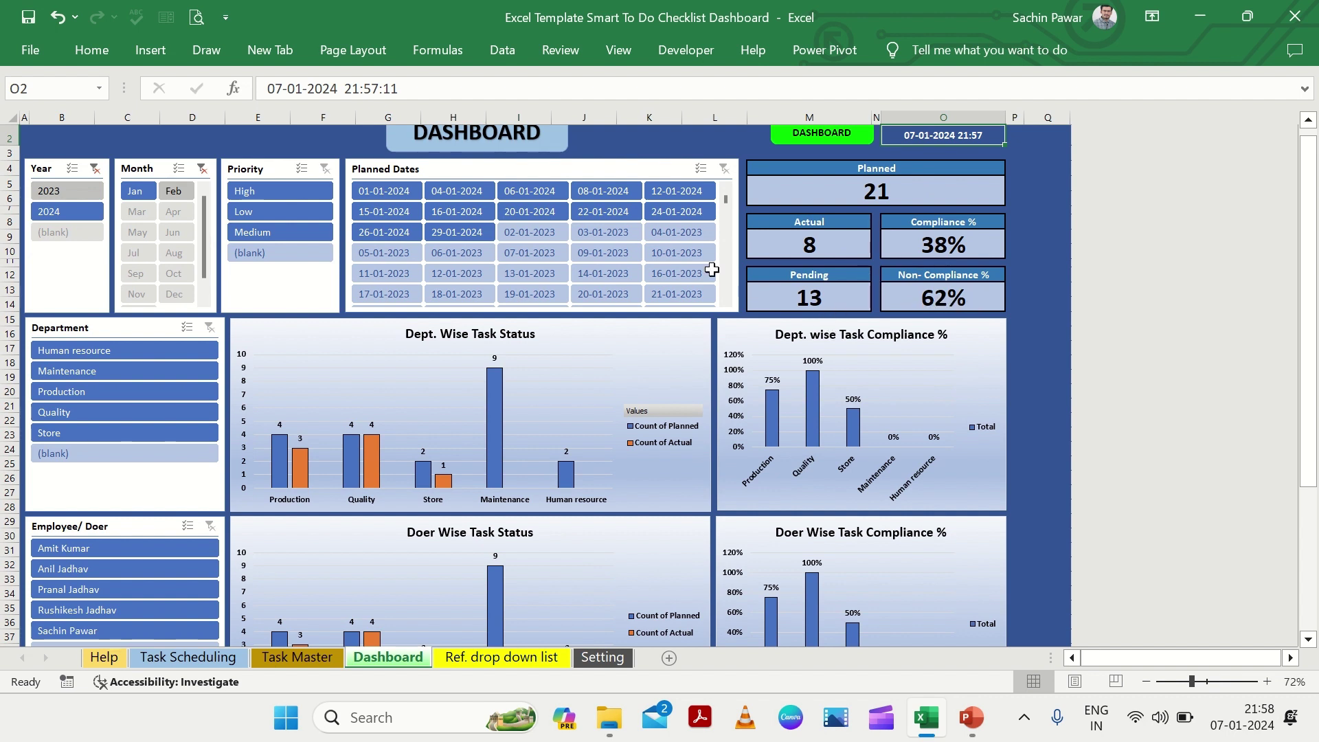
Step: Filter the January tasks to High priority and review the department and doer charts
click(299, 195)
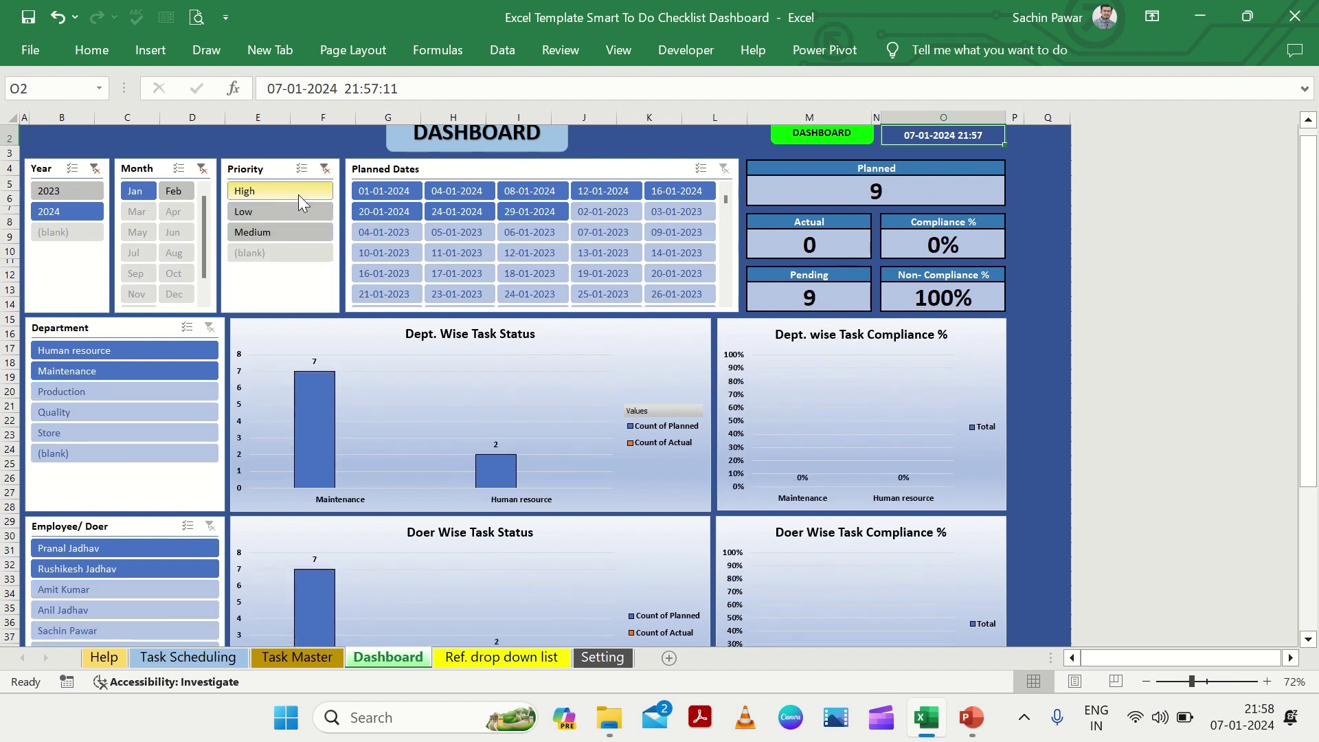
scroll(477, 450, down, 2)
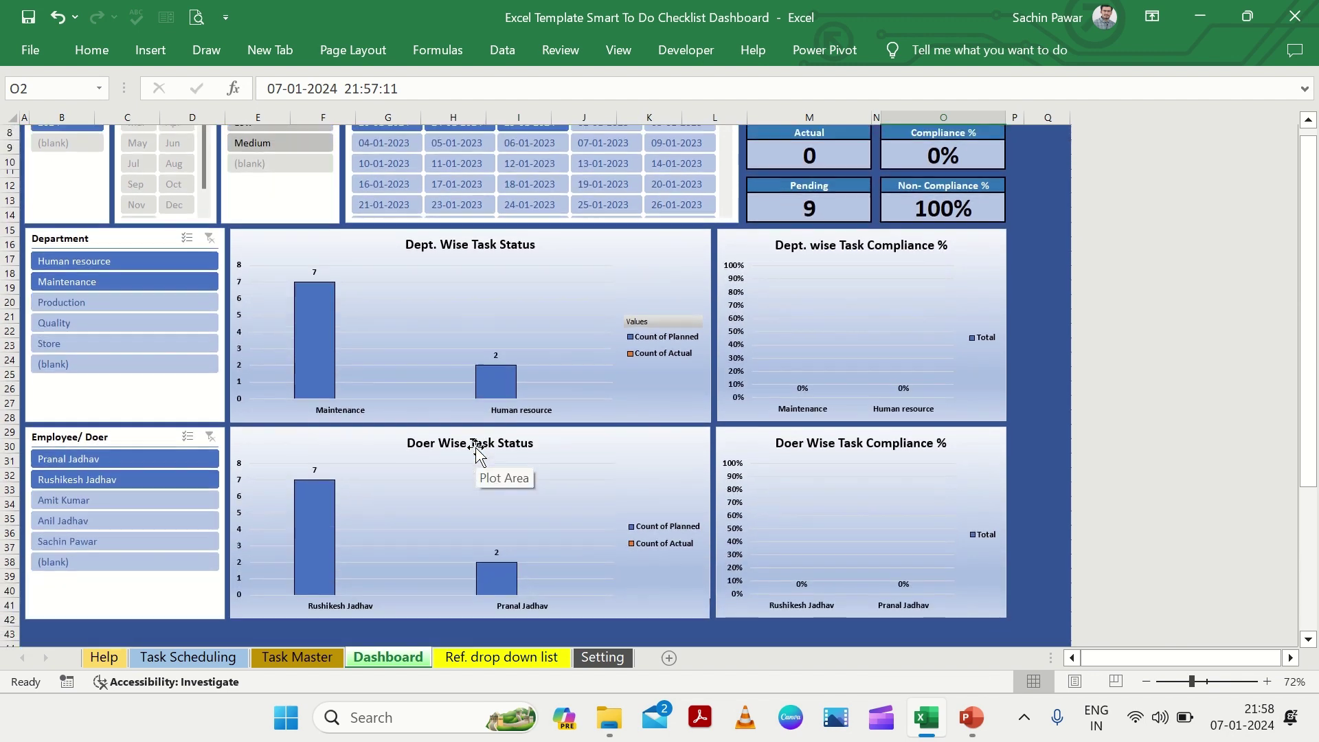
scroll(478, 454, down, 1)
scroll(479, 453, up, 4)
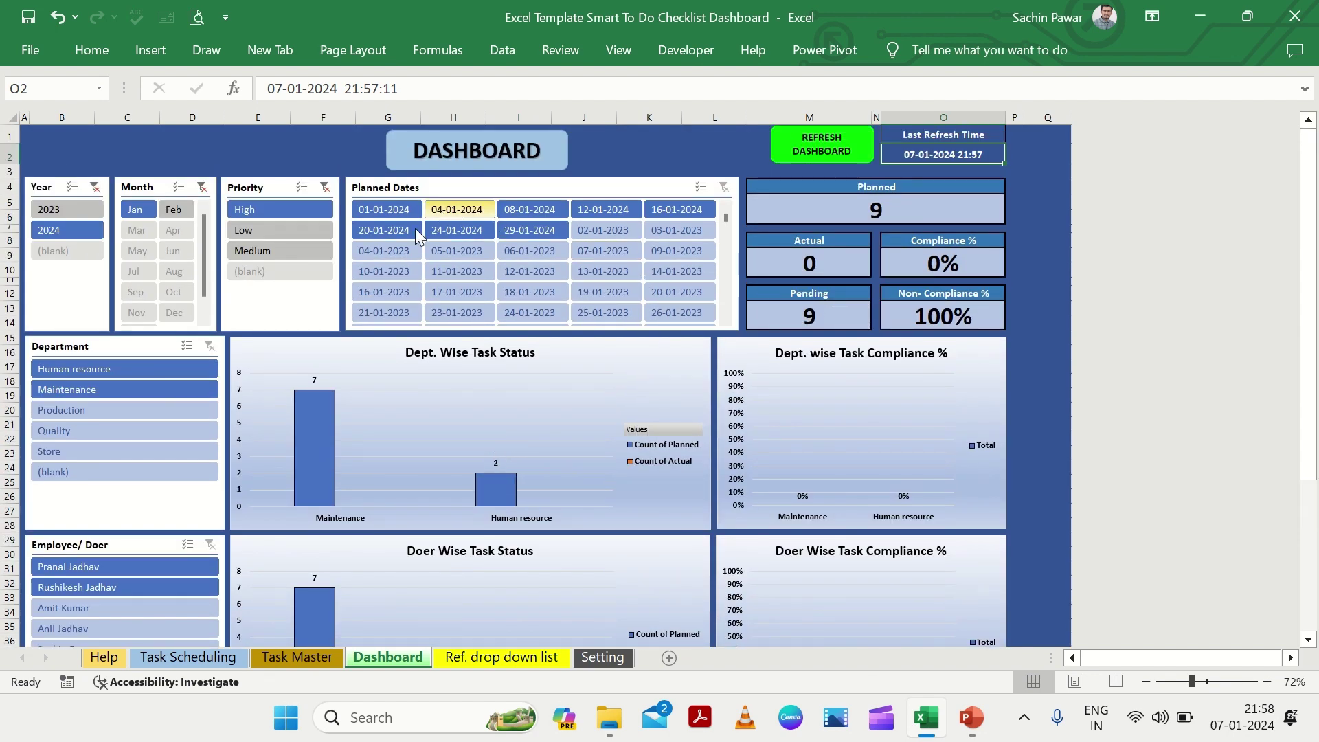
Step: Switch the priority filter to Low and then to Medium, reviewing the dashboard charts
click(291, 233)
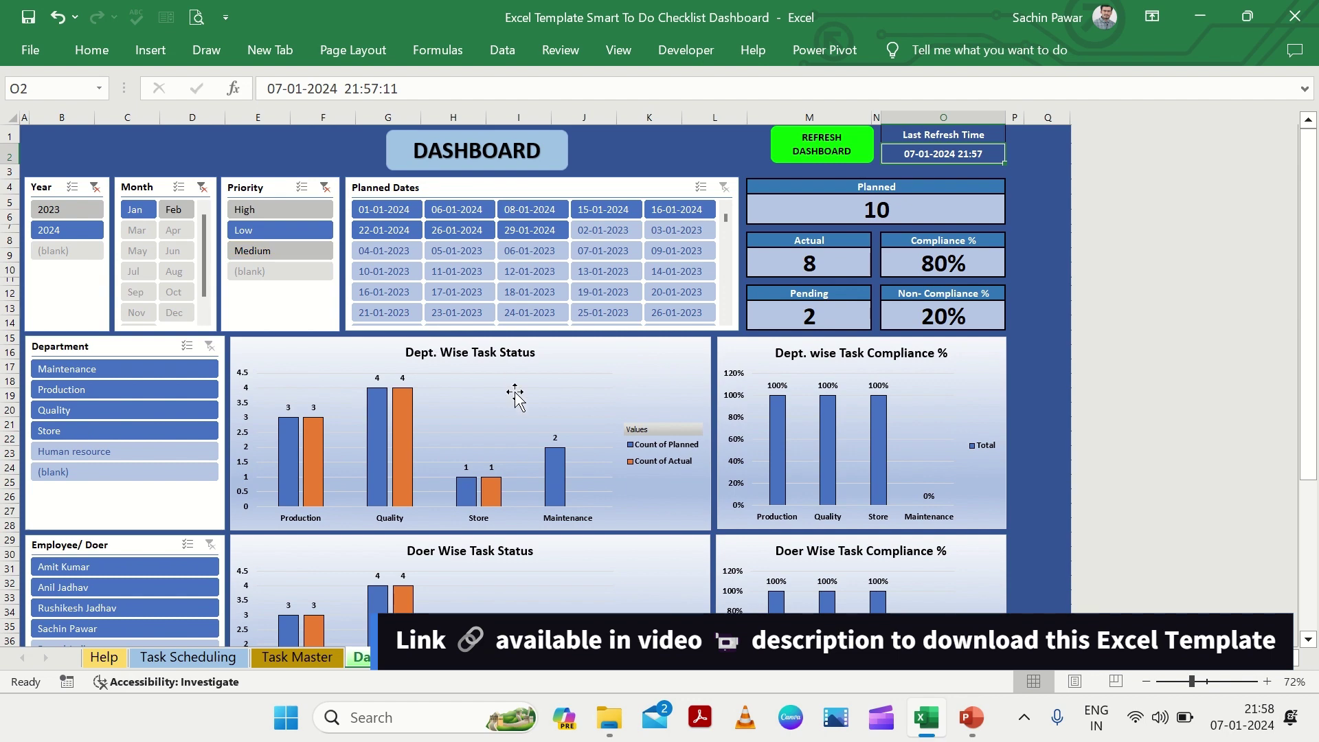
click(272, 246)
scroll(558, 447, down, 1)
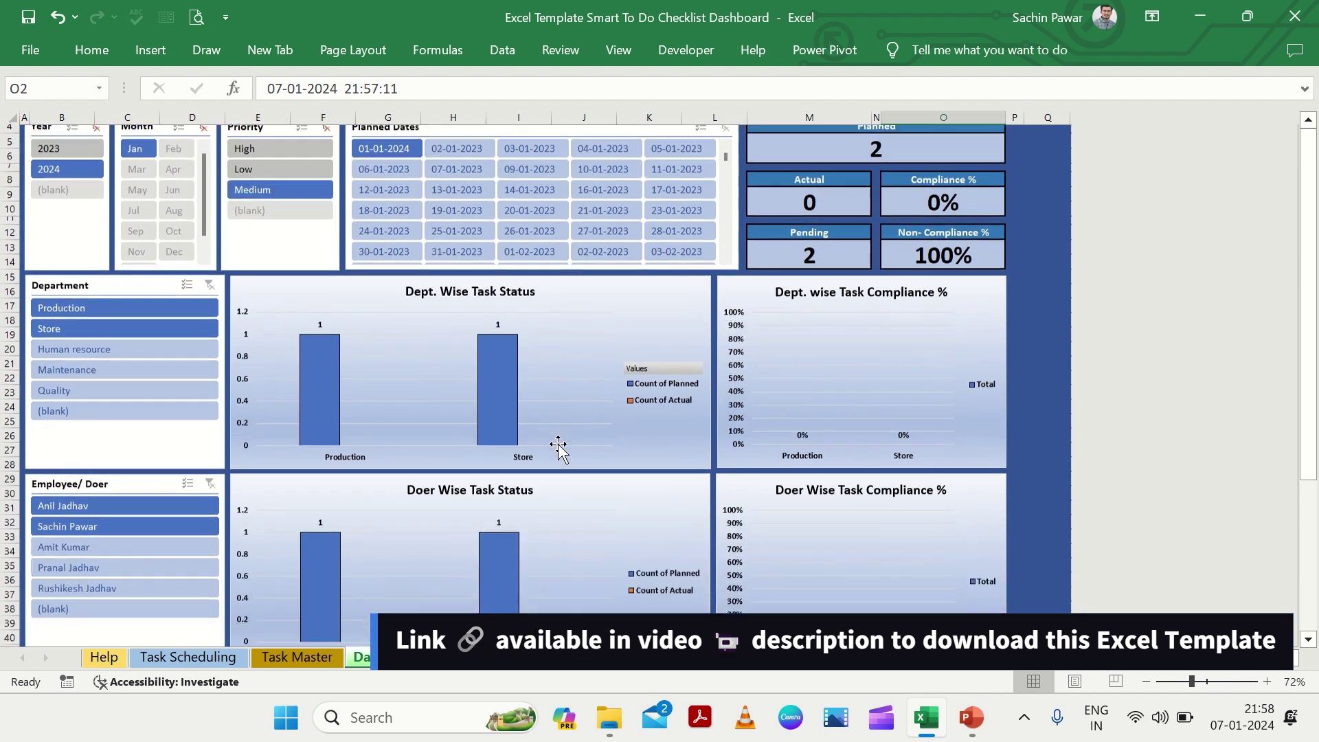
scroll(558, 446, down, 1)
scroll(557, 446, up, 2)
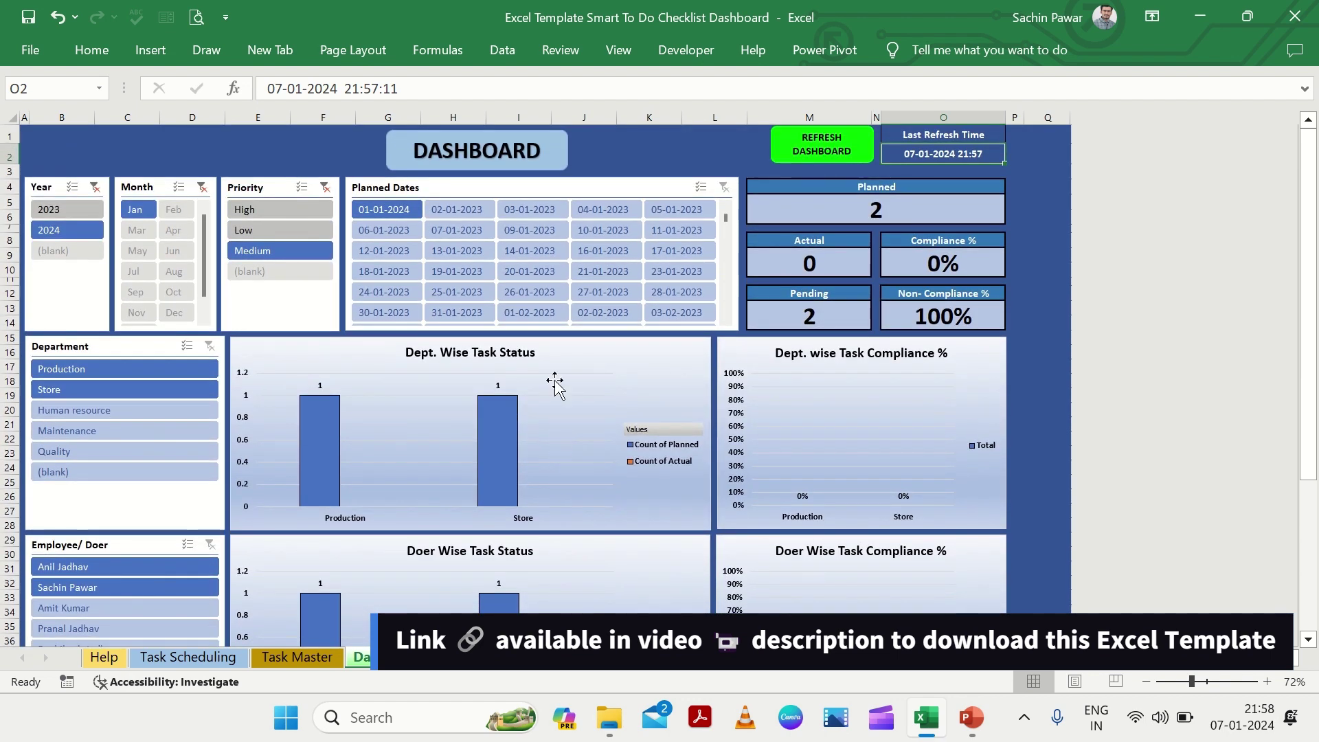
Step: Clear the Priority, Month and Year filters, then filter the dashboard to year 2023
click(326, 187)
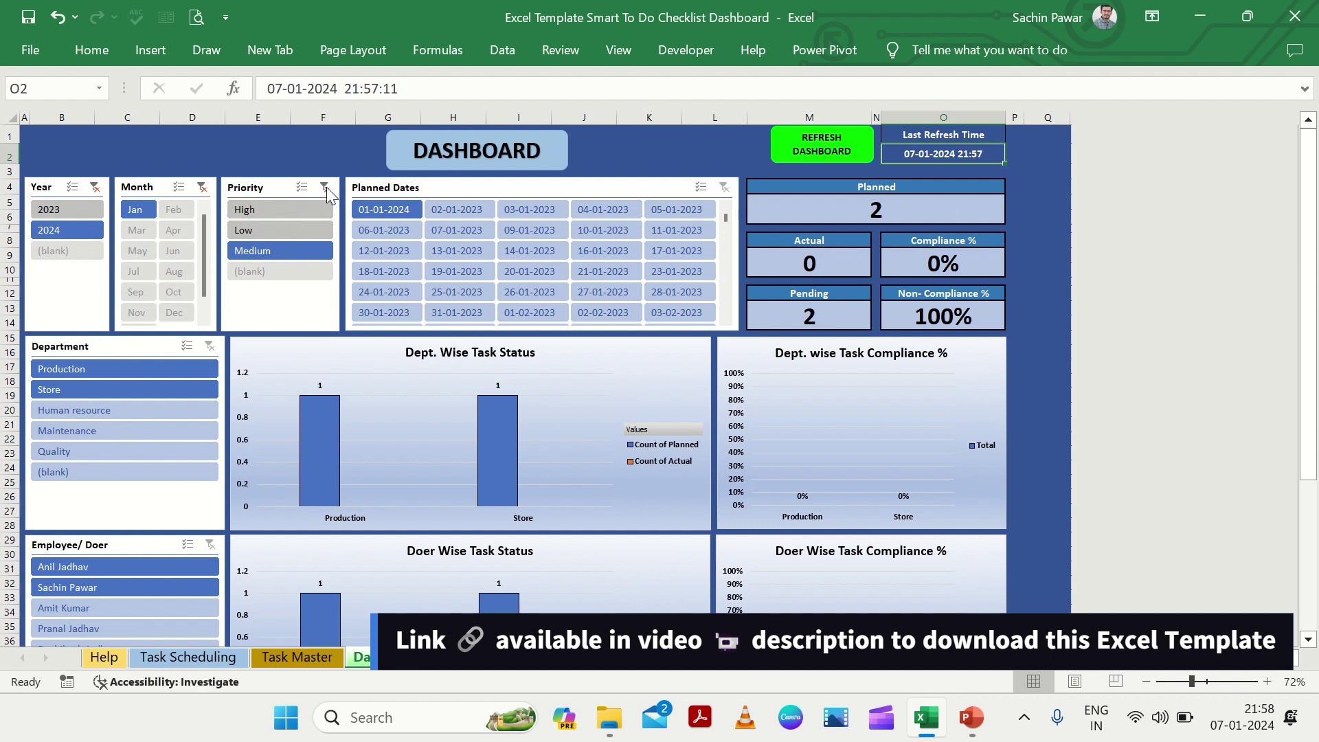
click(201, 187)
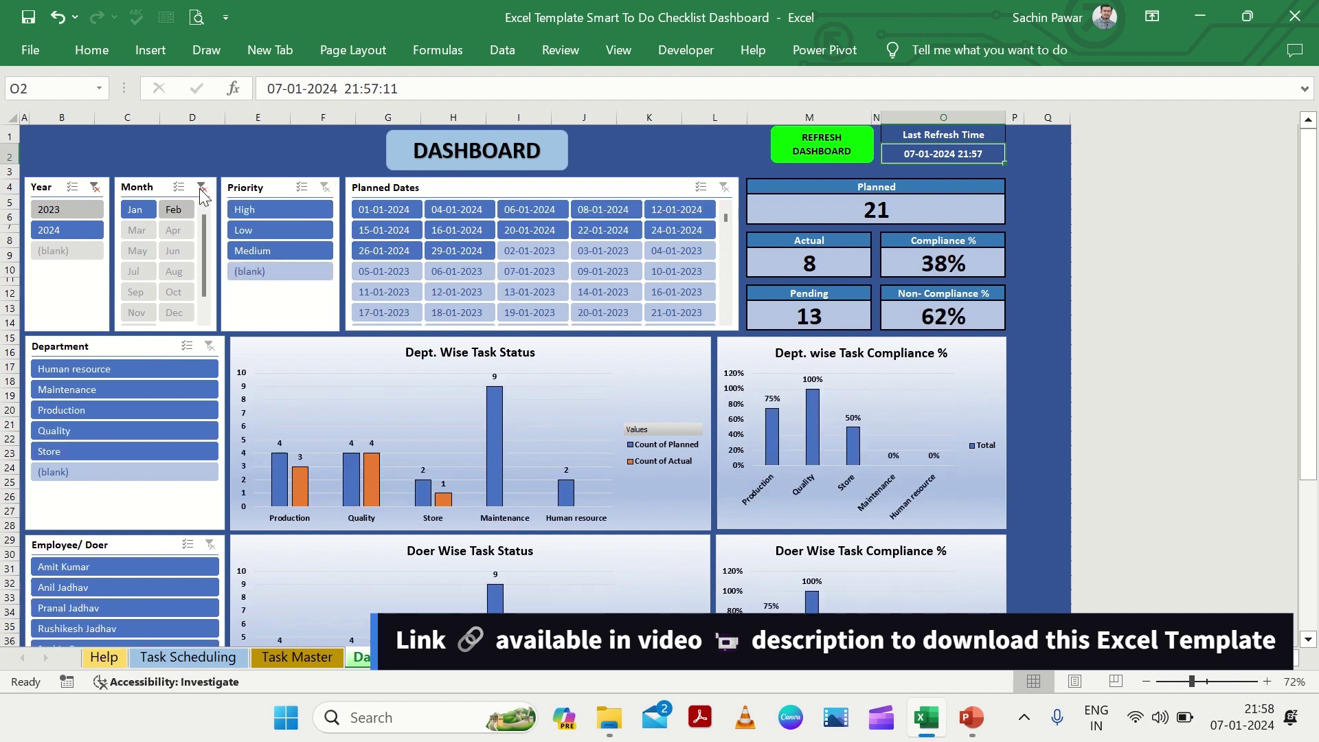
click(96, 190)
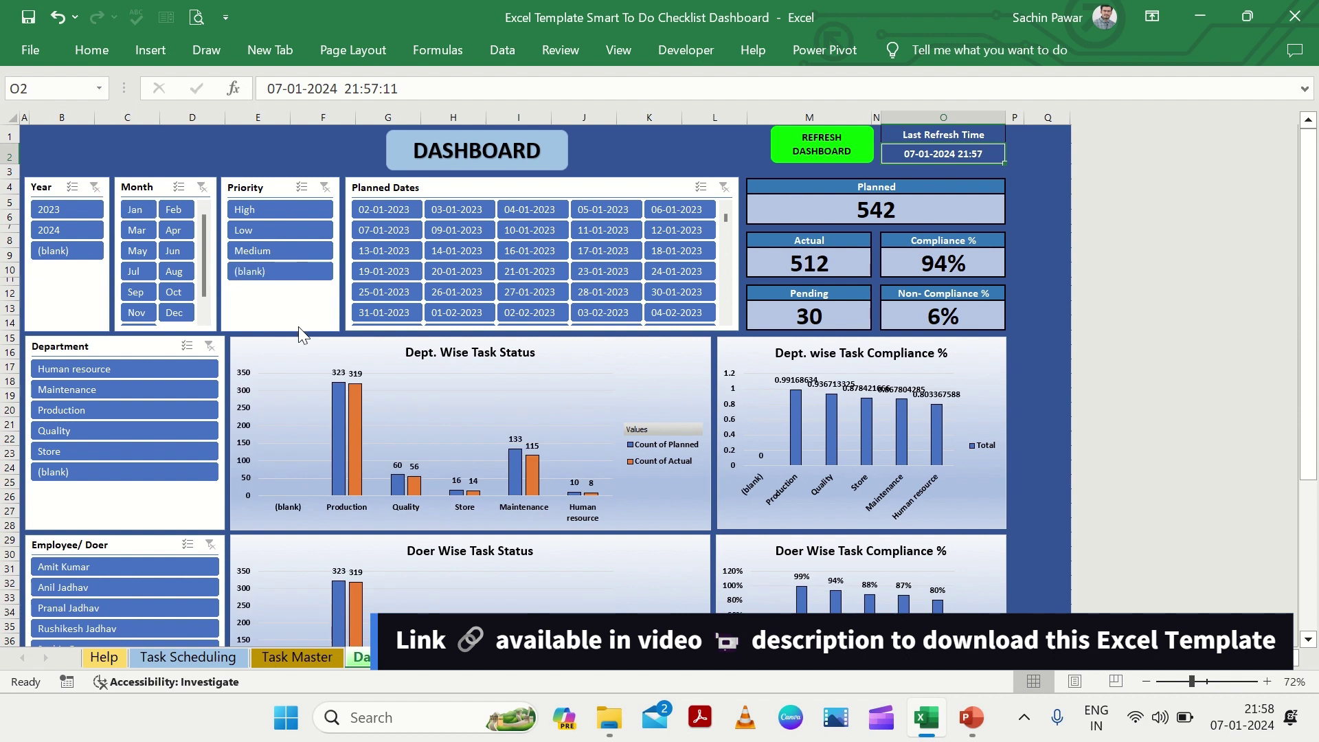
click(81, 211)
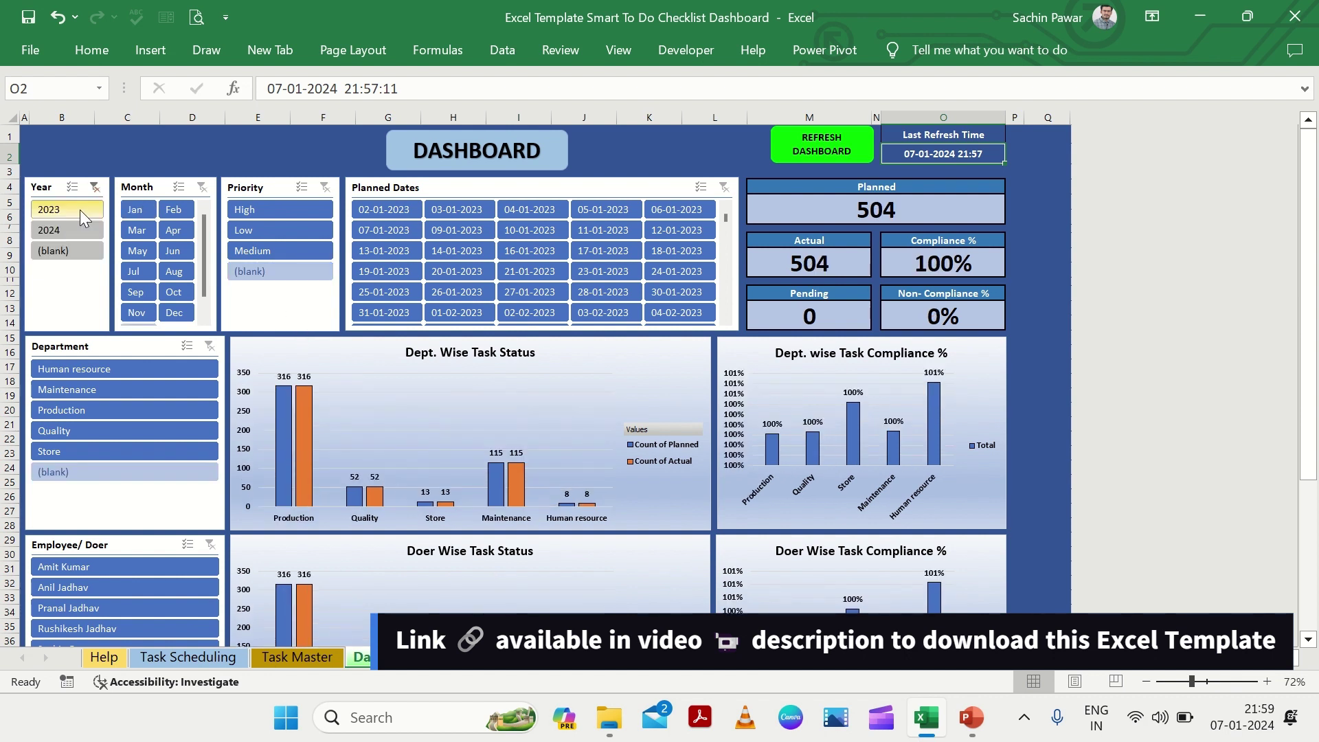